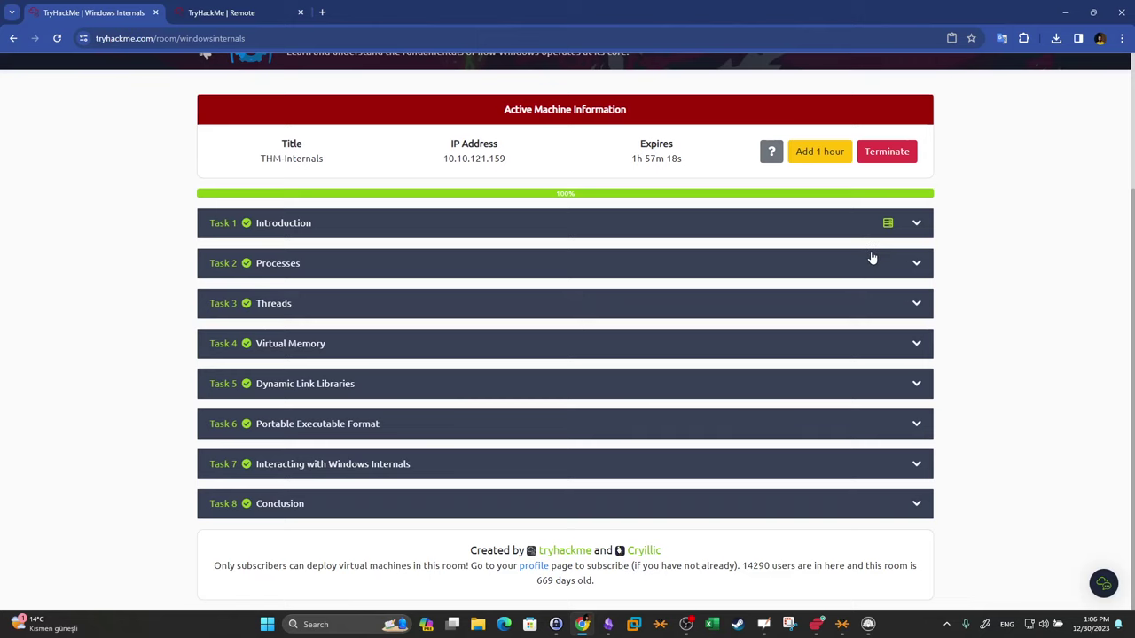
Expand Task 2 Processes and read the instruction about opening Logfile.PML in Procmon
left_click(874, 258)
scroll(1133, 127, "down", 7)
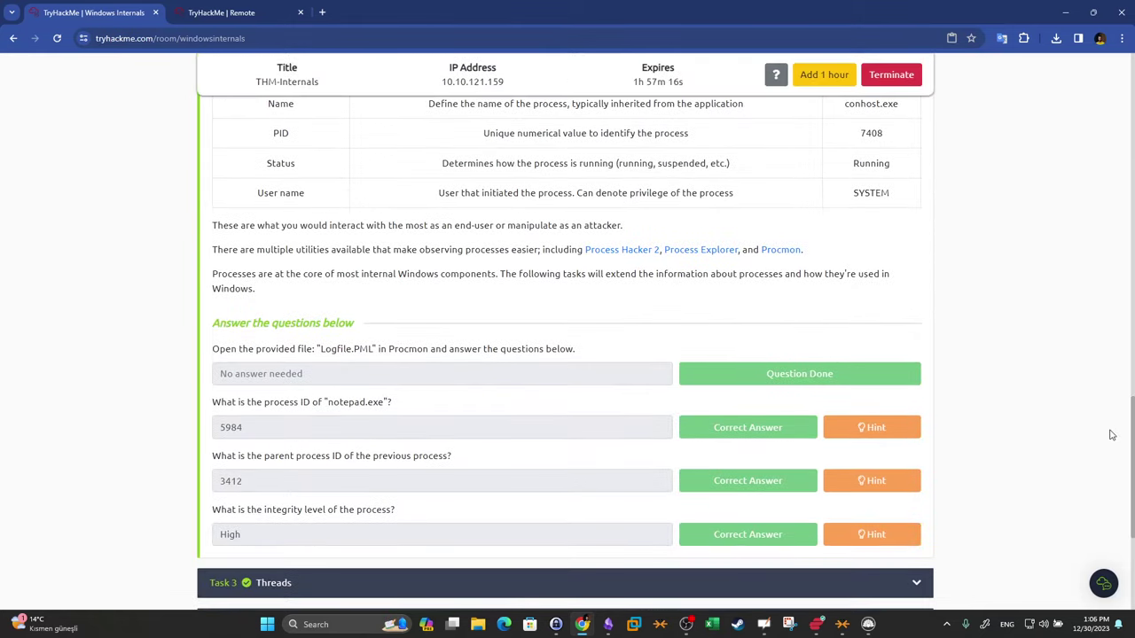
left_click_drag(213, 350, 523, 351)
Switch to the remote desktop, open the ProcessMonitor folder and select Logfile.PML
left_click(299, 19)
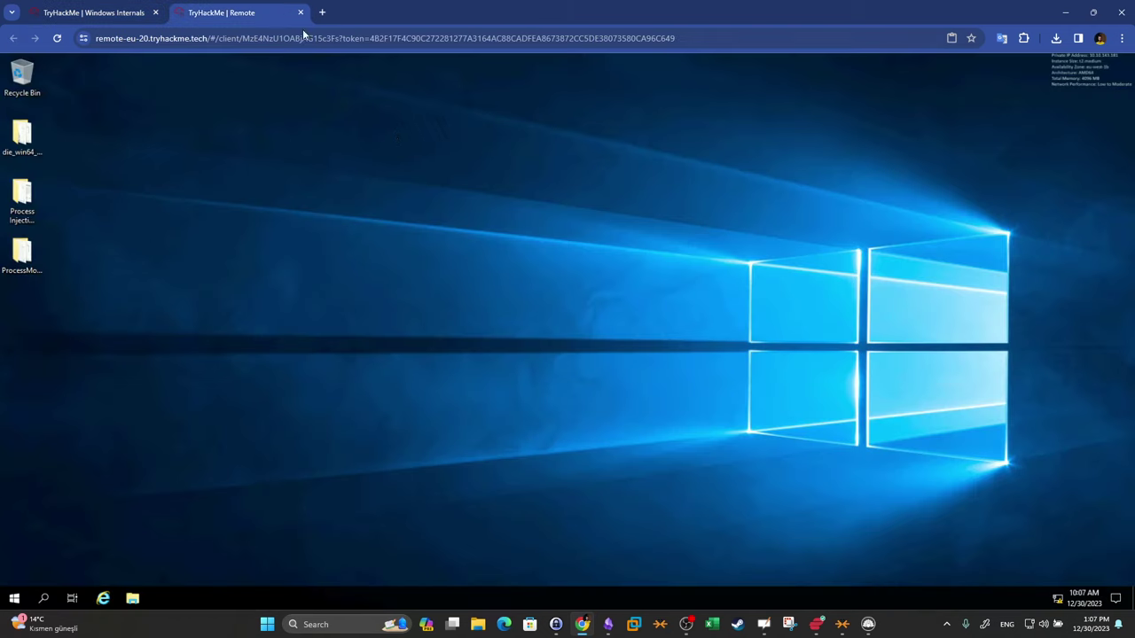
left_click(34, 259)
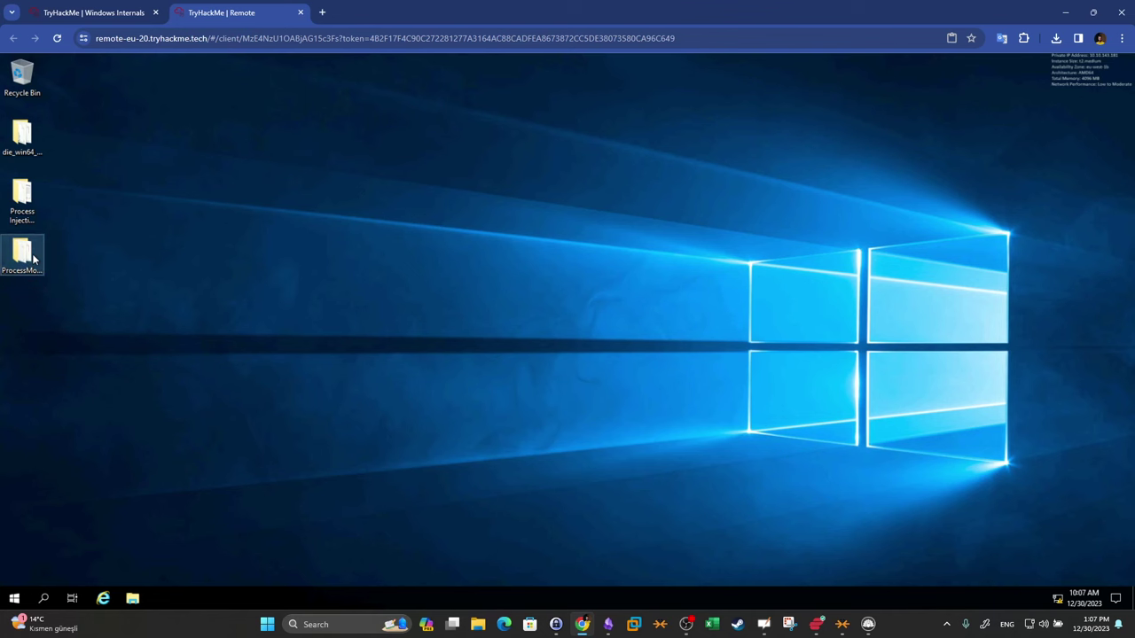
double_click(33, 259)
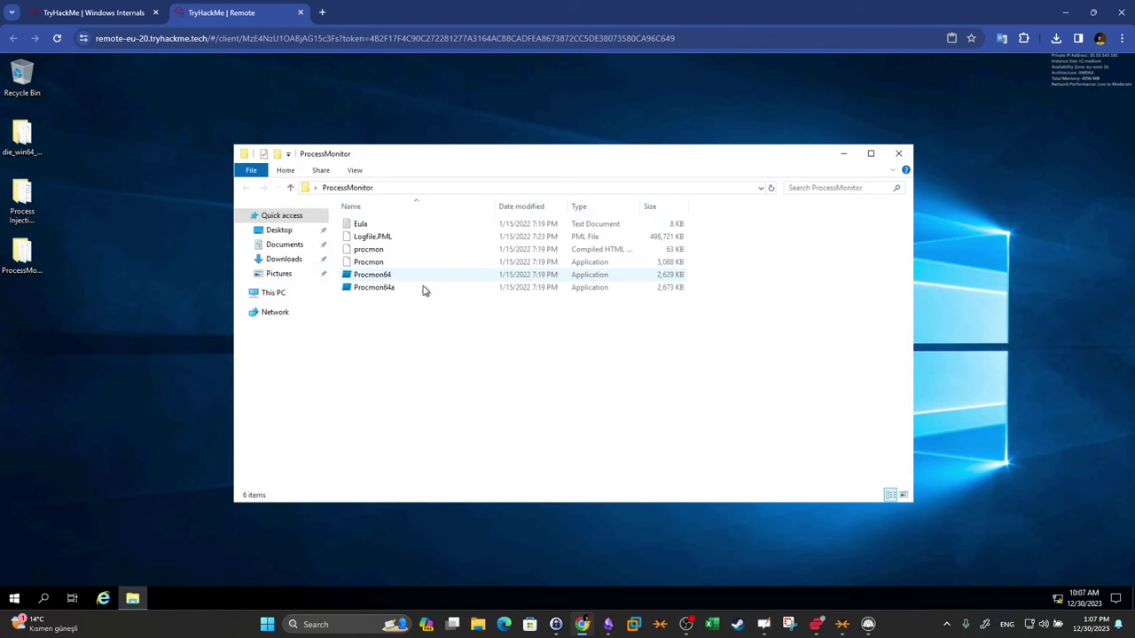
left_click(400, 240)
left_click_drag(411, 239, 437, 278)
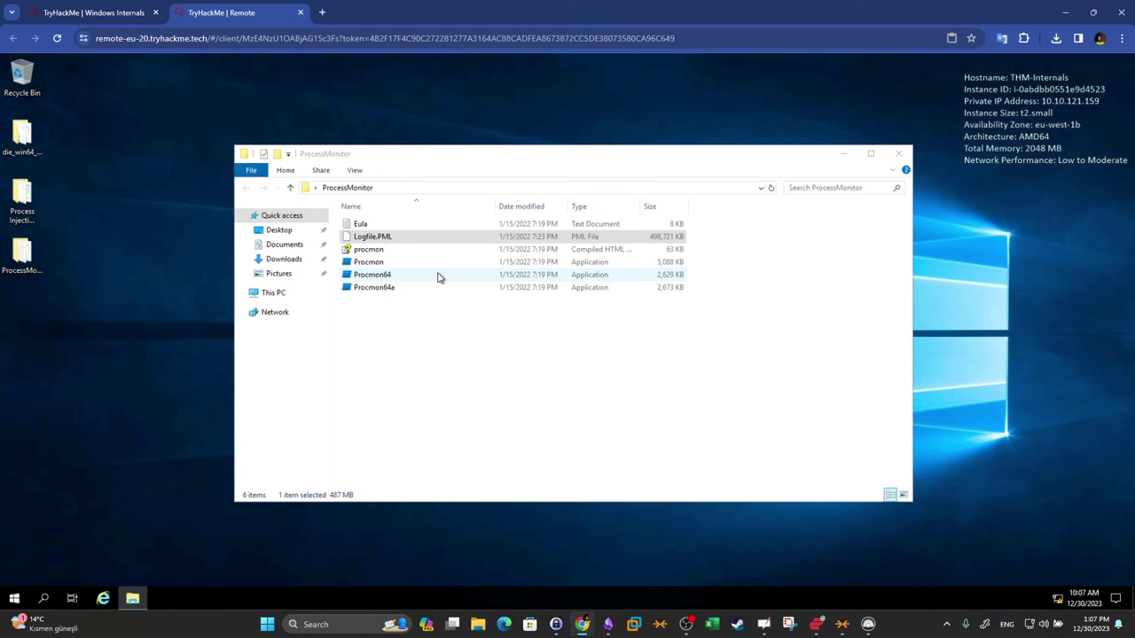
Return to the TryHackMe room and read the question asking for the process ID of notepad.exe
left_click(94, 12)
scroll(364, 275, "down", 2)
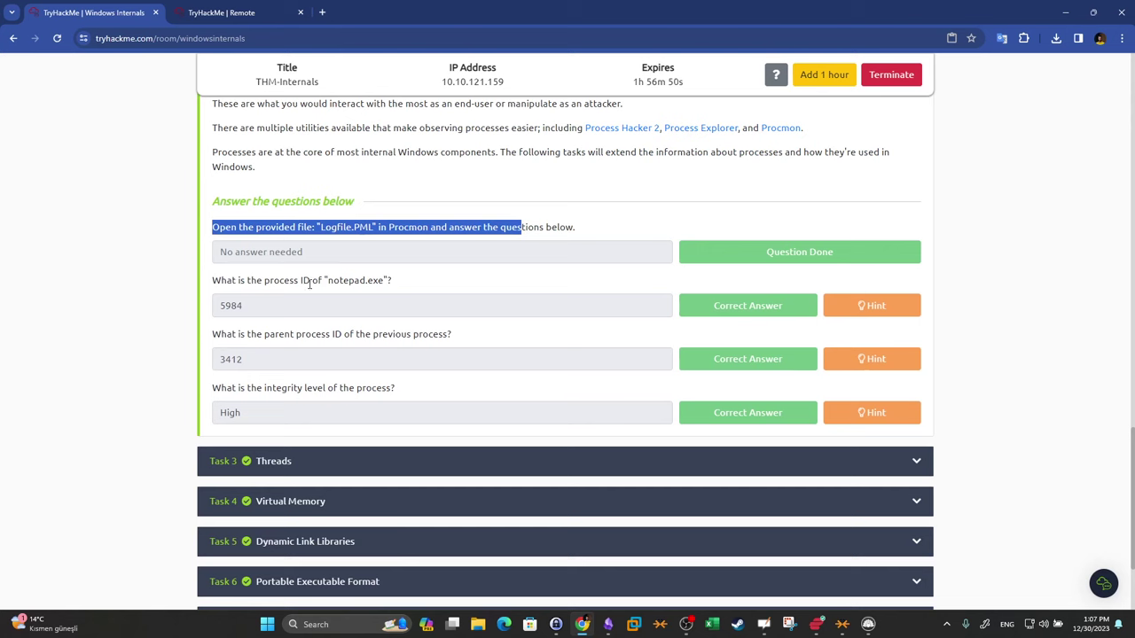
left_click_drag(328, 281, 376, 282)
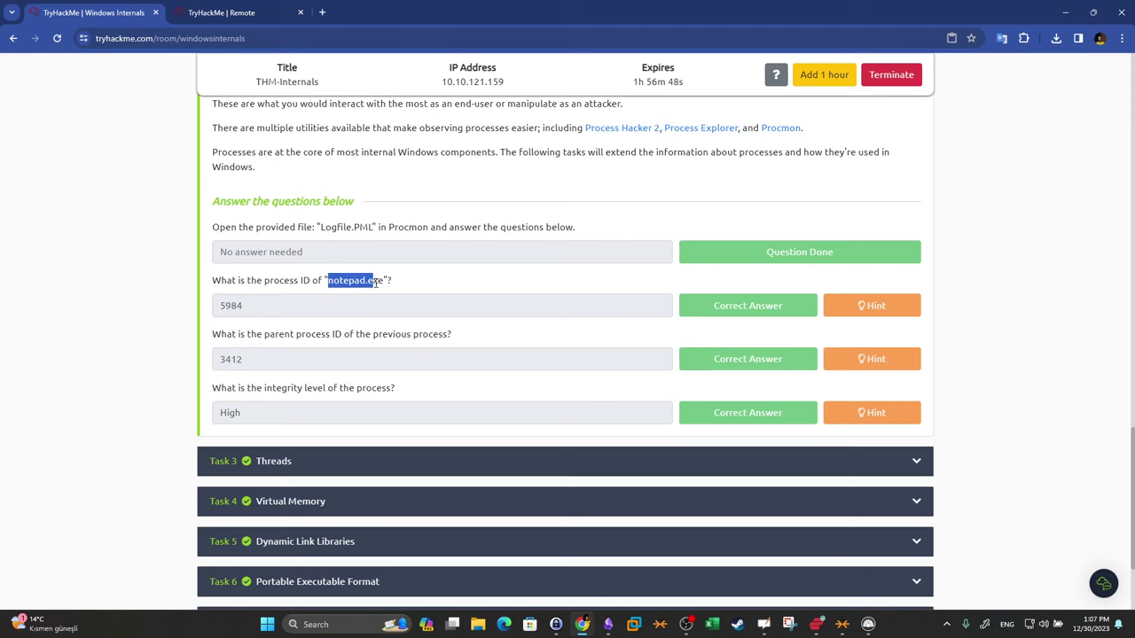
left_click_drag(376, 282, 369, 280)
Launch Procmon64 on the remote desktop, allowing it to run and accepting its license agreement
left_click(228, 12)
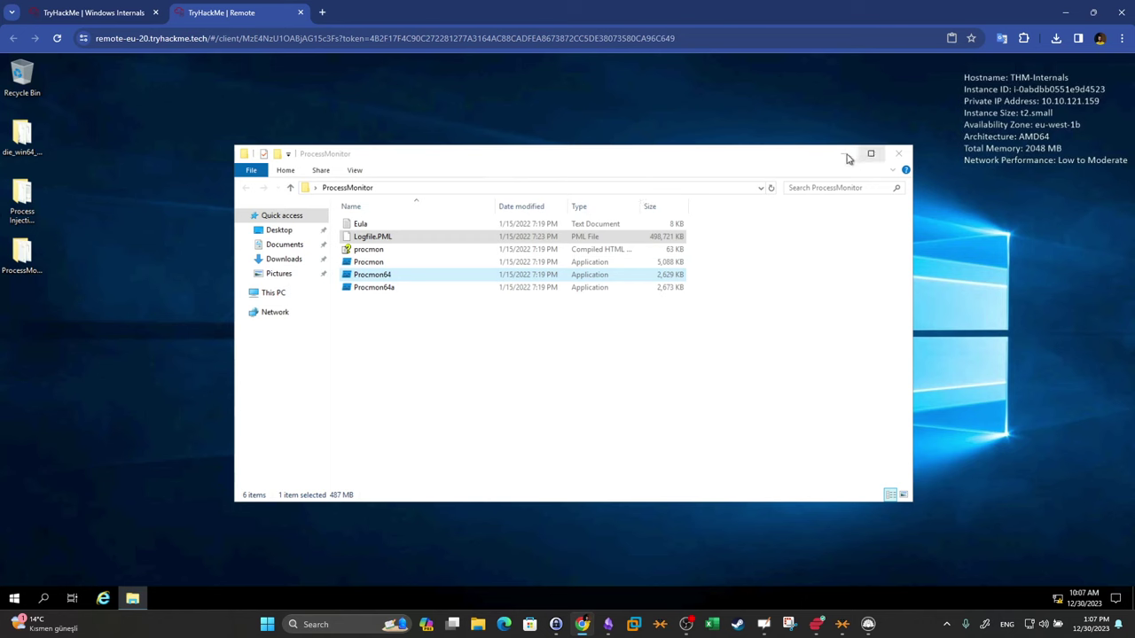
left_click(384, 335)
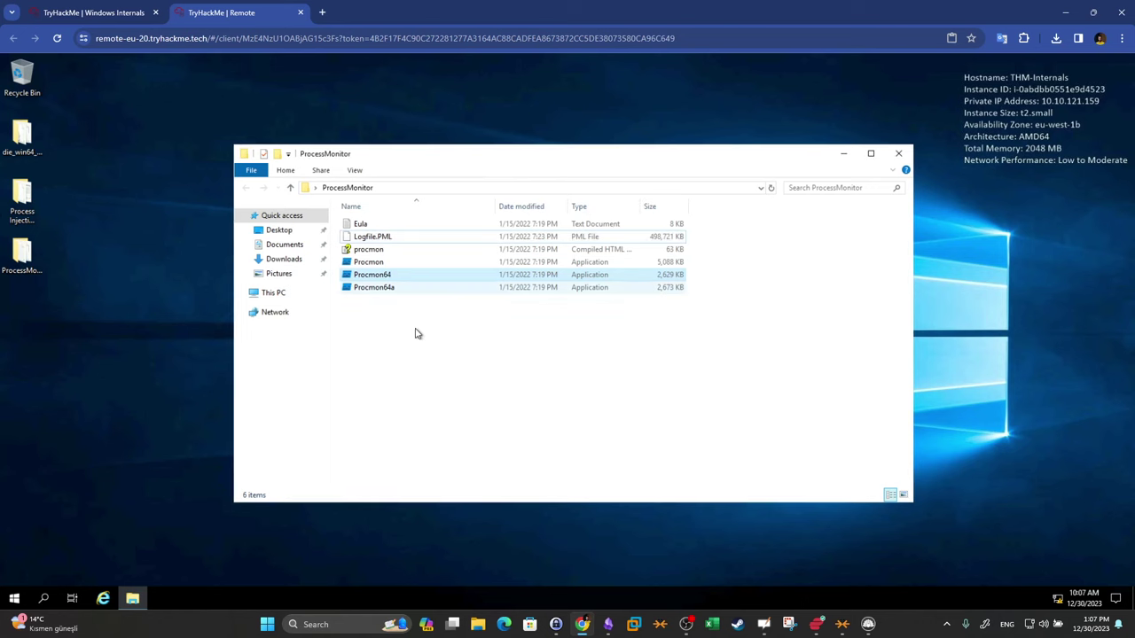
right_click(153, 306)
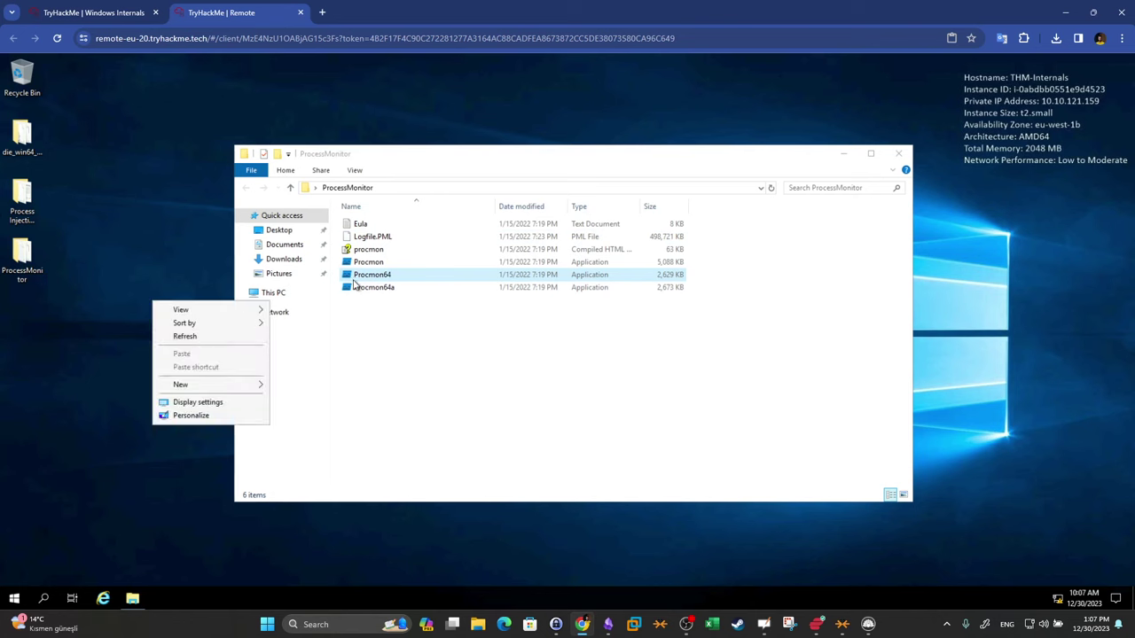
double_click(373, 274)
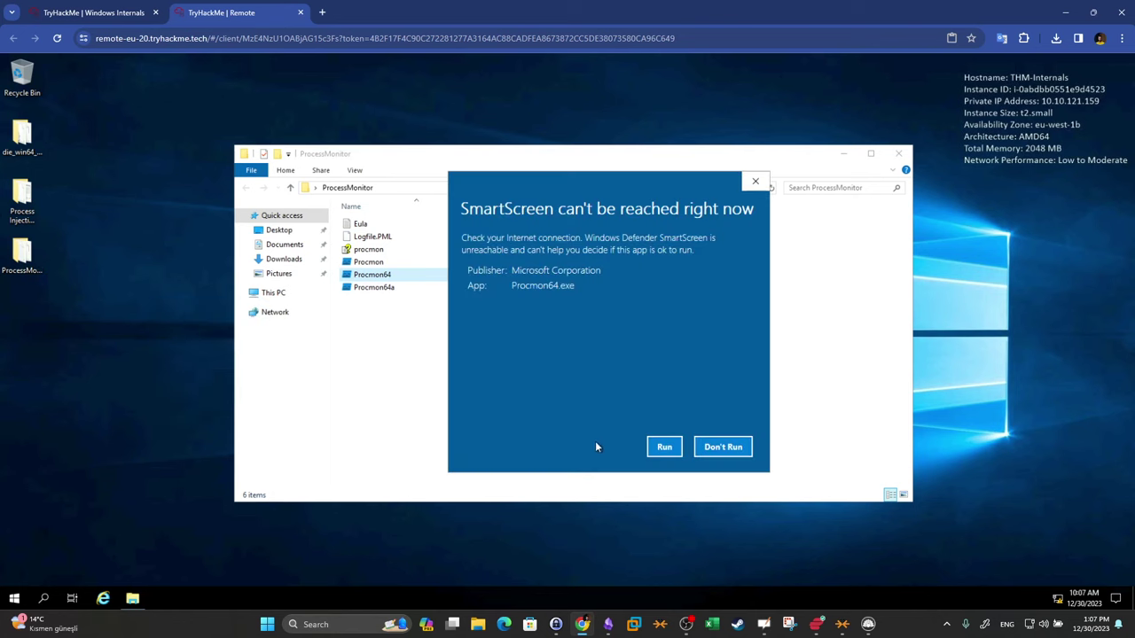
left_click(662, 454)
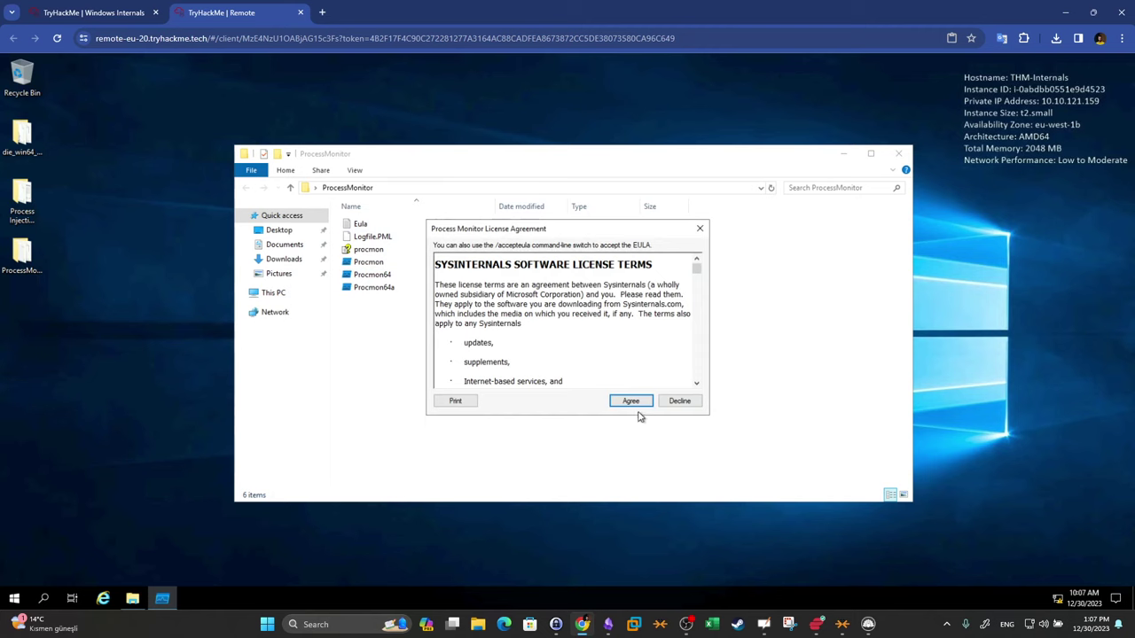
left_click(631, 401)
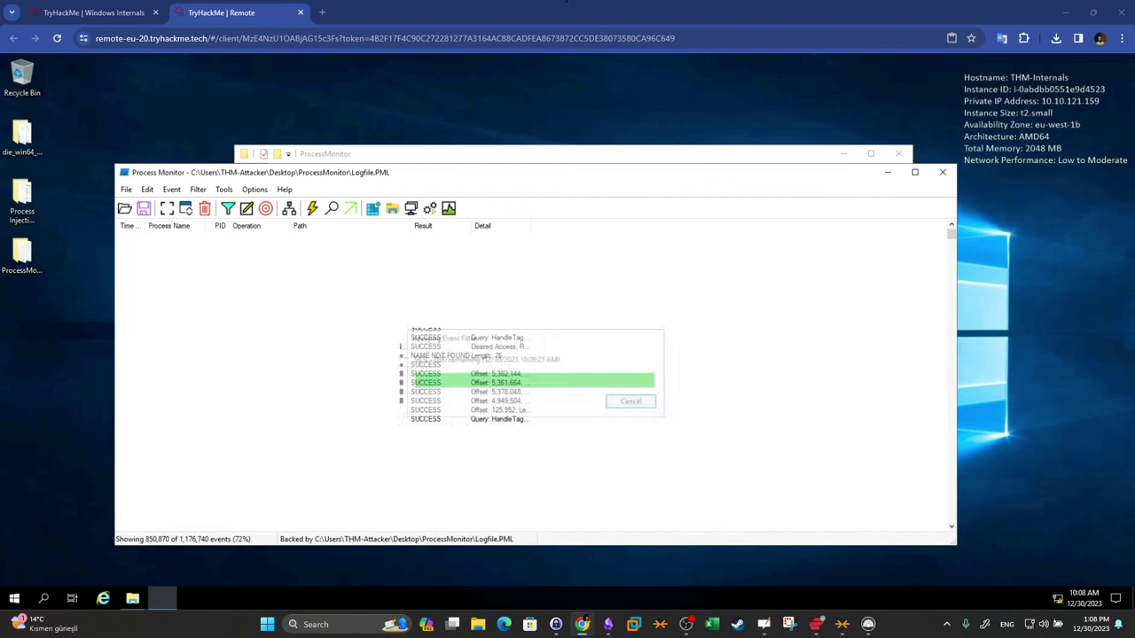
Maximize the Process Monitor window and open its event filter settings
double_click(409, 174)
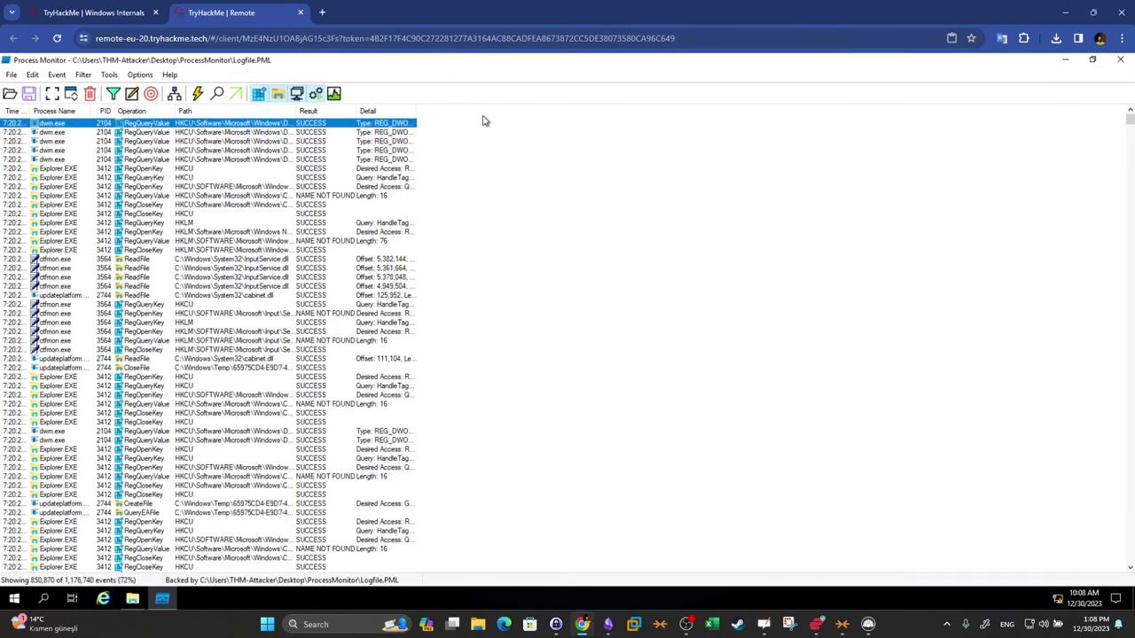
left_click(83, 75)
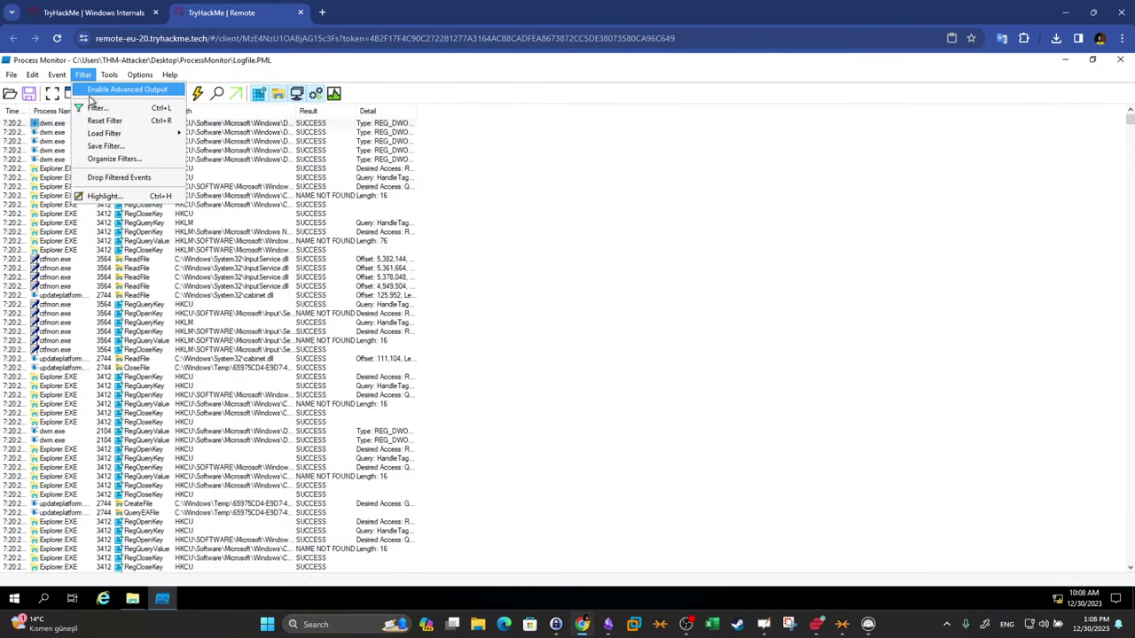
left_click(89, 110)
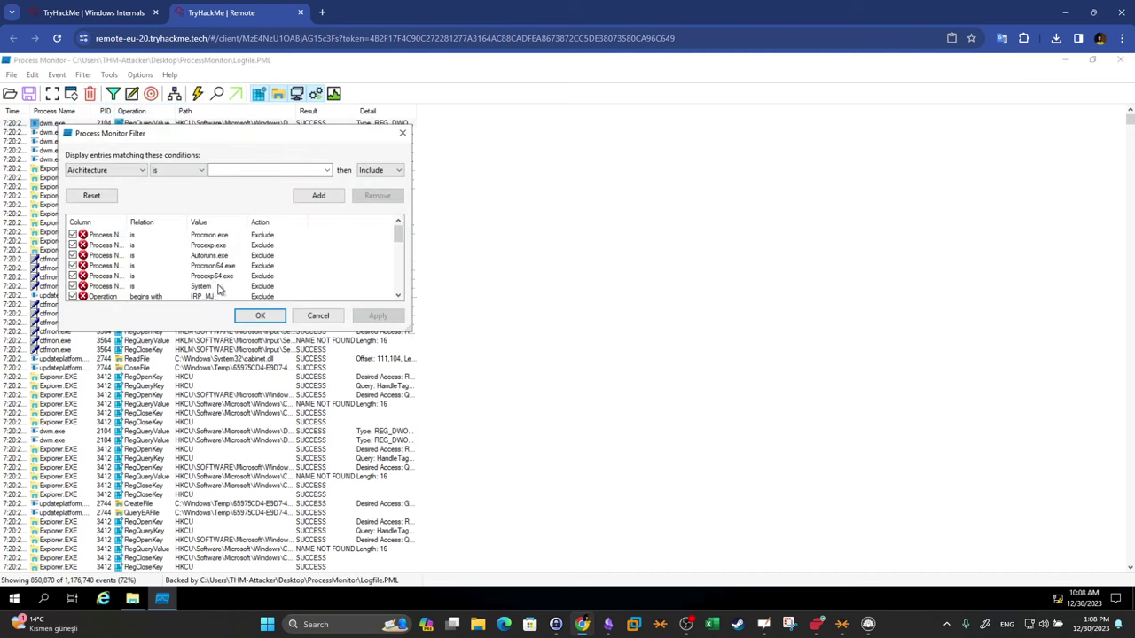
left_click(140, 169)
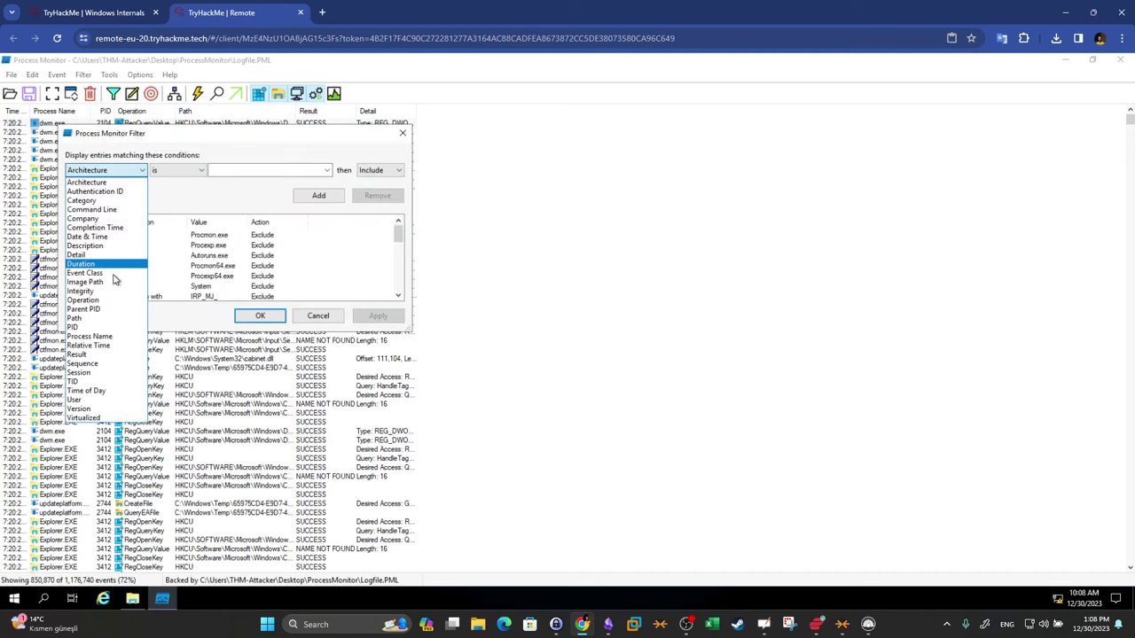
left_click(108, 337)
Copy the process name "notepad.exe" from the process ID question in the TryHackMe room
key("ctrl+Tab")
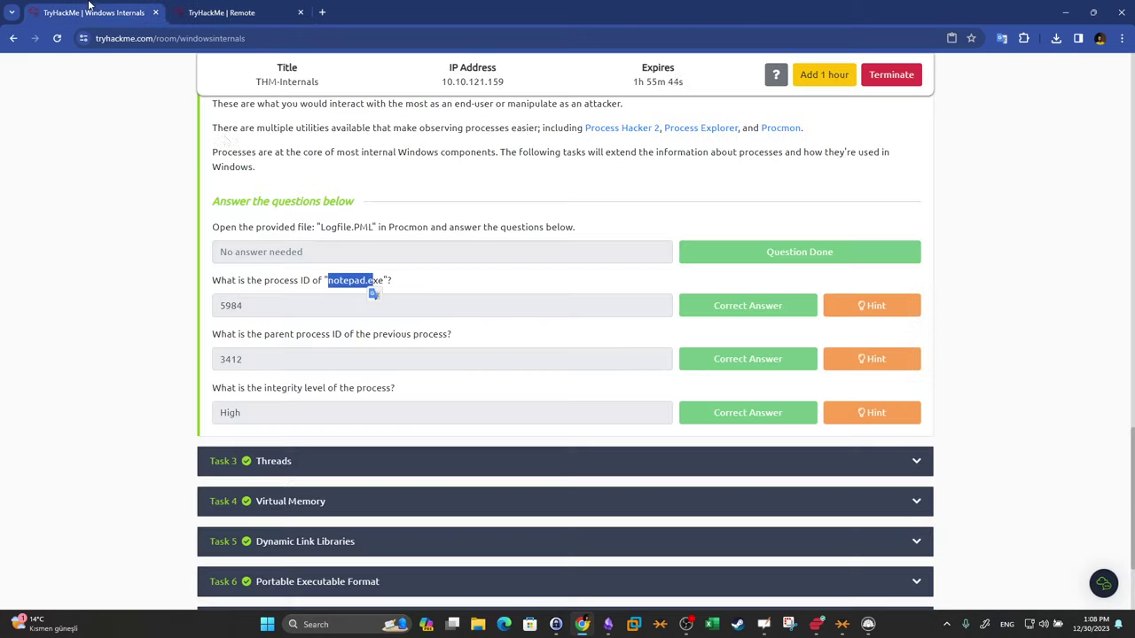
right_click(350, 280)
left_click(363, 290)
left_click(328, 284)
left_click_drag(329, 284, 383, 282)
key("ctrl+Tab")
left_click(260, 169)
key("ctrl+v")
left_click(321, 197)
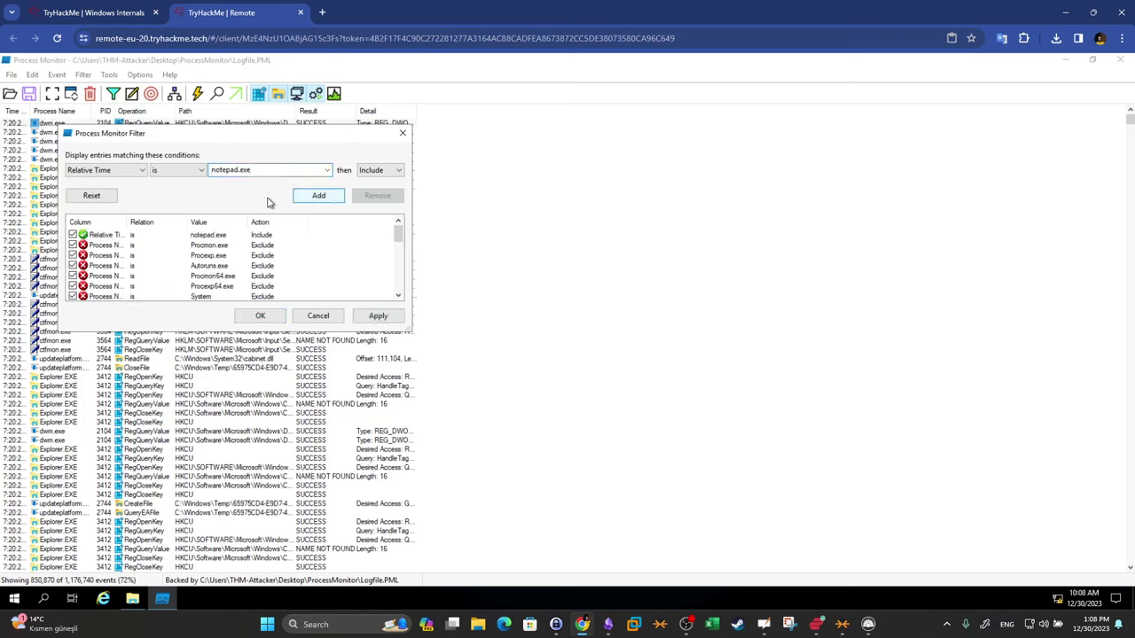
left_click(112, 236)
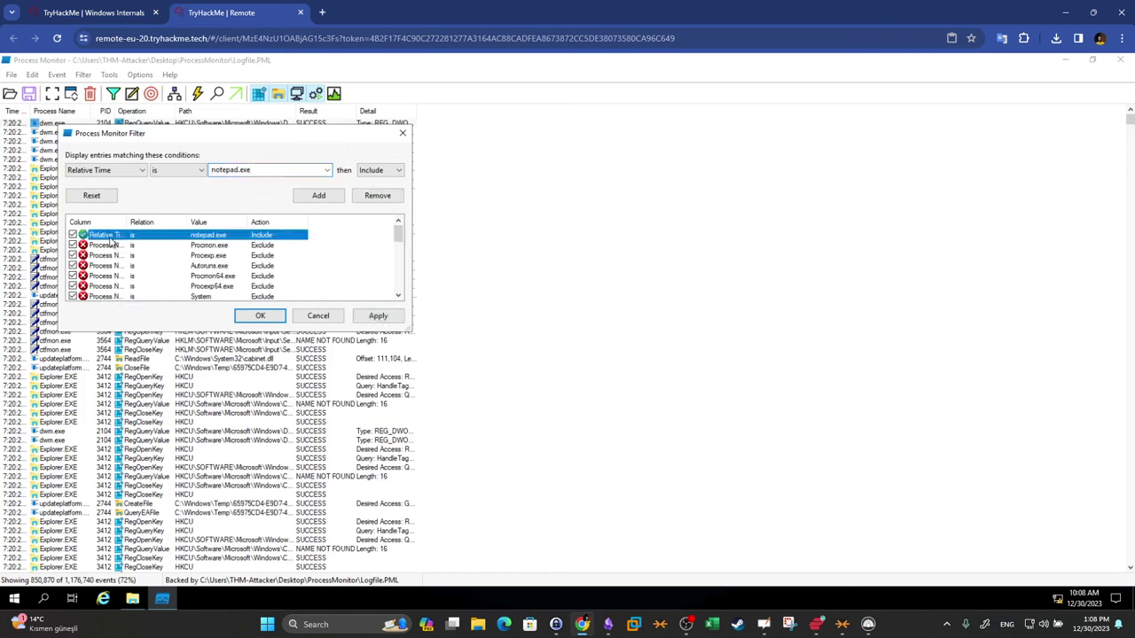
left_click(376, 195)
Add an include filter for Process Name is notepad.exe and apply it to the logged events
left_click(105, 170)
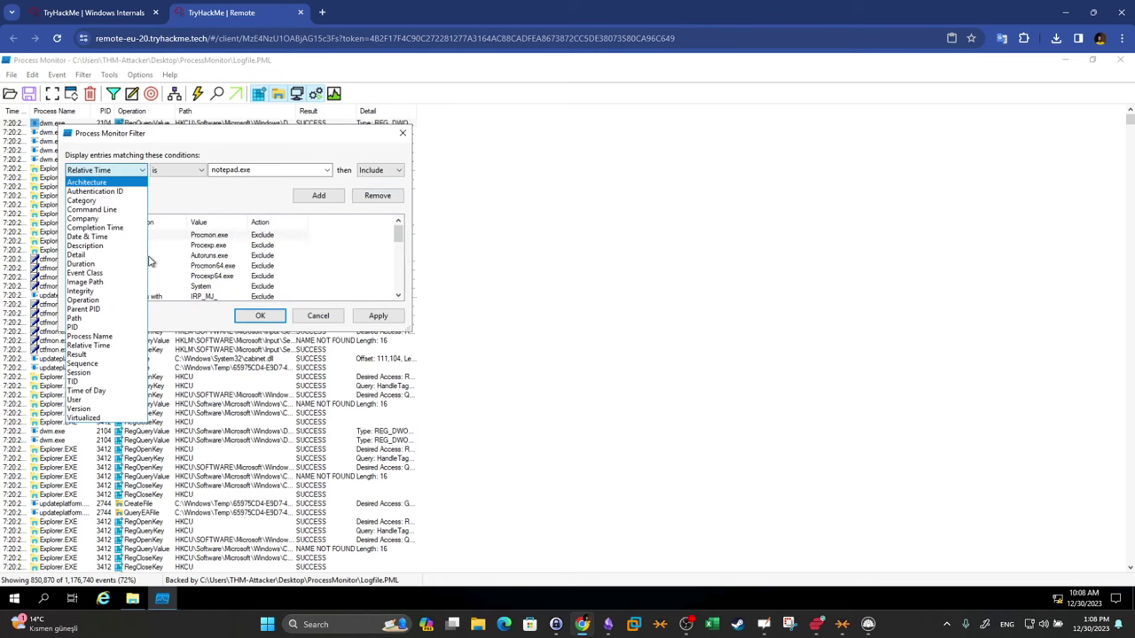
left_click(98, 336)
left_click(231, 168)
key("ctrl+v")
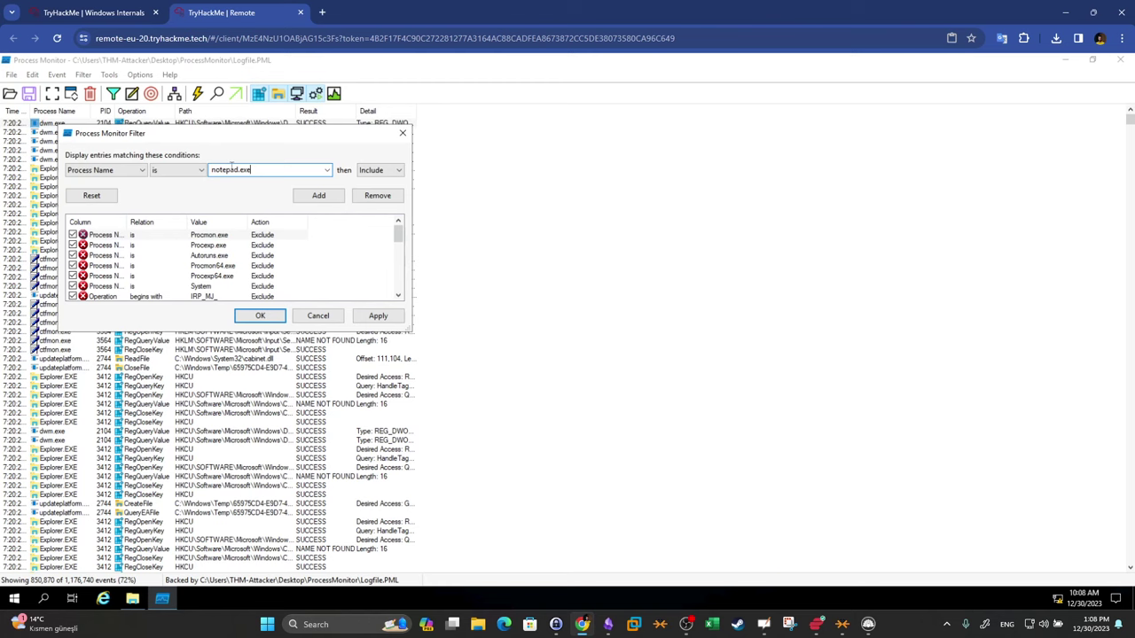
left_click(313, 197)
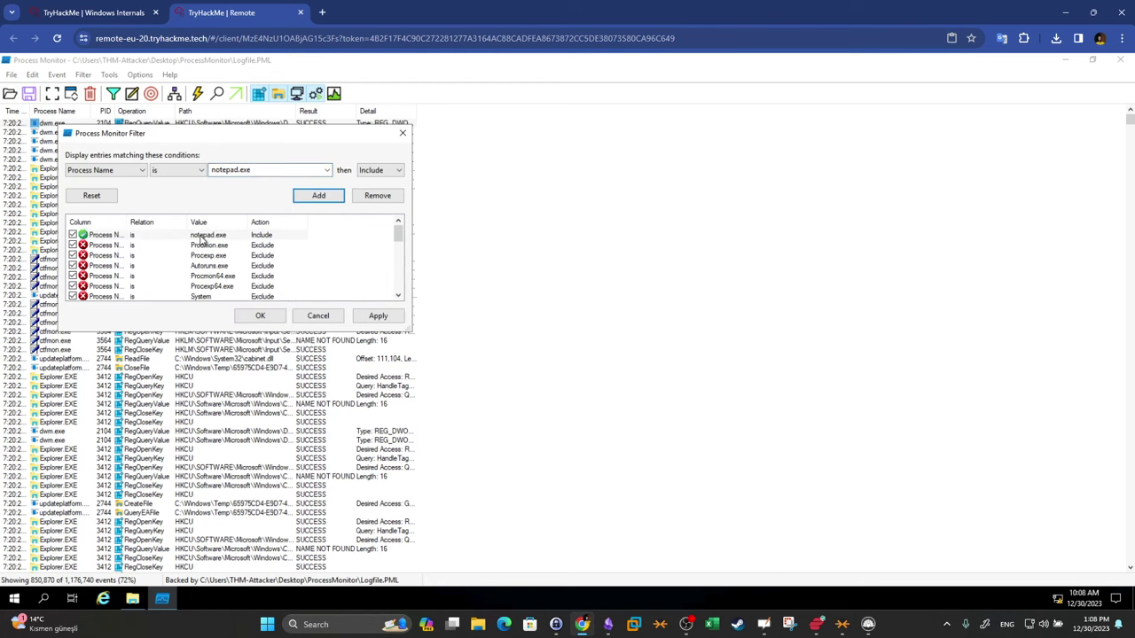
left_click(202, 238)
left_click(376, 318)
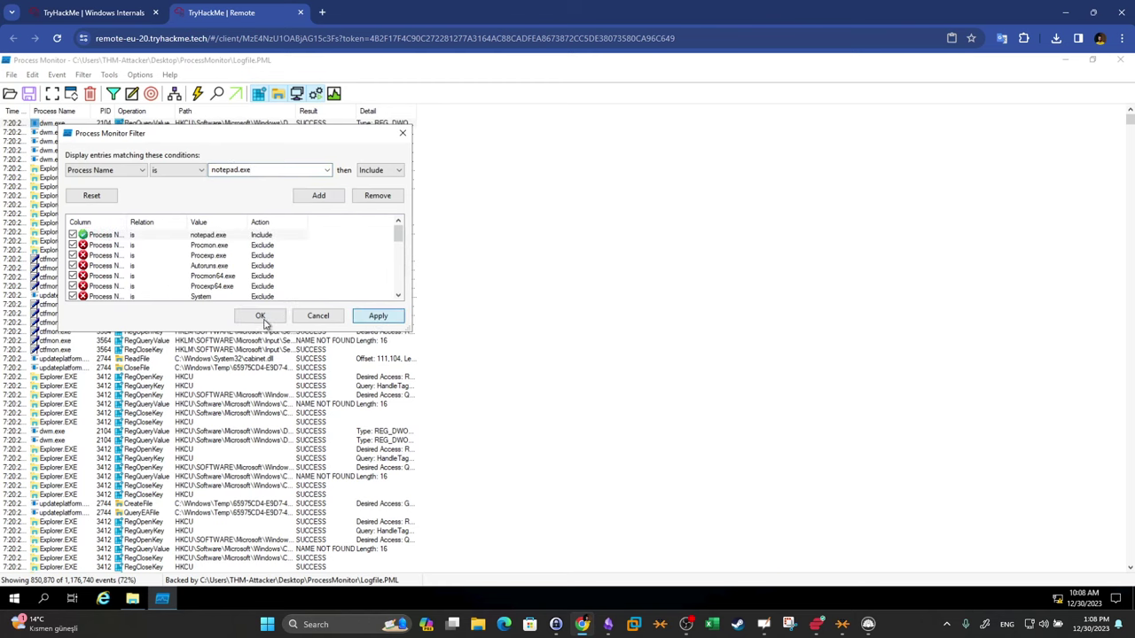
left_click(260, 317)
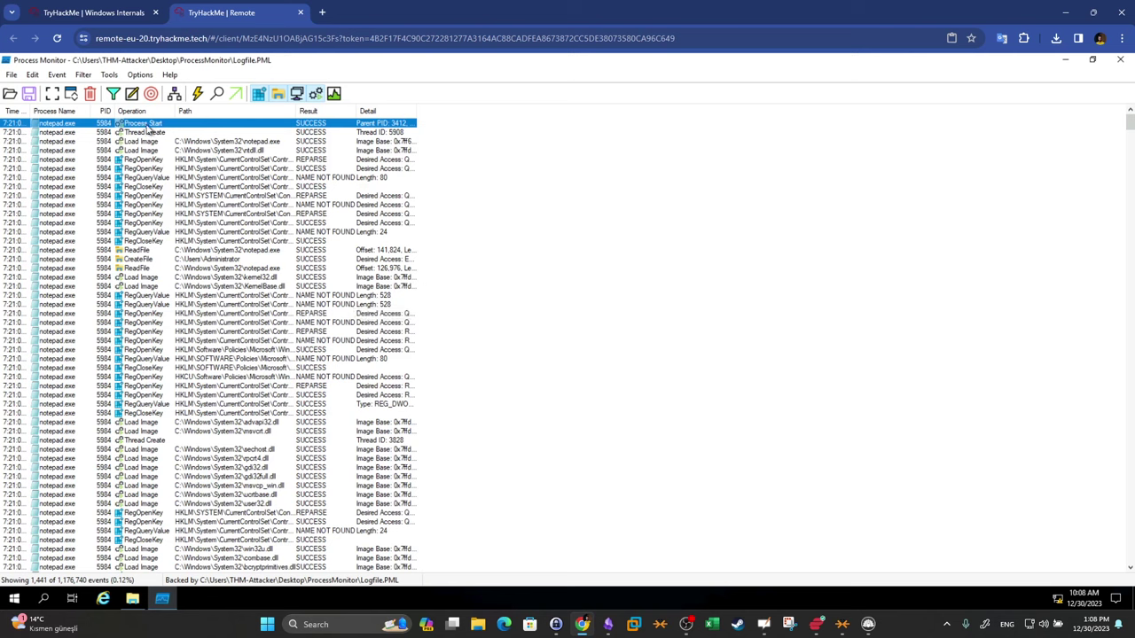
Compare the PID of the notepad.exe events with the room's process ID answer, widening the Process Name column
left_click(71, 150)
left_click(89, 13)
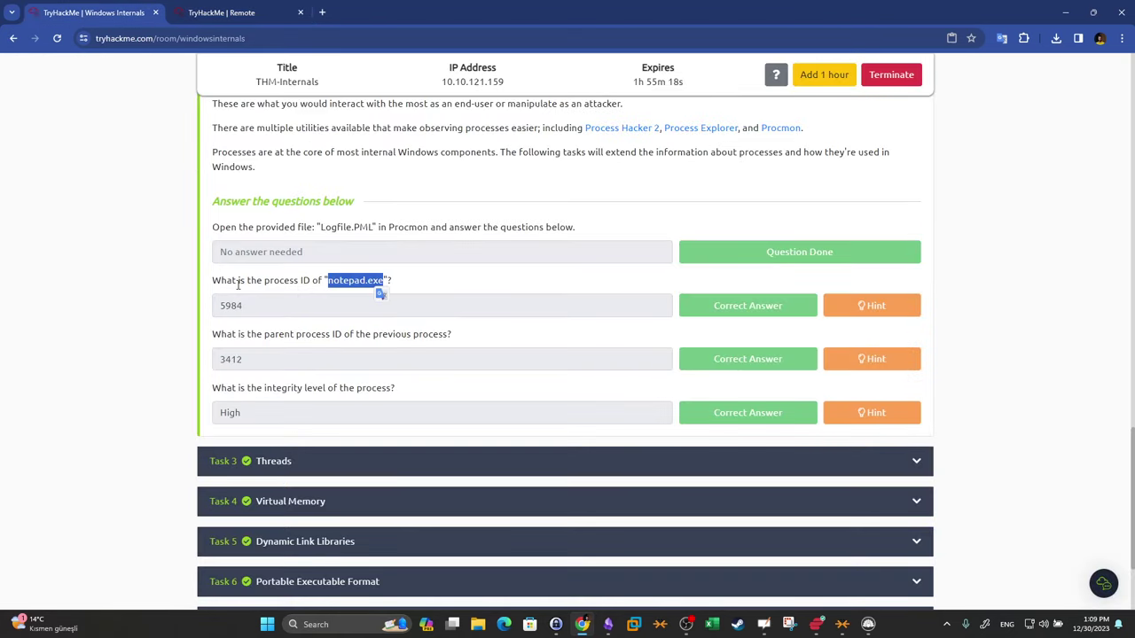
left_click(237, 13)
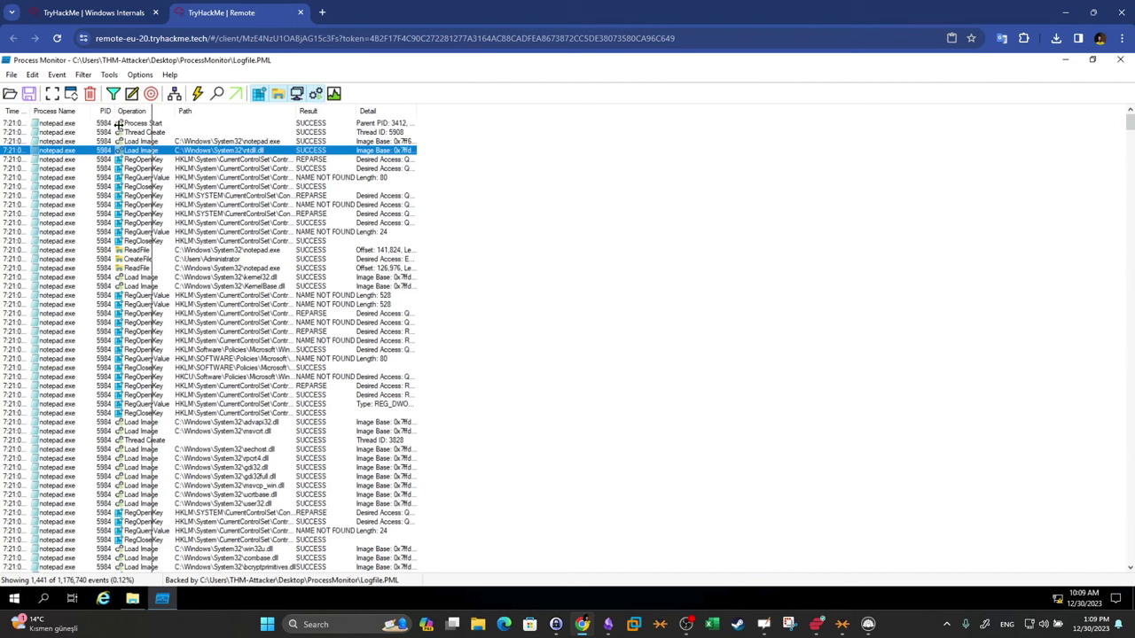
left_click_drag(99, 111, 135, 130)
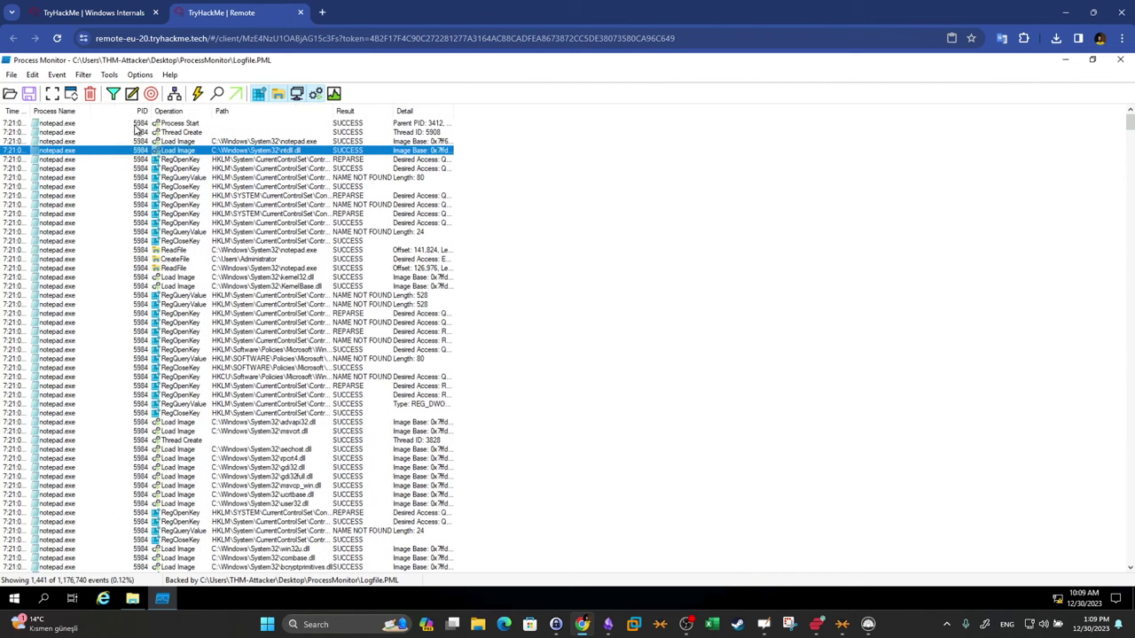
Read the room's question about the parent process ID and return to the remote desktop
left_click(104, 10)
left_click_drag(255, 310, 445, 347)
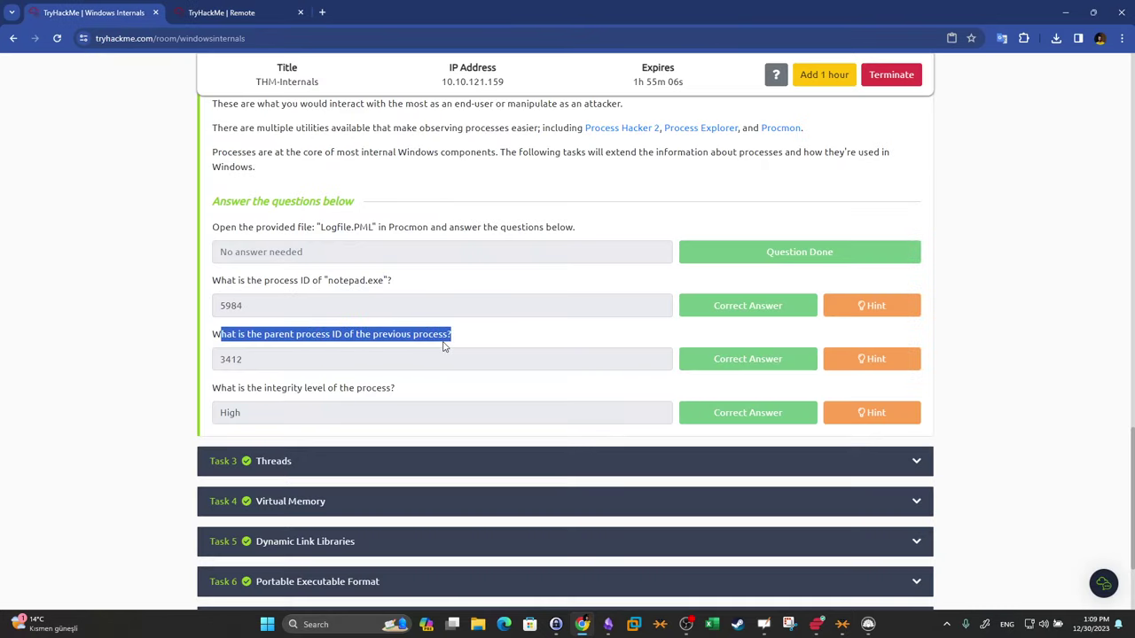
left_click(238, 9)
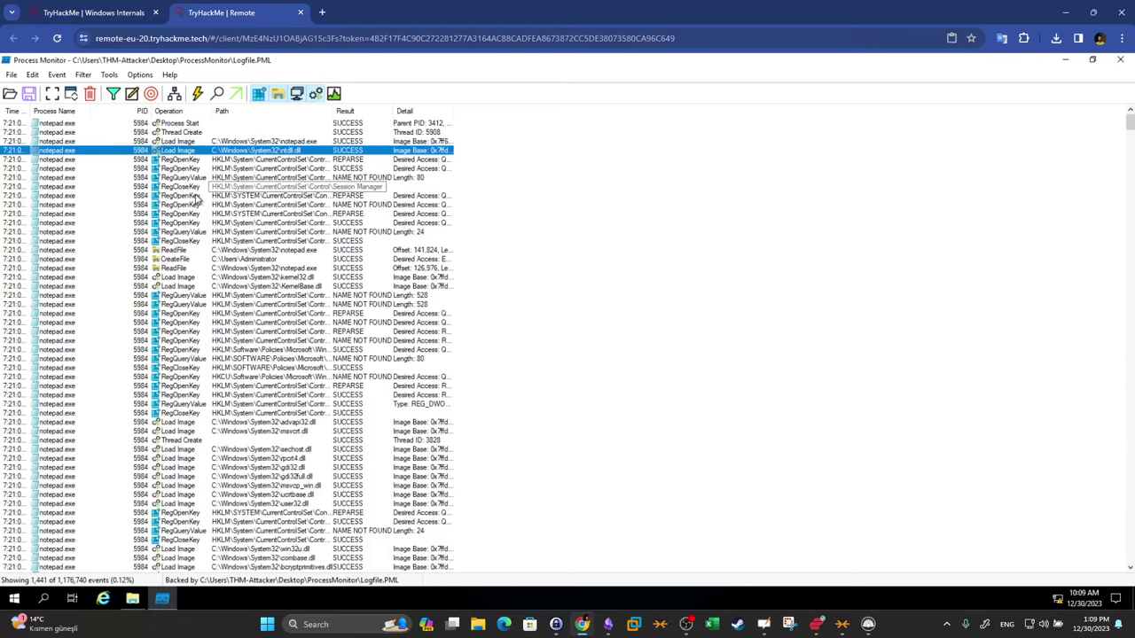
Open the properties of notepad.exe's Process Start event and highlight the Parent PID value
left_click(68, 124)
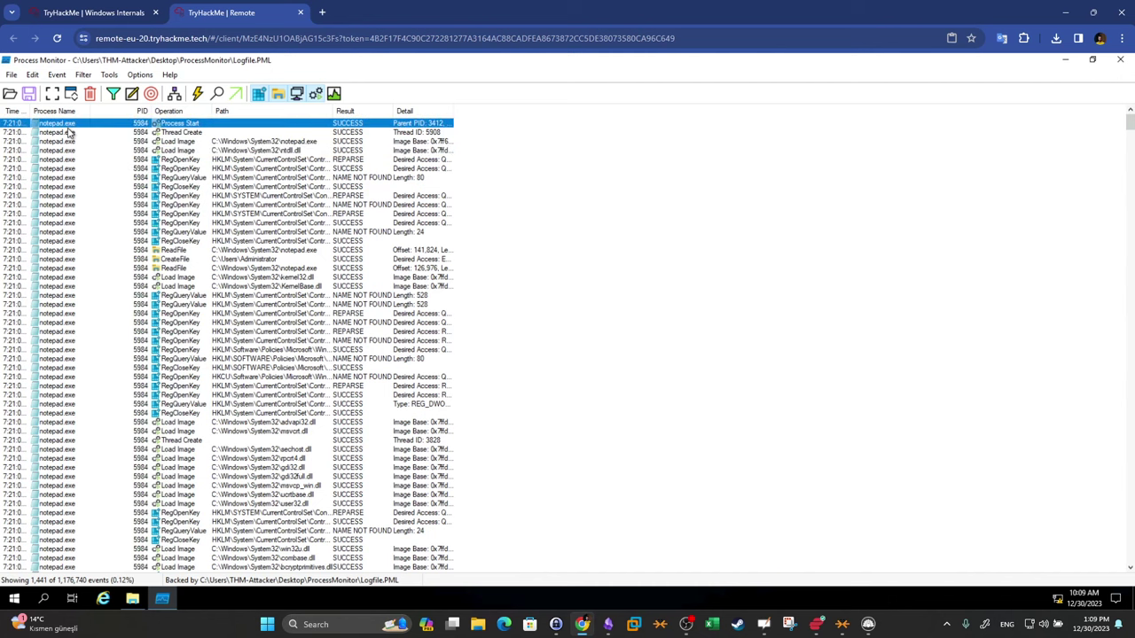
right_click(69, 127)
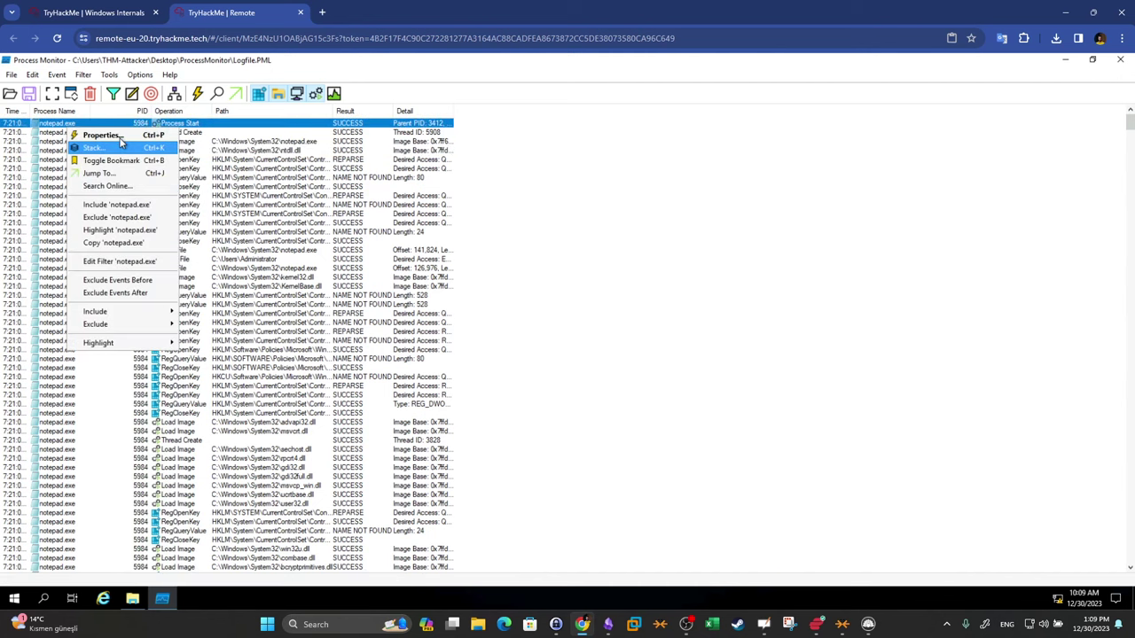
left_click(111, 135)
left_click_drag(199, 139, 340, 119)
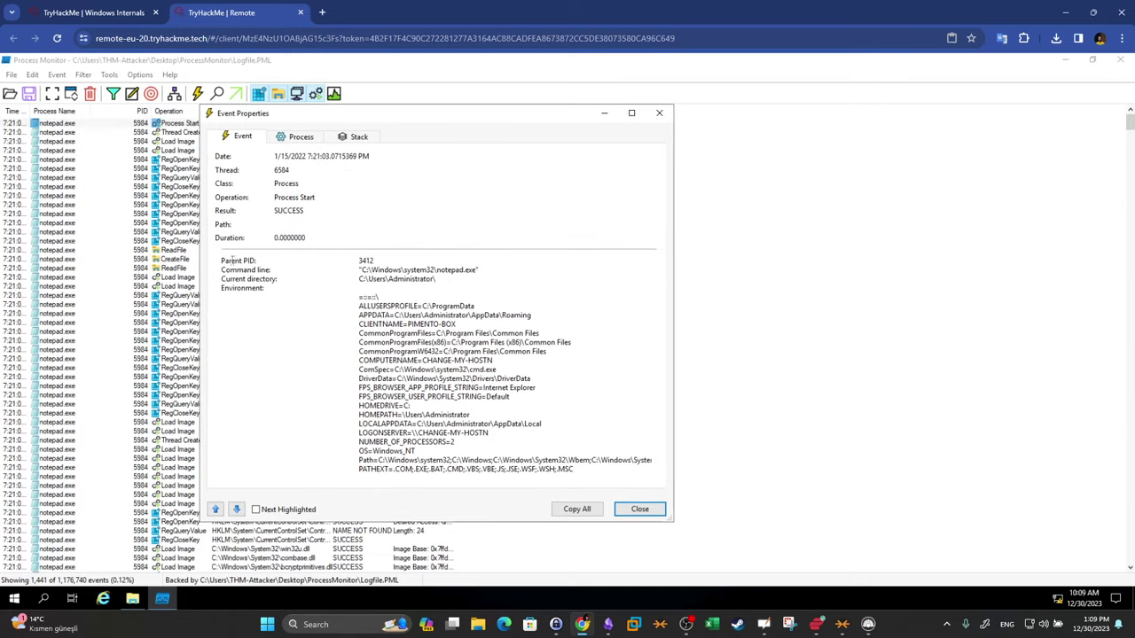
left_click_drag(221, 260, 366, 261)
double_click(365, 260)
Check the Parent PID against the room's parent process ID answer and return to the event properties
left_click(93, 12)
double_click(275, 366)
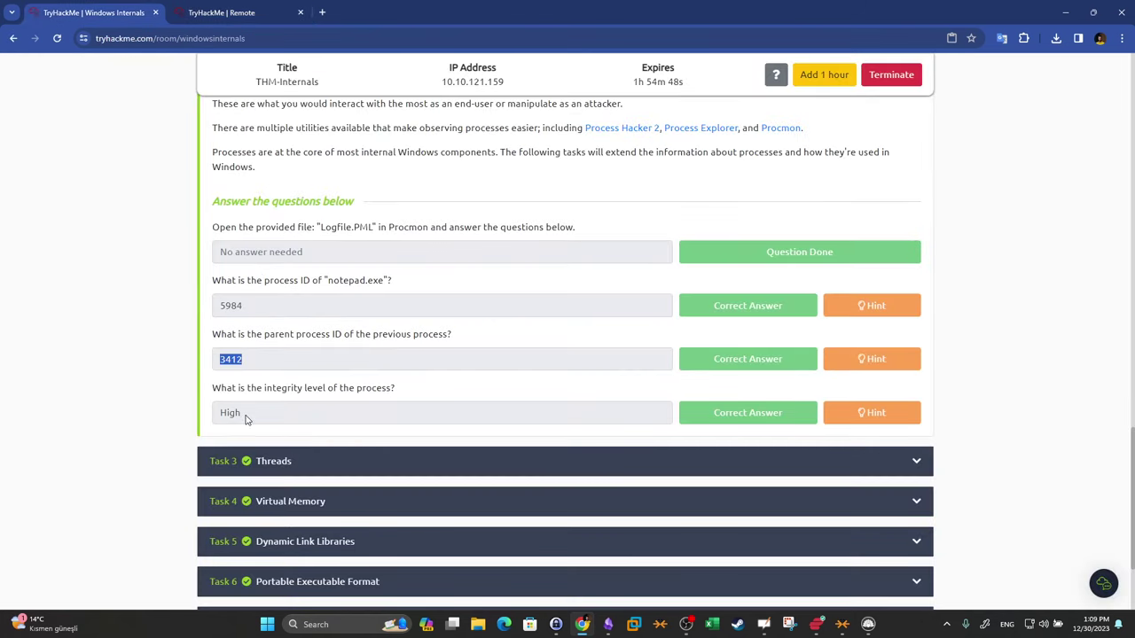
left_click(266, 12)
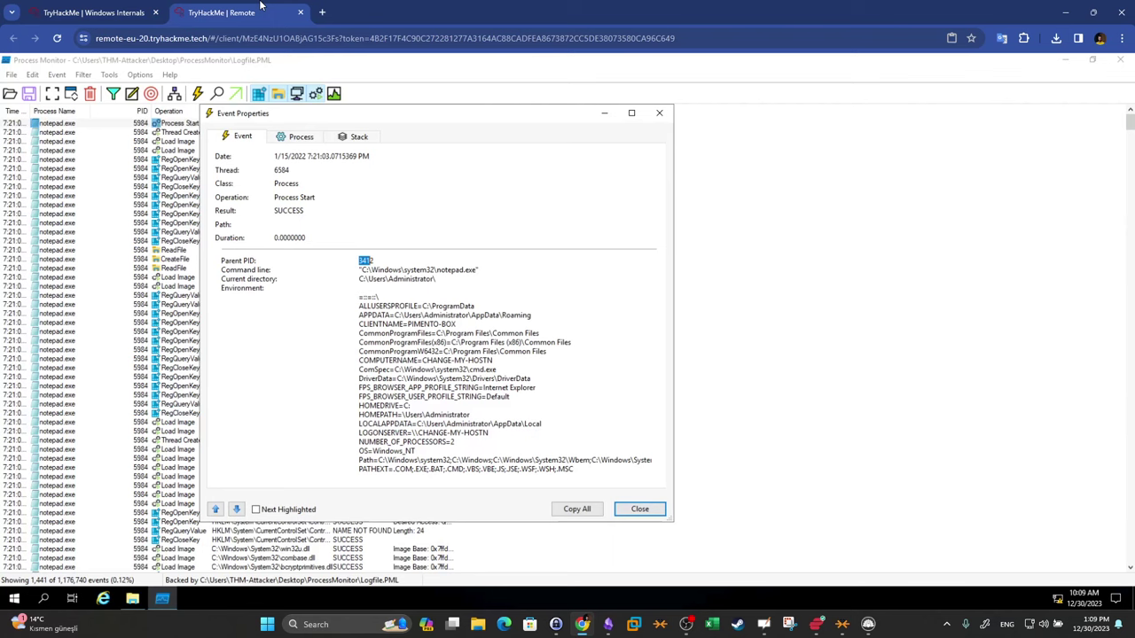
Show the process details in notepad.exe's event properties, highlight the Integrity value and check it against the room's integrity level answer
left_click(299, 138)
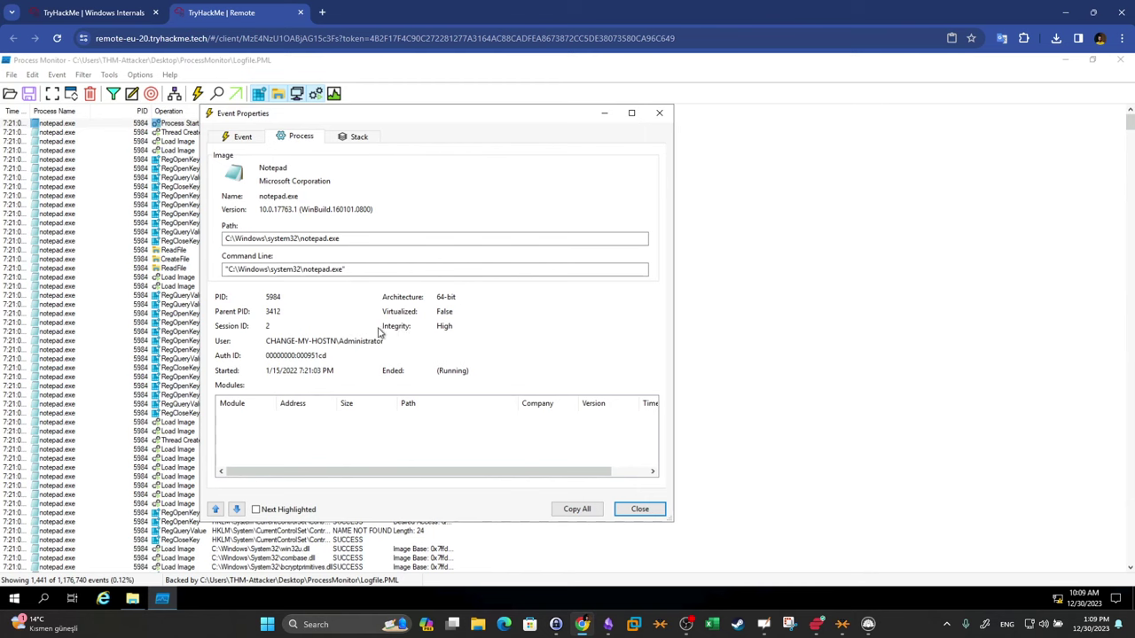
double_click(445, 326)
left_click(106, 10)
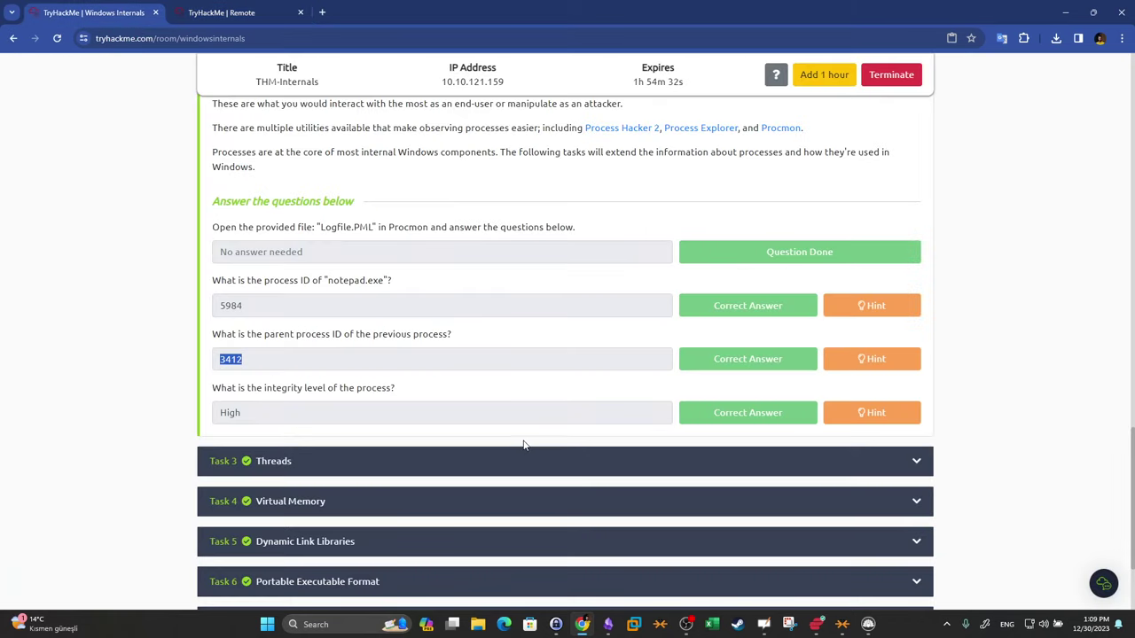
Expand Task 3 Threads, read the question about the first thread created by notepad.exe and return to the remote desktop
left_click(545, 470)
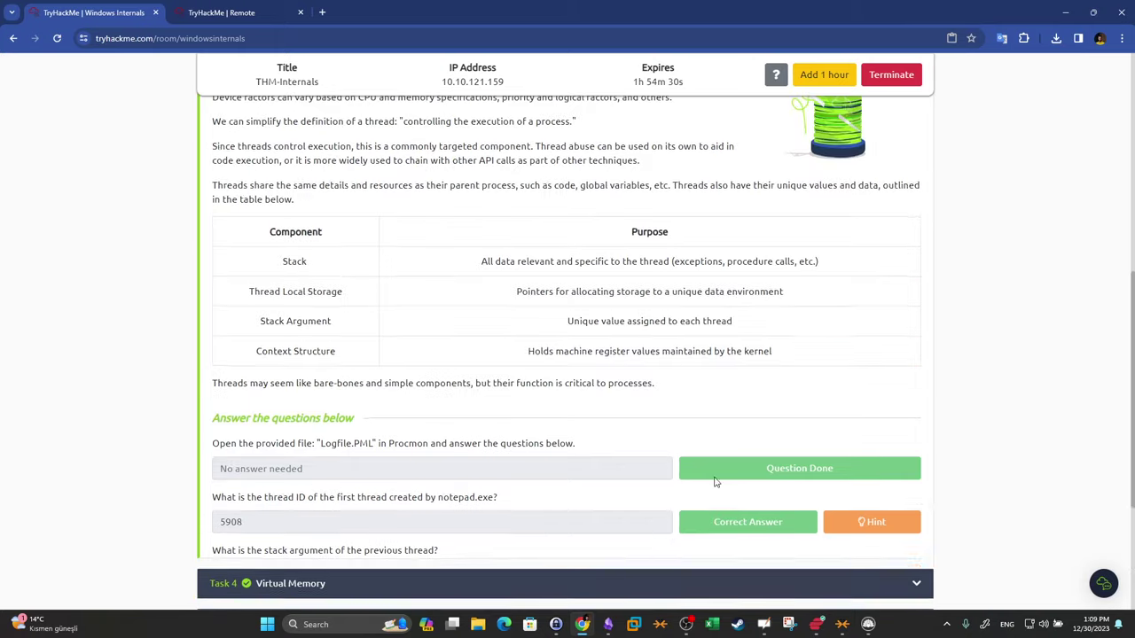
scroll(1003, 340, "down", 3)
scroll(988, 338, "up", 1)
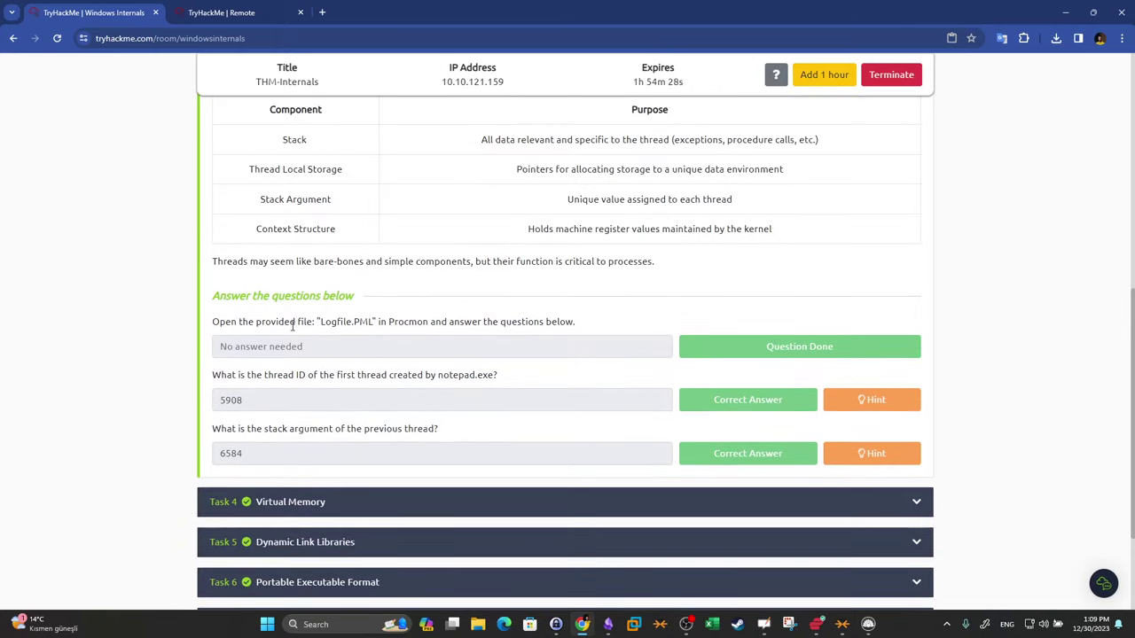
left_click_drag(299, 322, 486, 322)
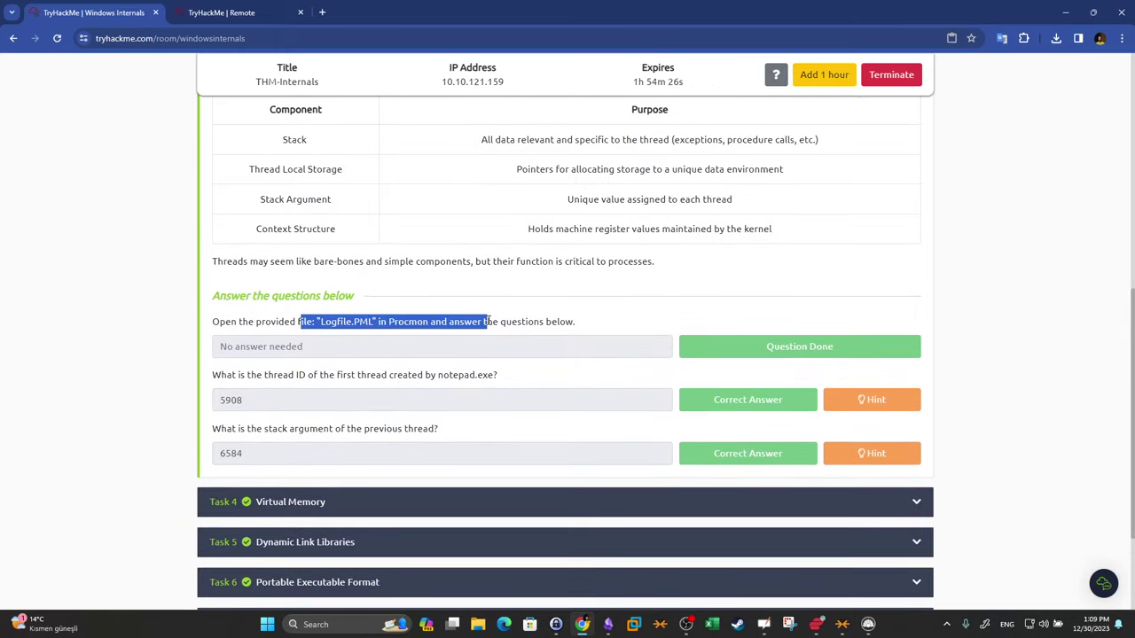
left_click_drag(211, 378, 450, 383)
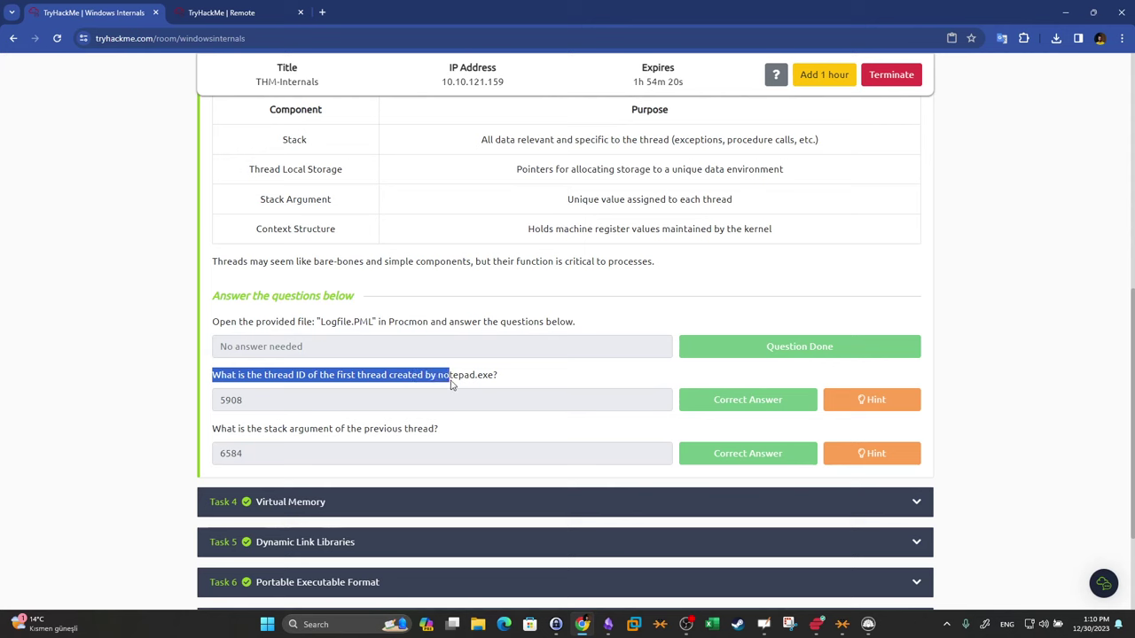
left_click(247, 9)
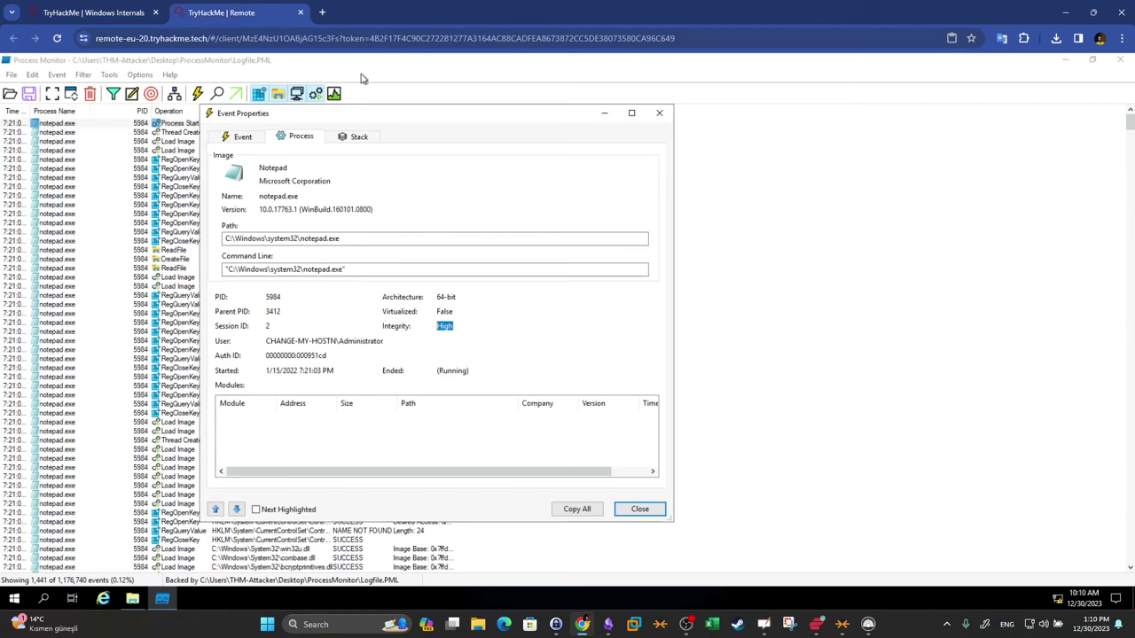
Close the event properties, select notepad.exe's first Thread Create event and compare its thread ID with the room's answer
left_click(669, 116)
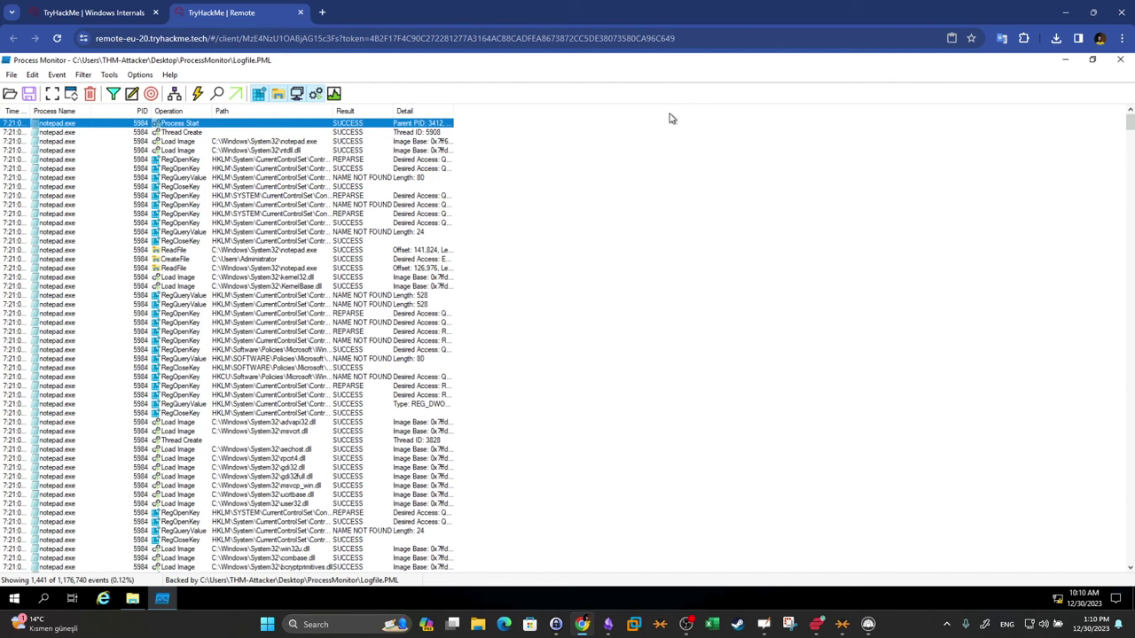
left_click(181, 134)
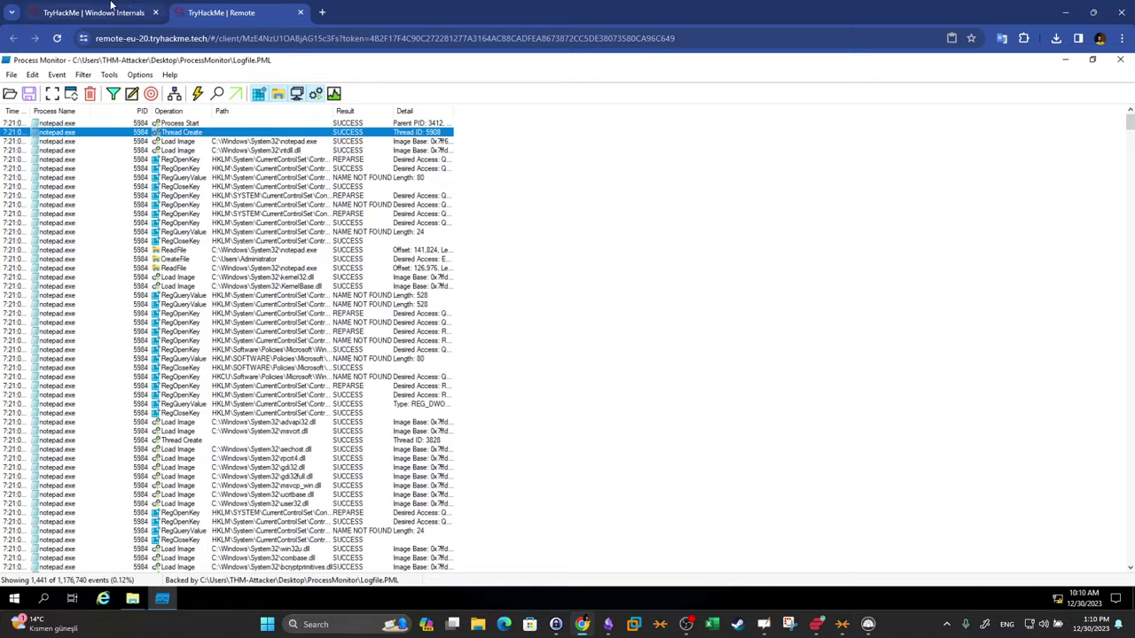
left_click(93, 12)
double_click(230, 399)
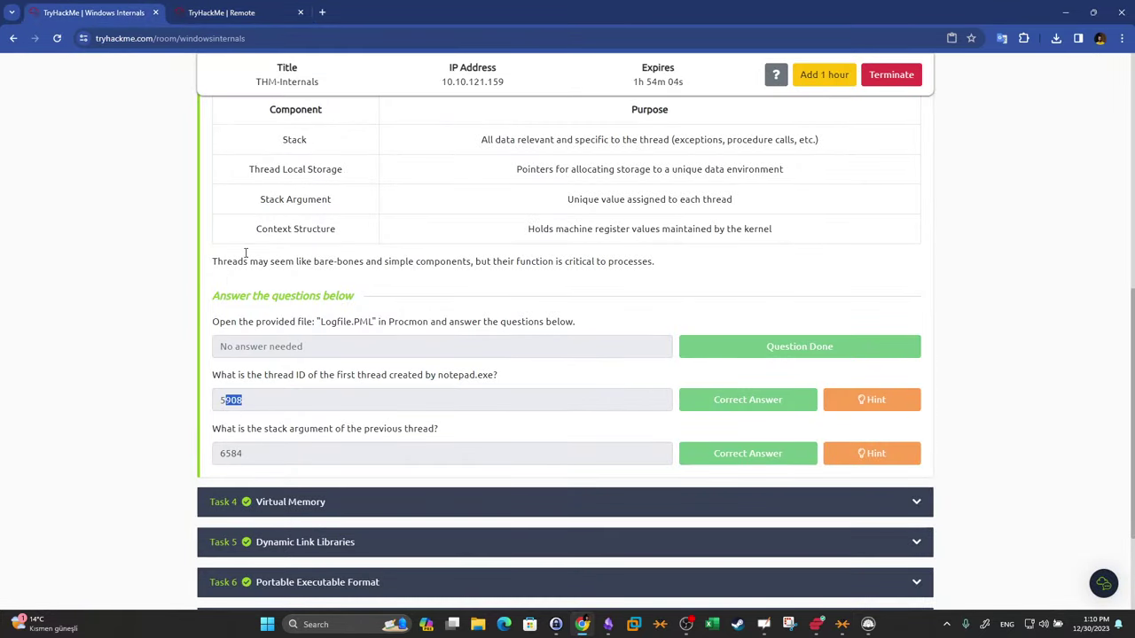
left_click(237, 9)
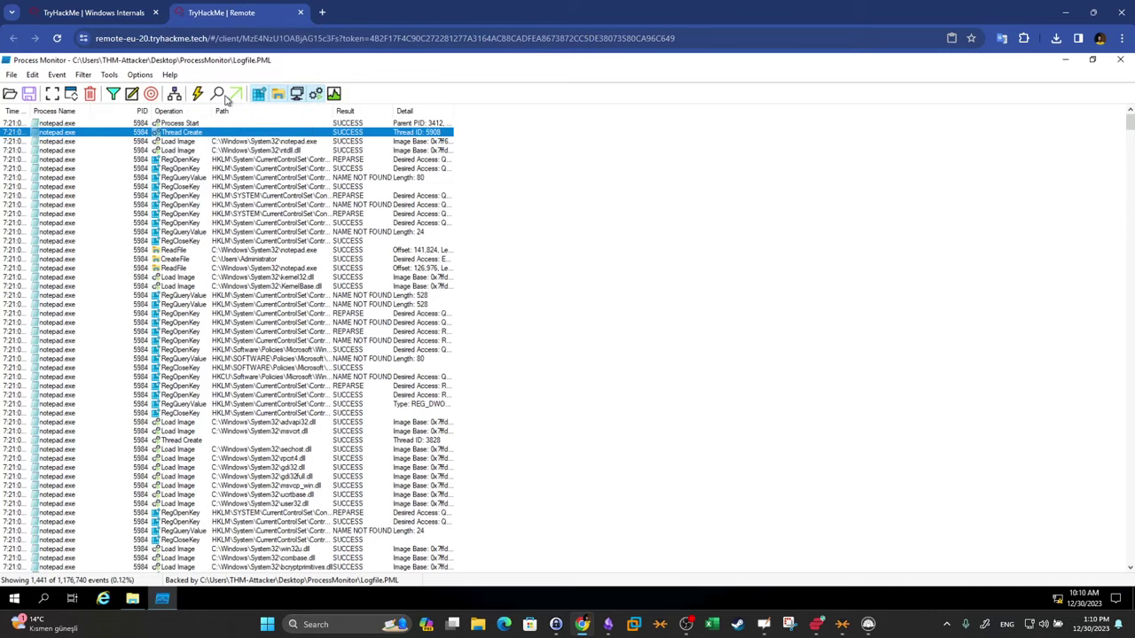
Add a filter that includes events whose Operation is Thread Create, apply it and close the filter dialog
left_click(83, 76)
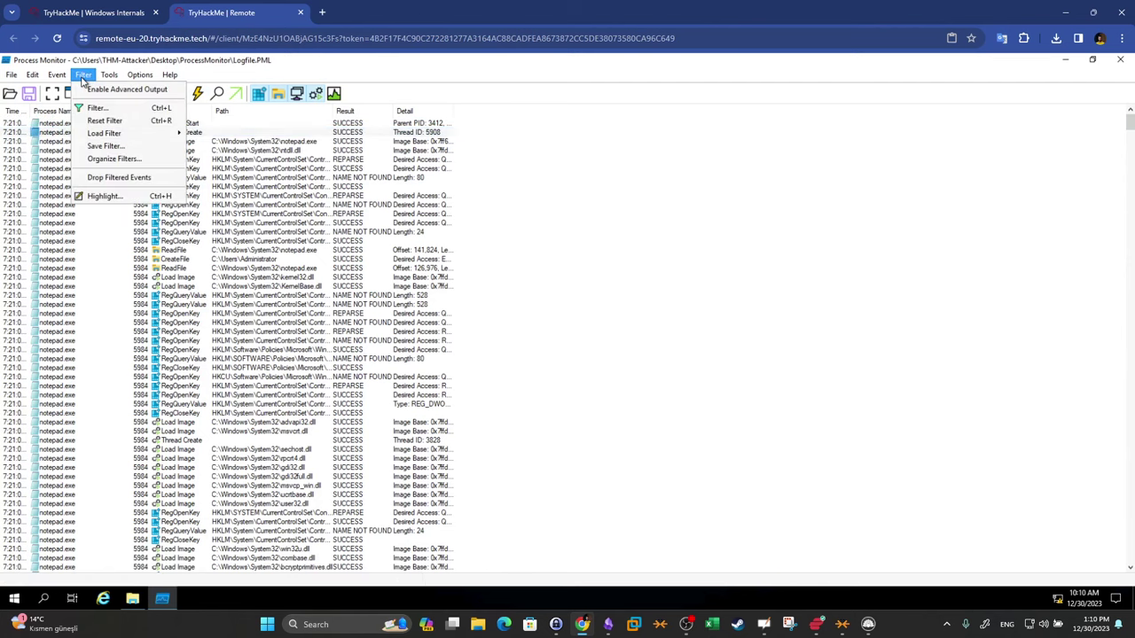
left_click(104, 108)
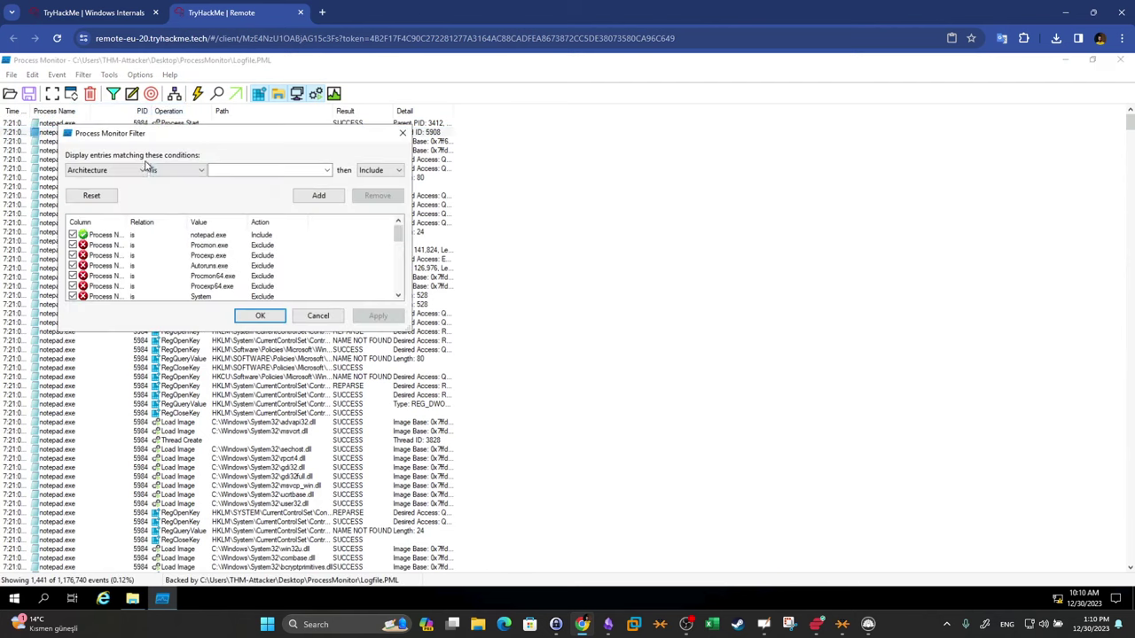
left_click(126, 174)
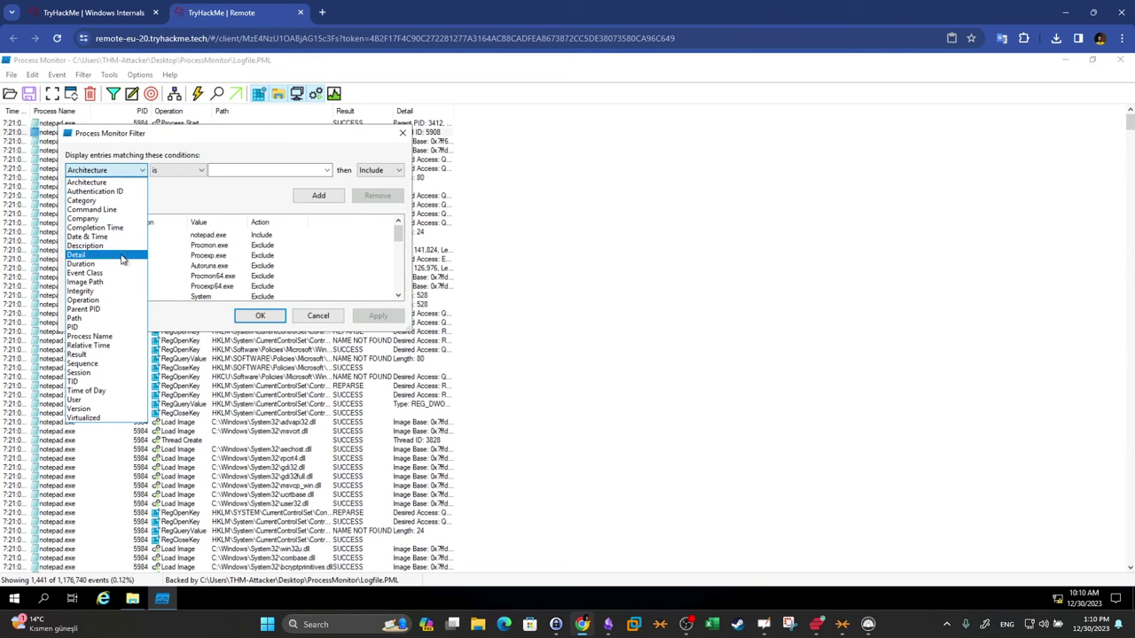
left_click(326, 184)
left_click_drag(189, 142, 214, 197)
left_click(157, 226)
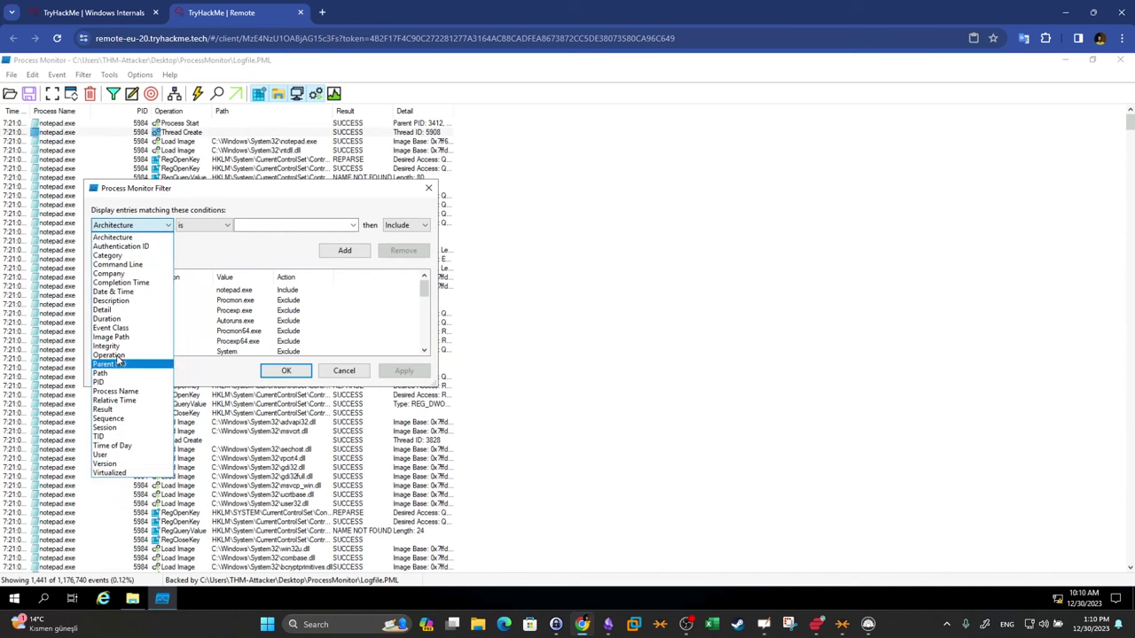
left_click(115, 355)
left_click(270, 224)
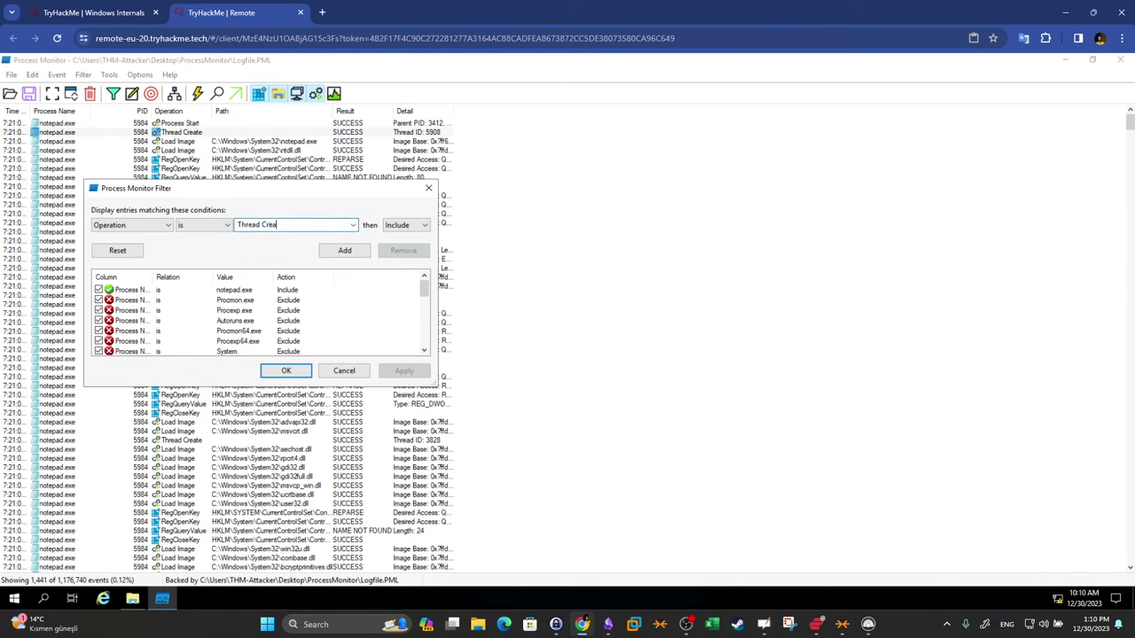
type("Thread Create")
left_click(345, 251)
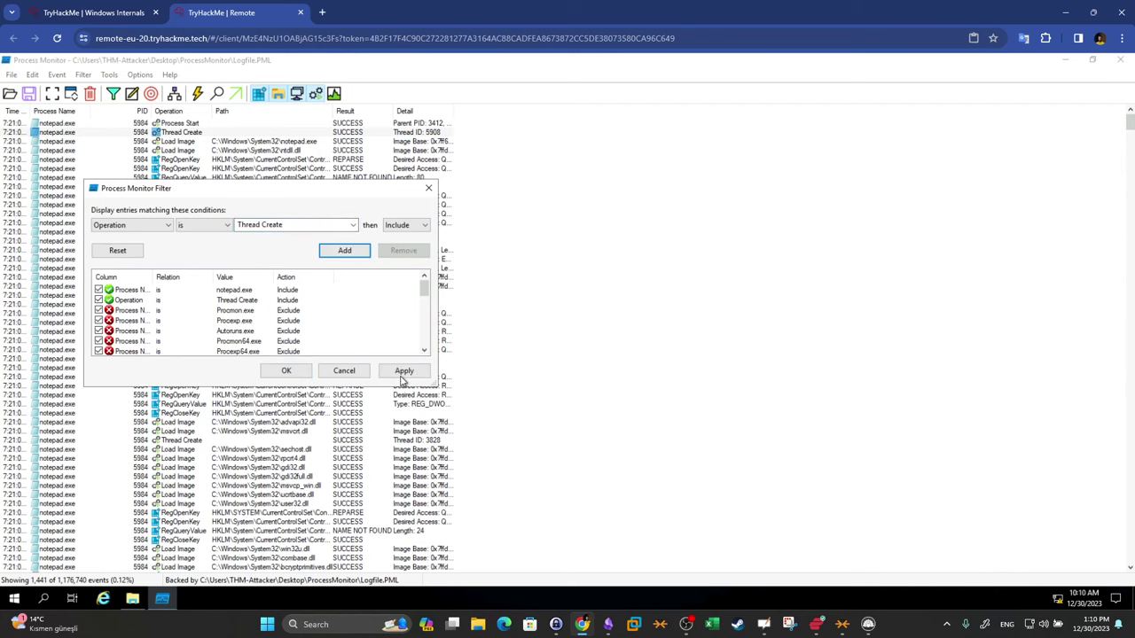
left_click(286, 371)
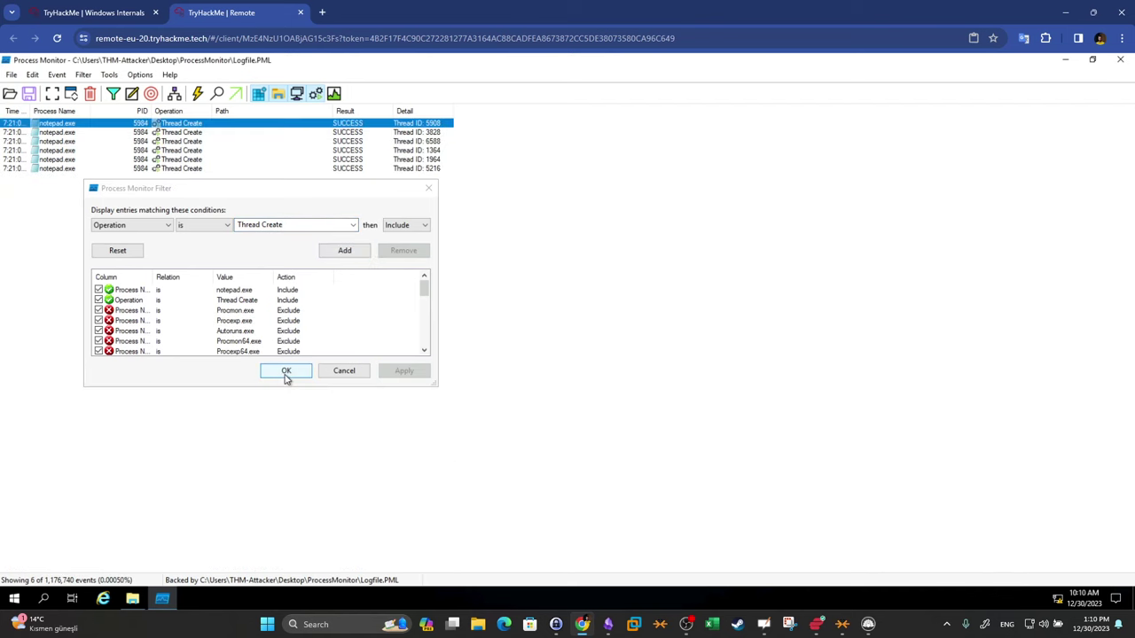
left_click(345, 372)
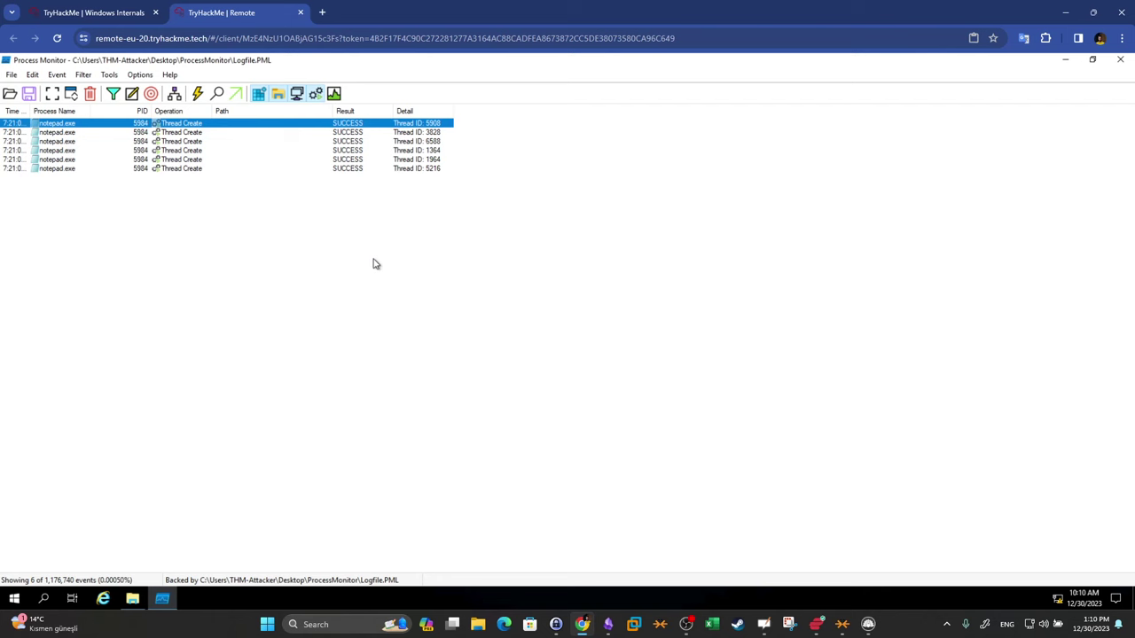
Select the first filtered Thread Create event and read the room's question about the stack argument of that thread
left_click(191, 158)
left_click(197, 125)
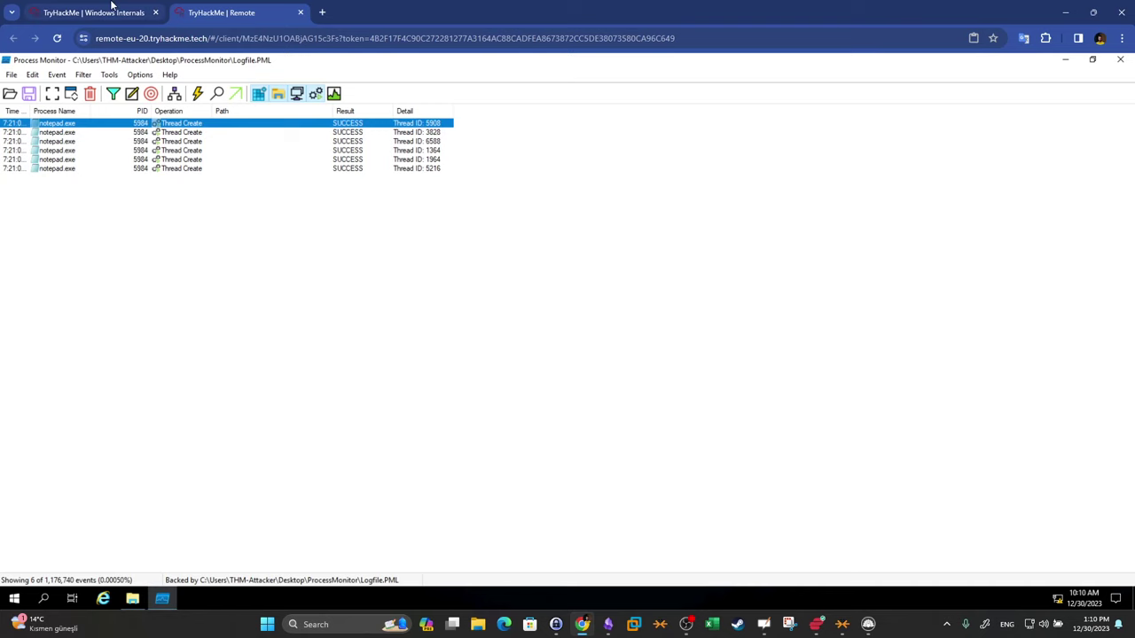
left_click(93, 13)
left_click_drag(218, 429, 440, 426)
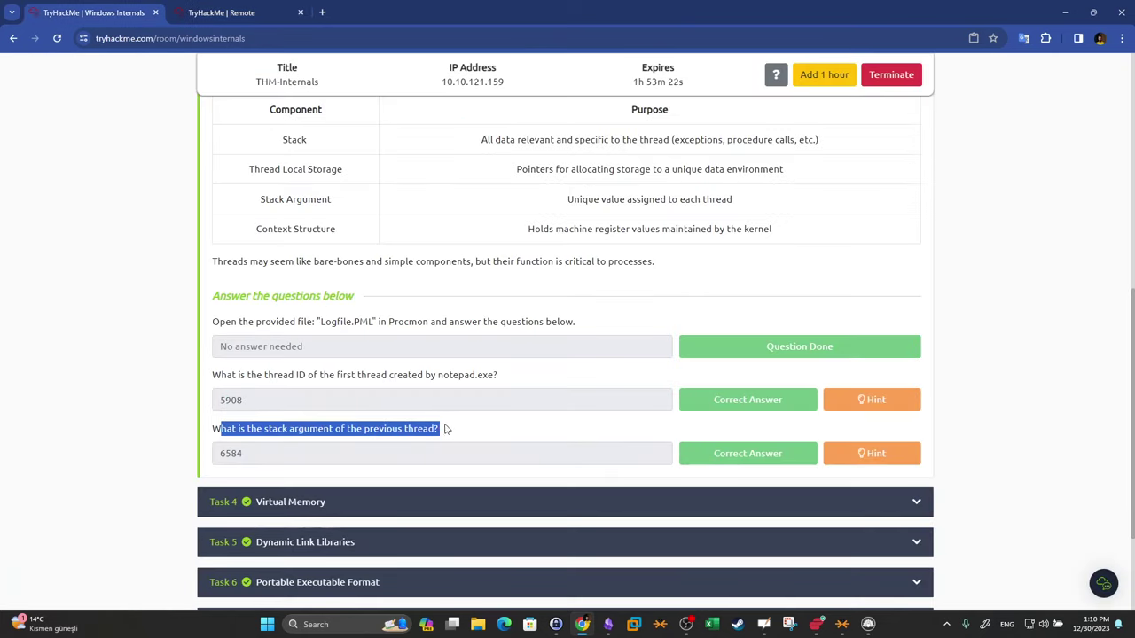
left_click(221, 13)
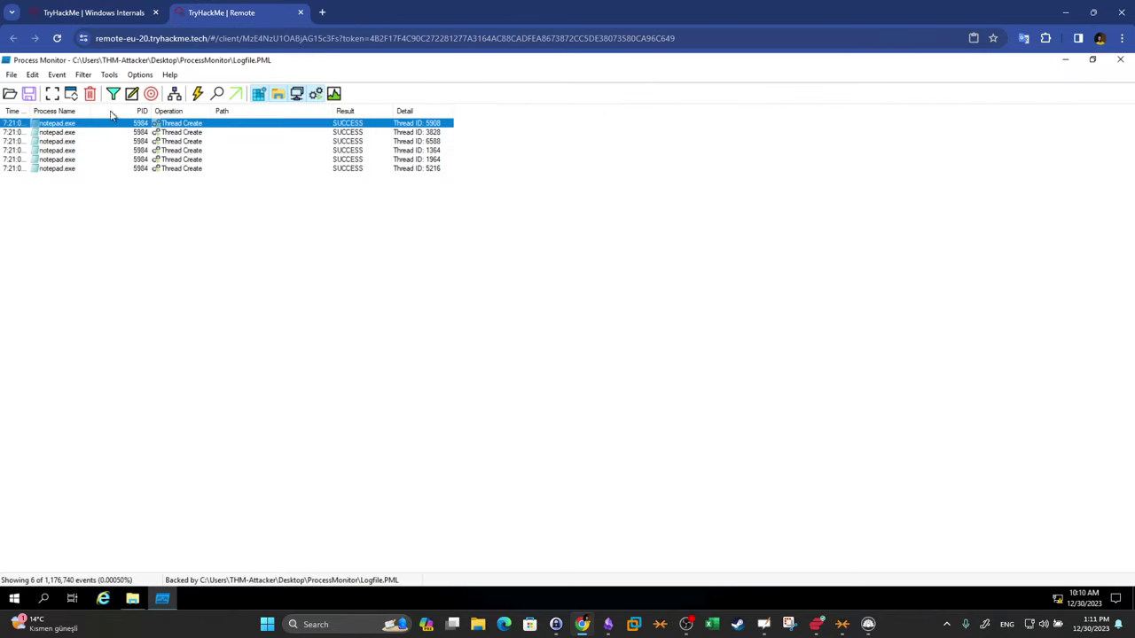
Open the first Thread Create event's properties, view its stack frames and go back to the room's stack argument question
right_click(62, 123)
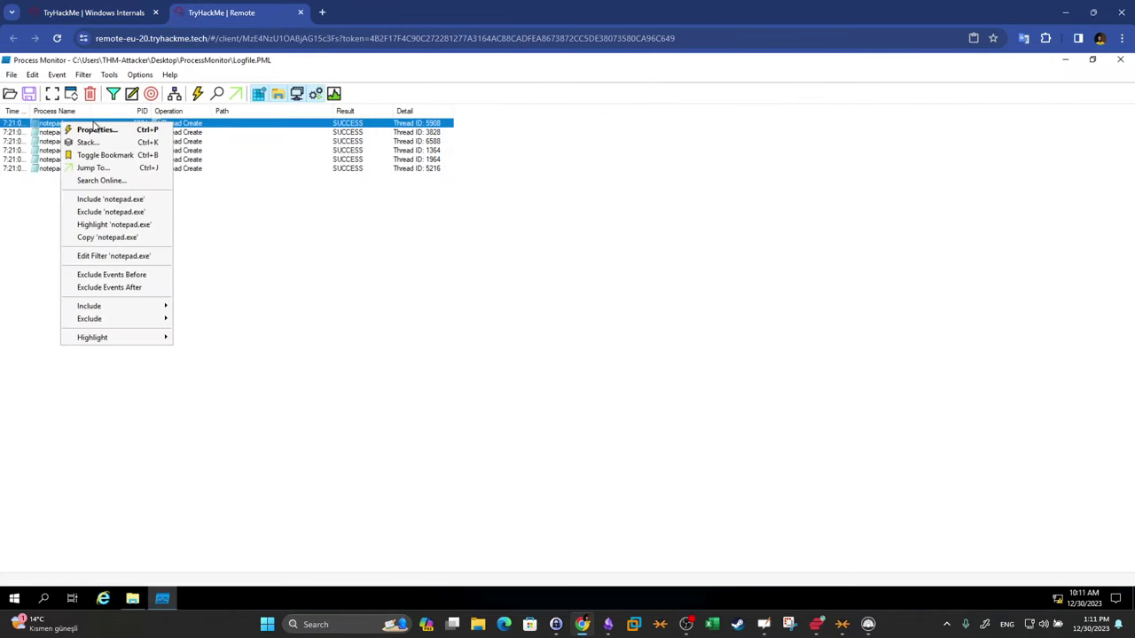
left_click(98, 131)
left_click(343, 136)
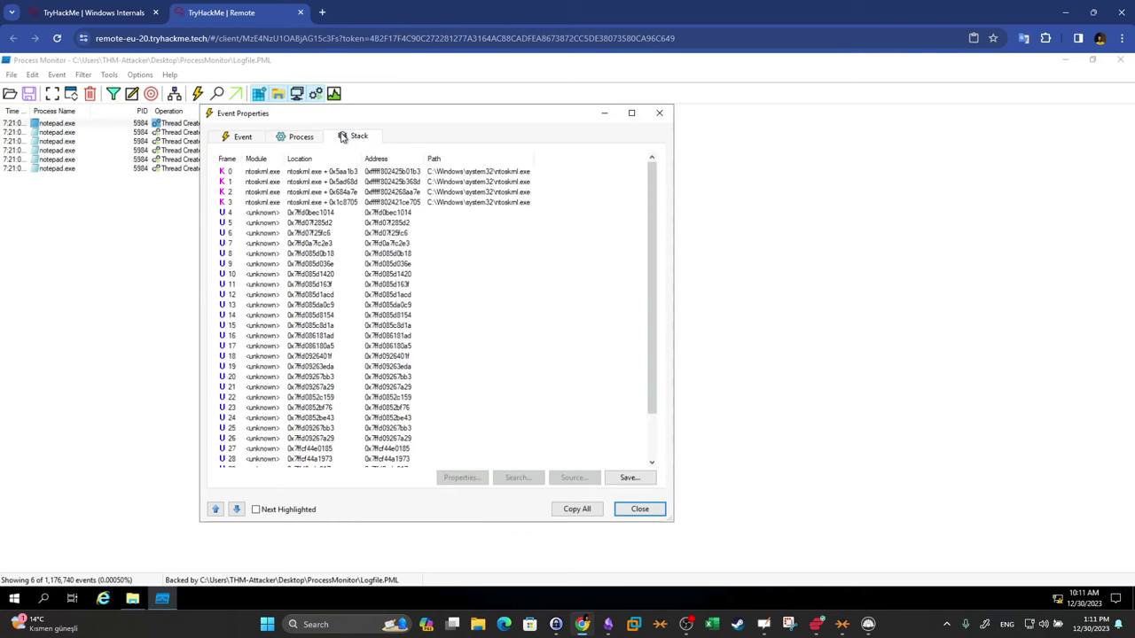
key("ctrl+shift+Tab")
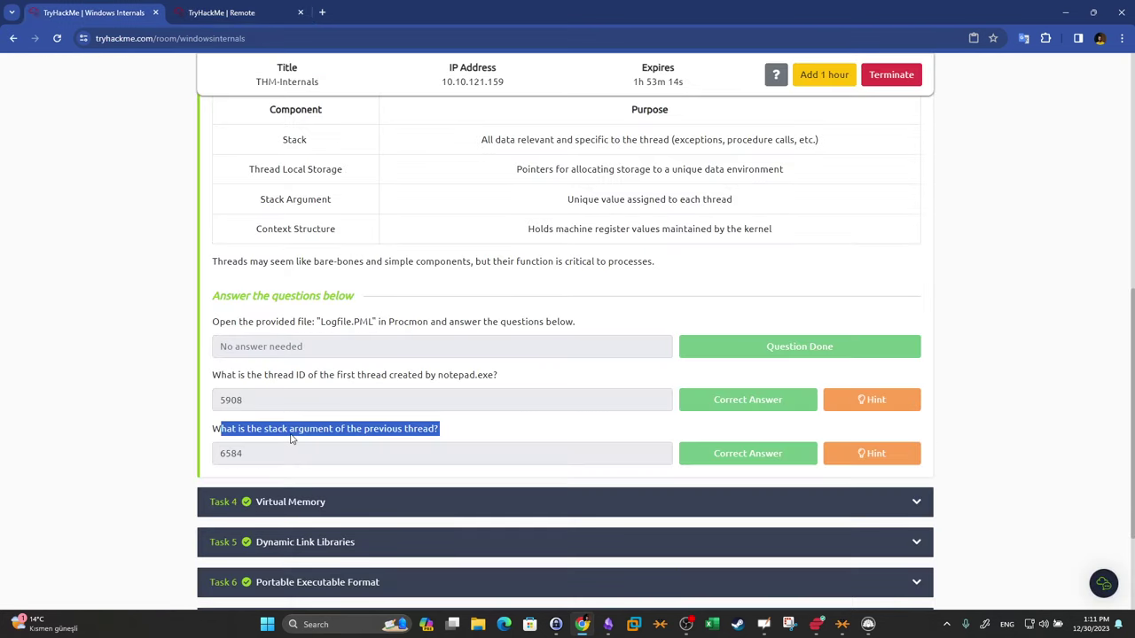
Return to the properties, view the general event details and compare the Thread value with the room's stack argument answer
left_click(322, 12)
left_click(288, 13)
left_click(446, 12)
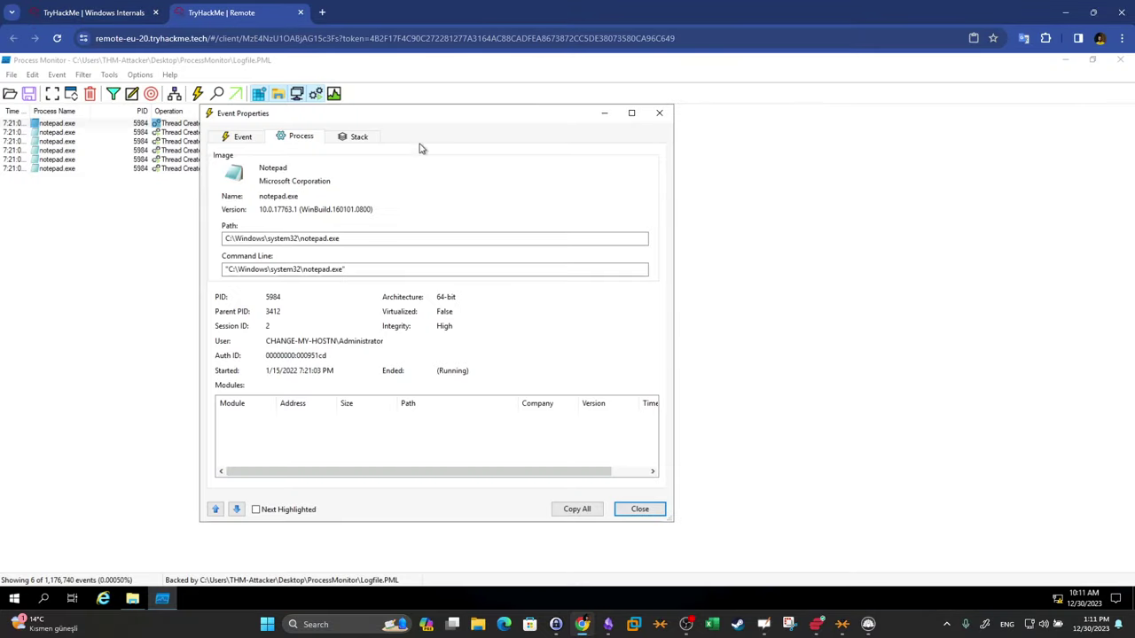
left_click(250, 141)
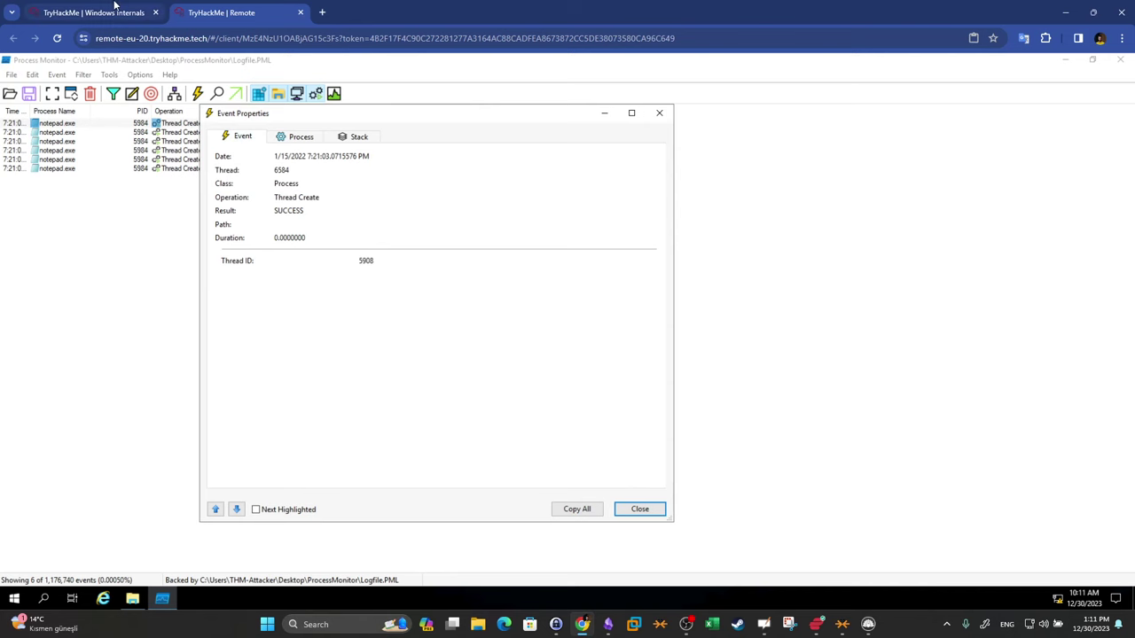
left_click(113, 7)
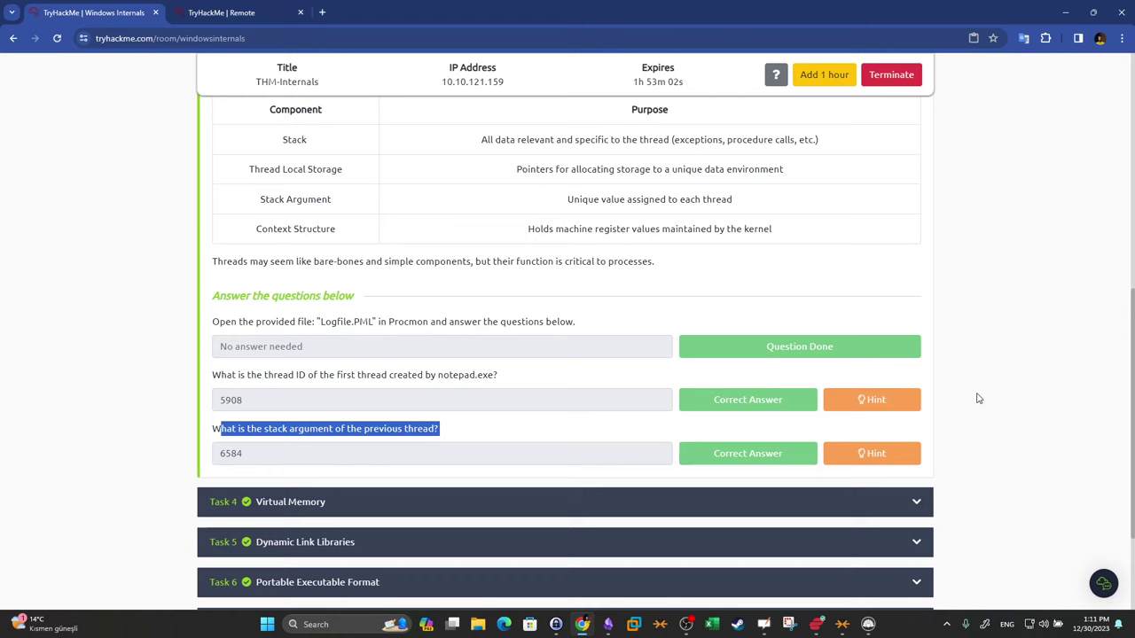
Expand Task 4 Virtual Memory and highlight the question about a 32-bit x86 system's maximum virtual address space and its 4 GB answer
left_click(893, 502)
scroll(893, 502, "down", 5)
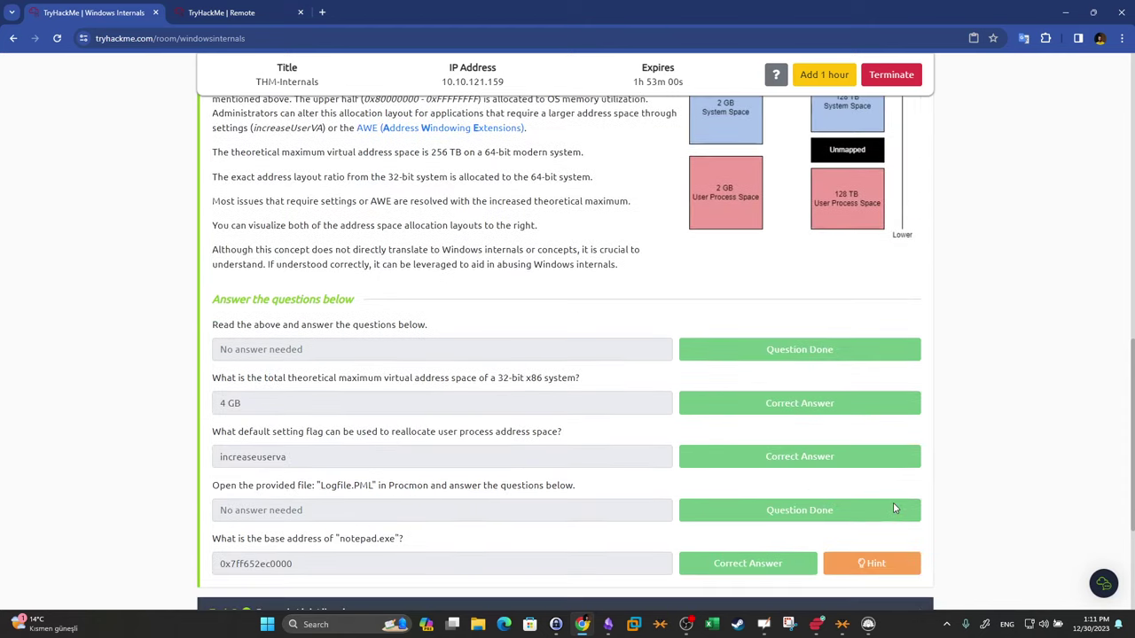
scroll(653, 392, "up", 1)
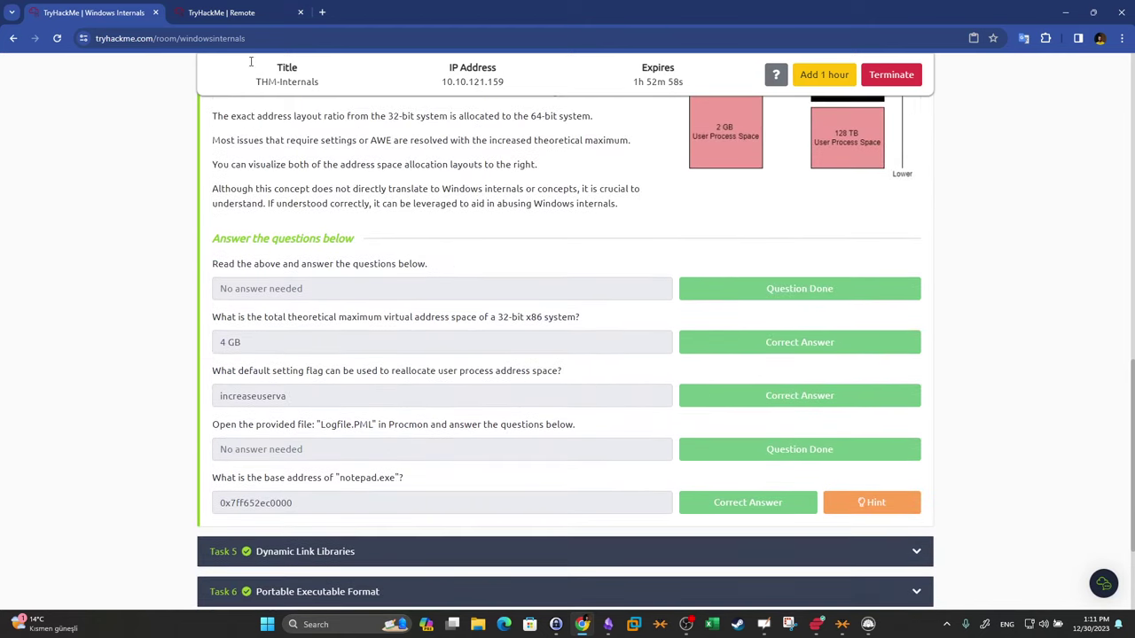
left_click_drag(214, 321, 552, 330)
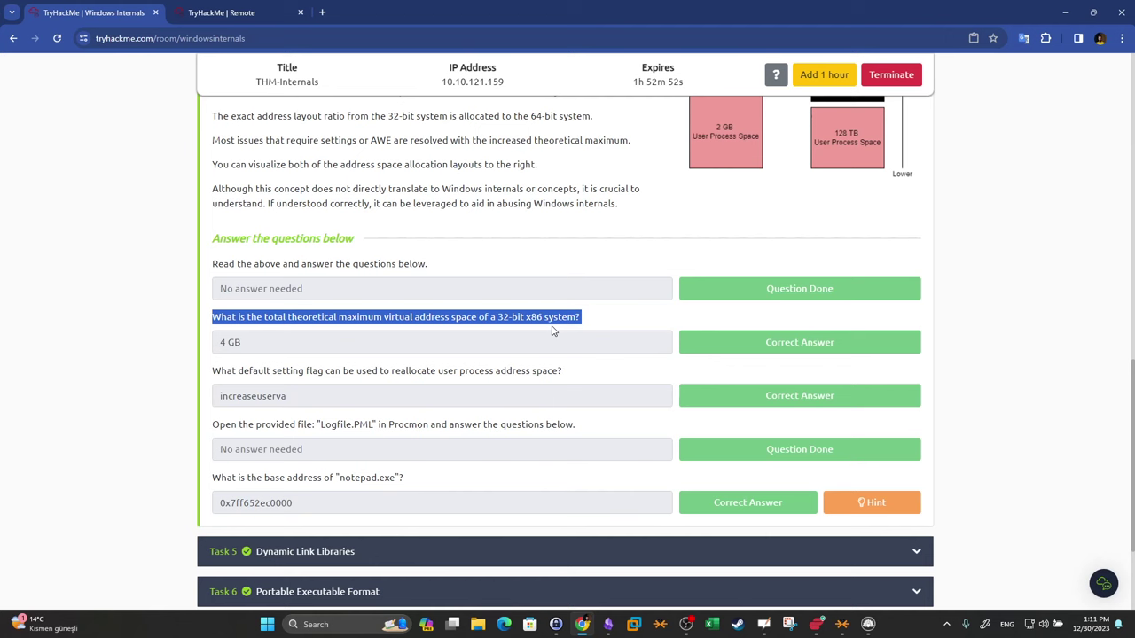
left_click_drag(248, 347, 201, 347)
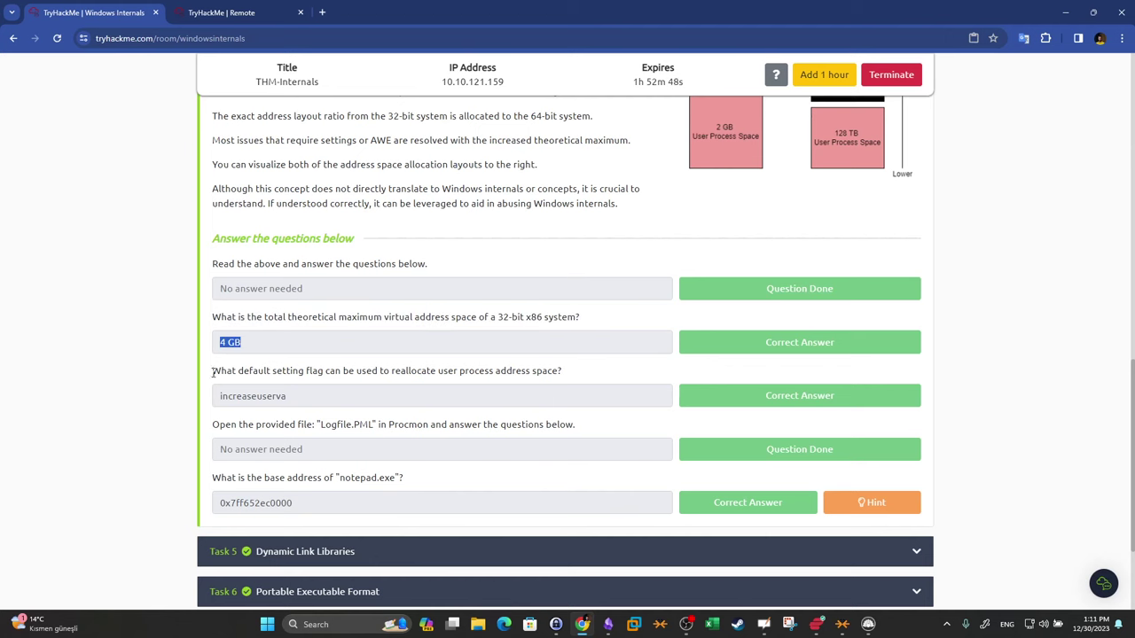
Read the question about the default setting flag, highlight increaseUserVA in the task text and return to the questions
left_click_drag(212, 373, 557, 385)
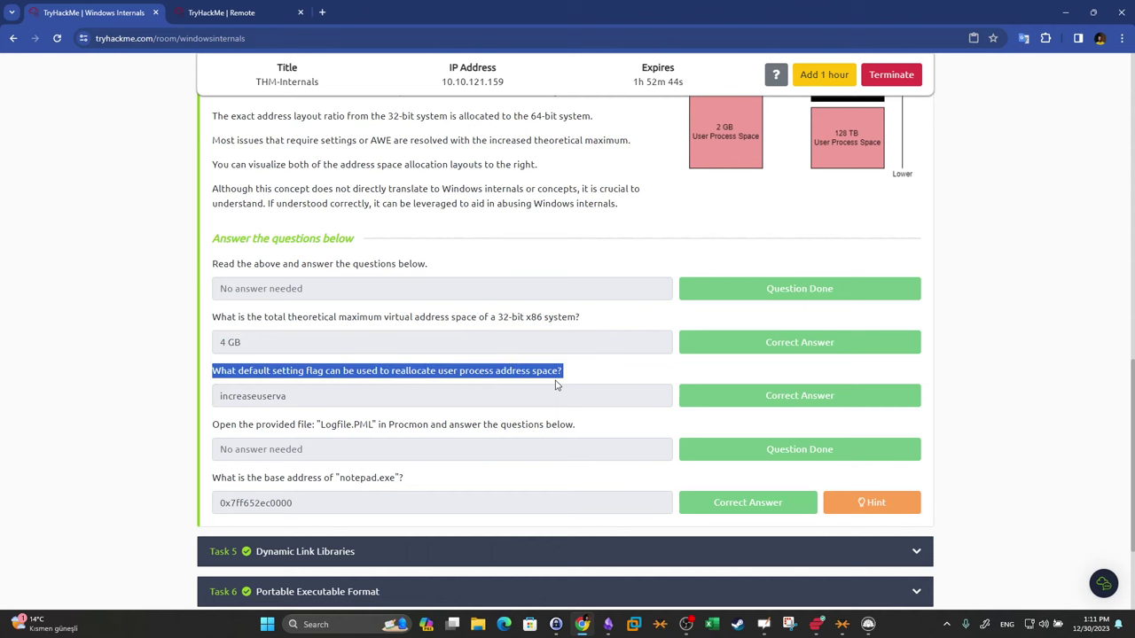
scroll(448, 408, "up", 3)
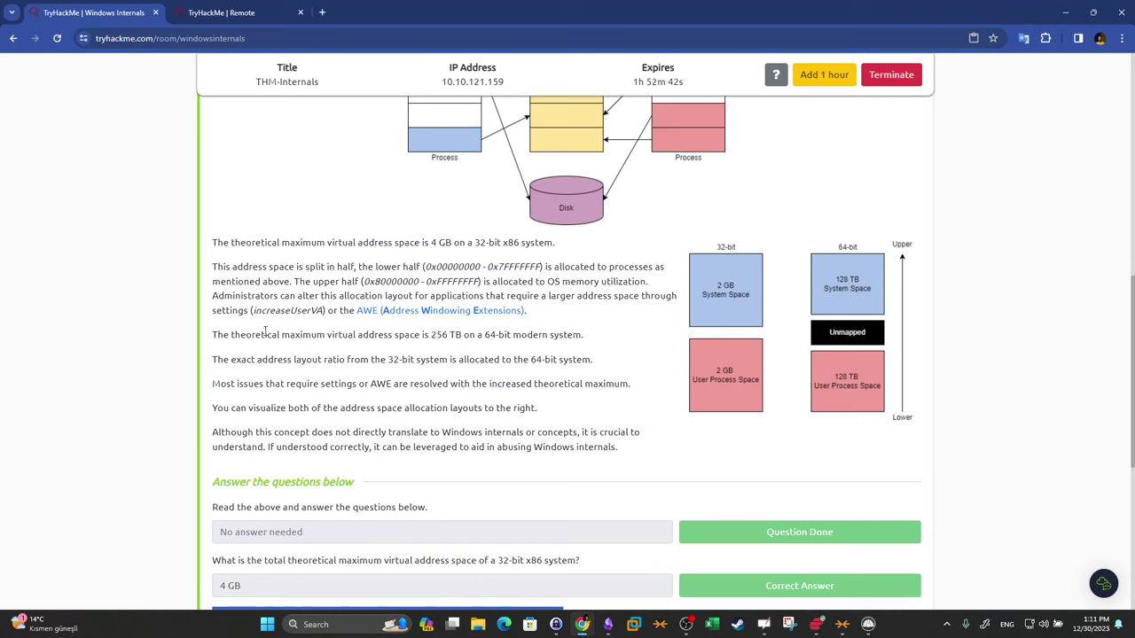
left_click_drag(252, 311, 524, 311)
scroll(327, 369, "down", 3)
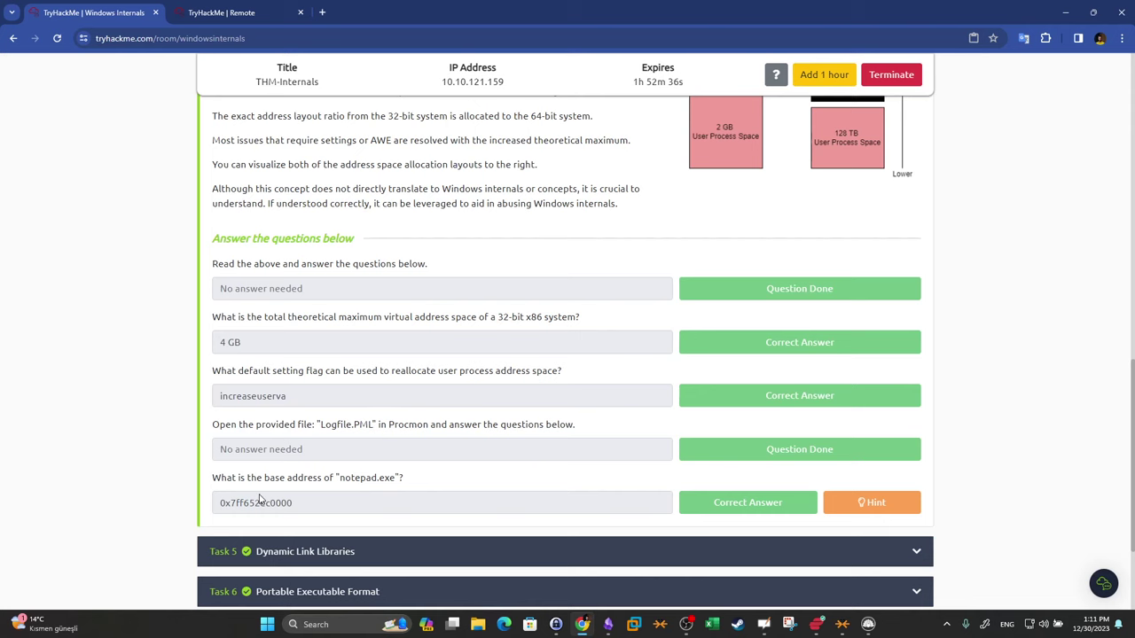
Return to Process Monitor, close the event properties and remove the "Operation is Thread Create" condition from the filter
left_click(238, 7)
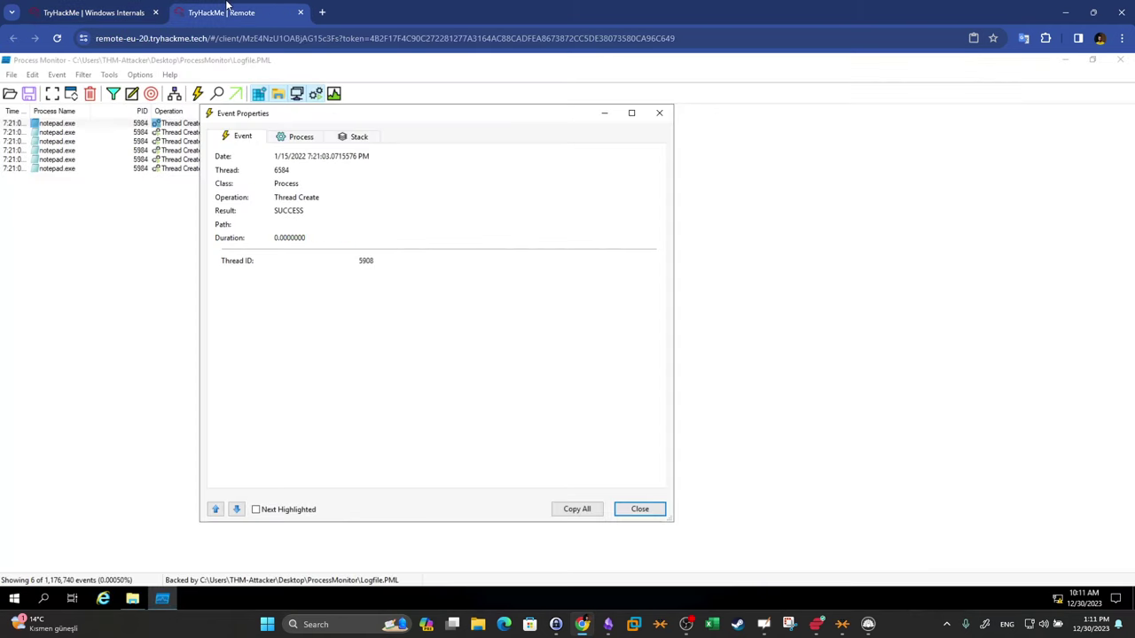
left_click(624, 508)
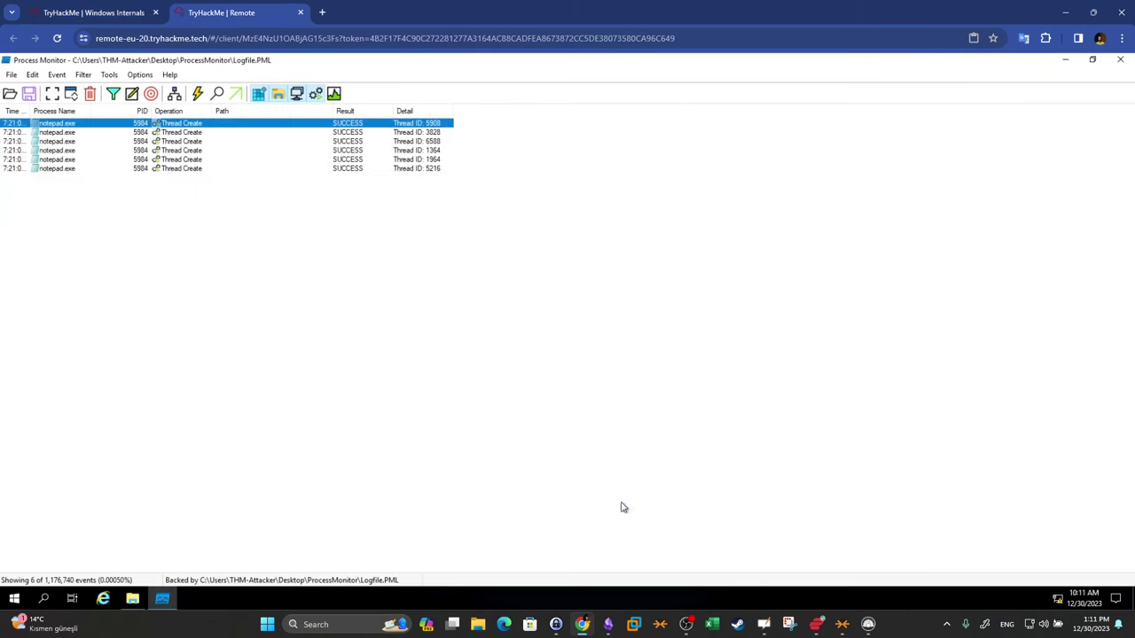
left_click(82, 74)
left_click(92, 110)
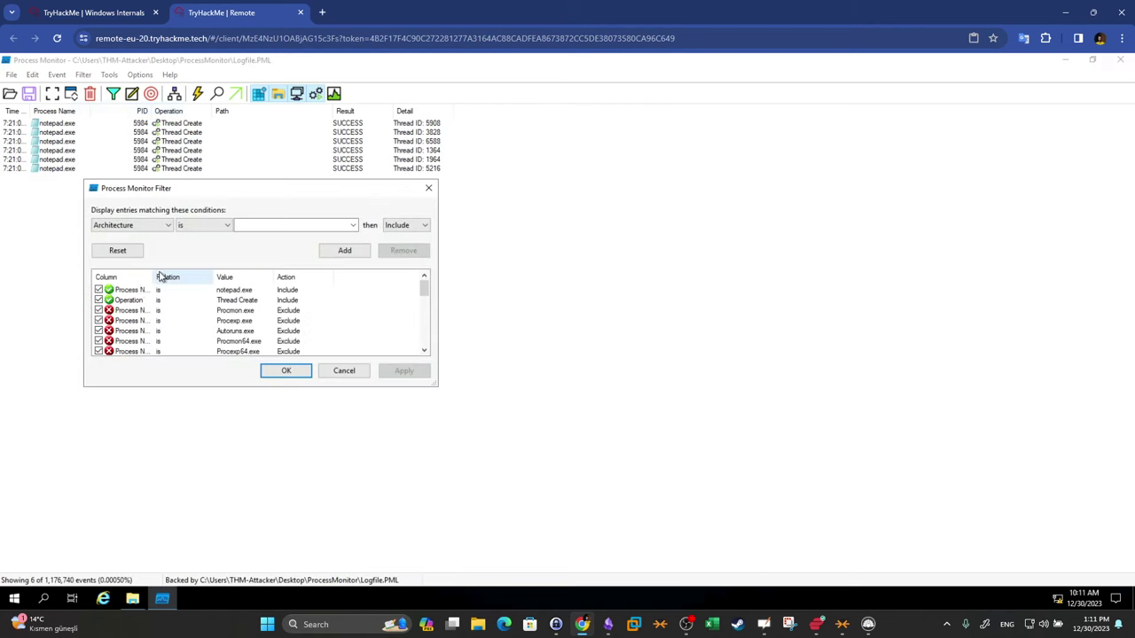
left_click(133, 301)
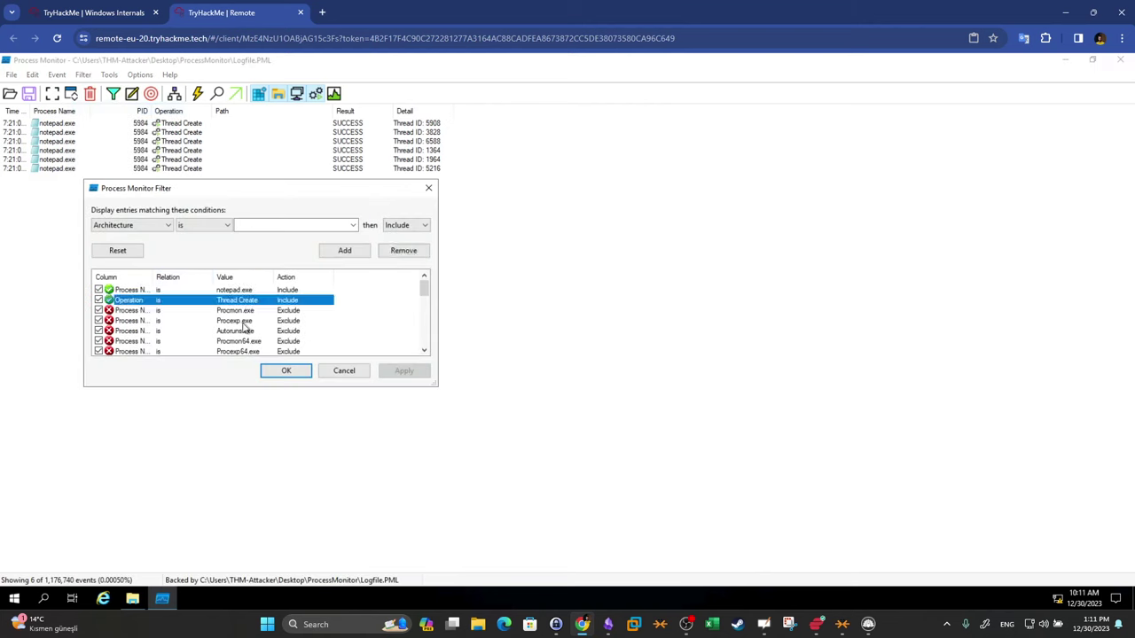
left_click(405, 253)
left_click(275, 372)
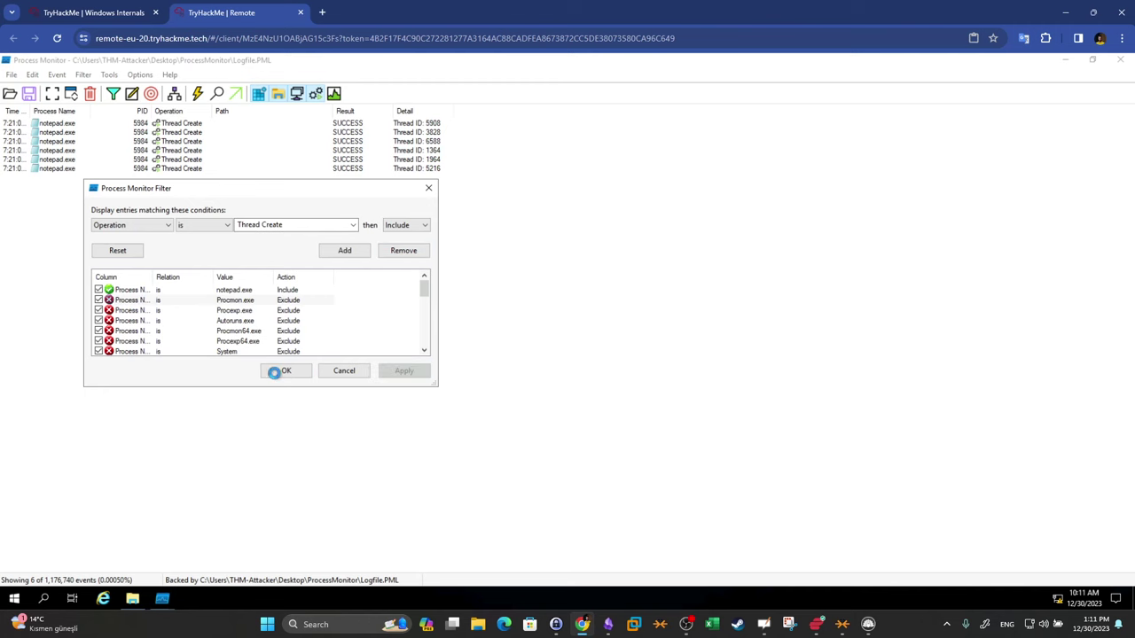
Check notepad.exe's image base in its Load Image event, widening the Detail column, and compare it with the room's base address answer
left_click(93, 12)
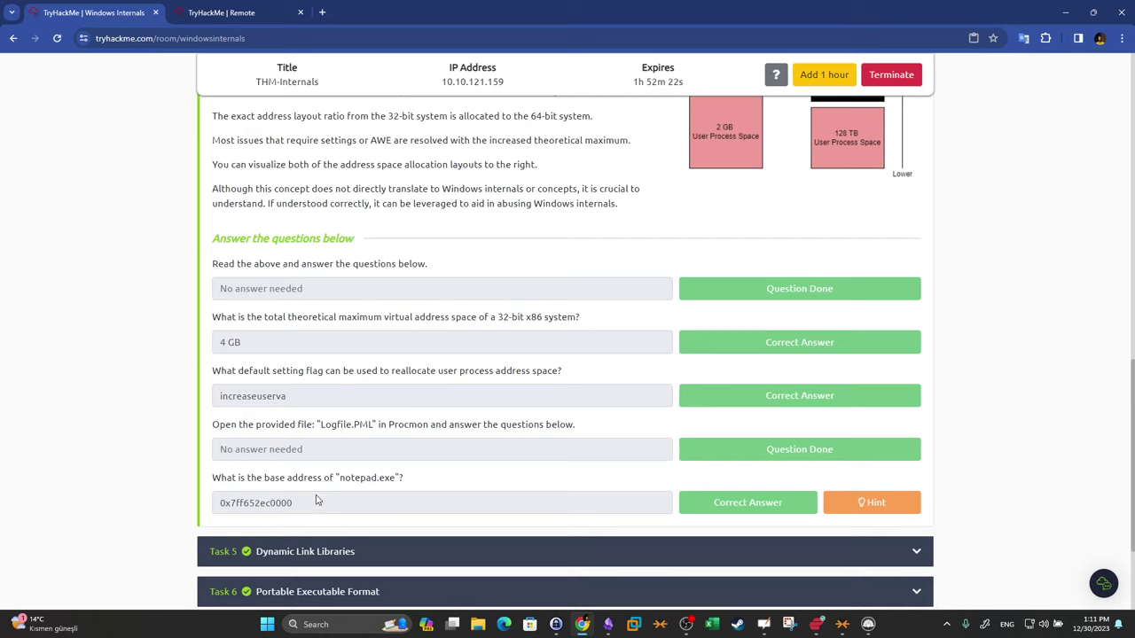
left_click(222, 13)
left_click(182, 150)
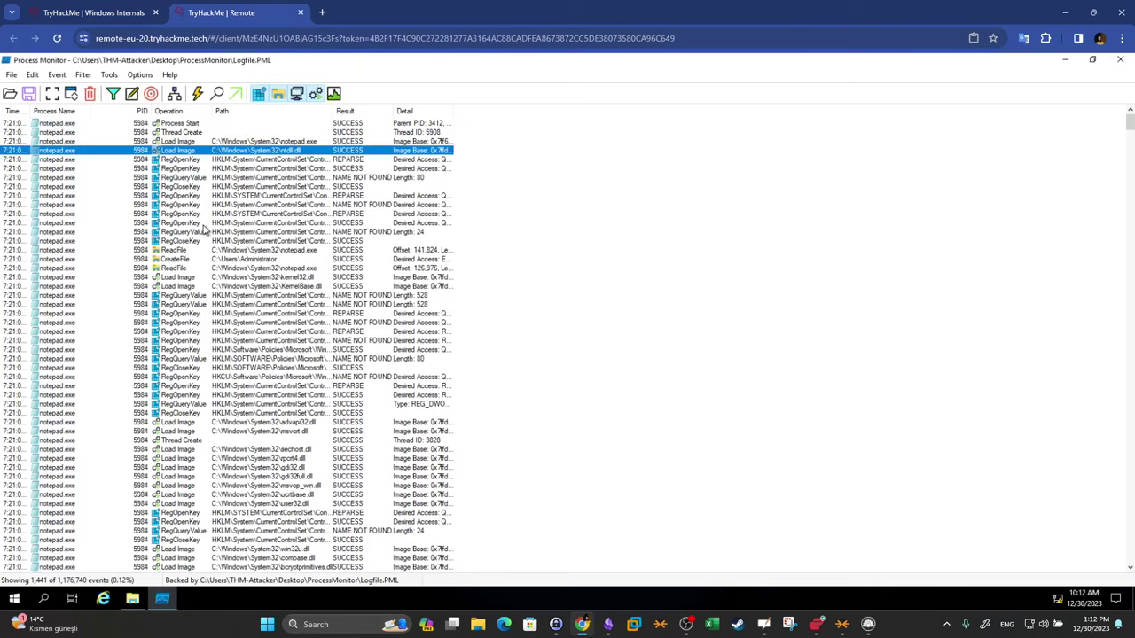
left_click(184, 142)
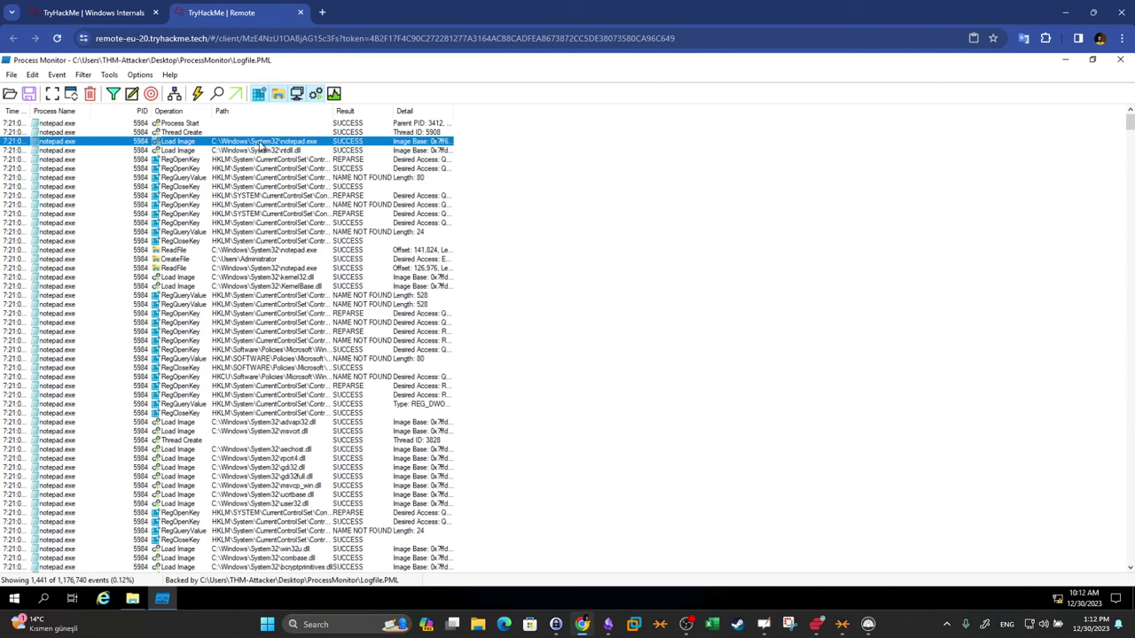
left_click_drag(503, 109, 578, 107)
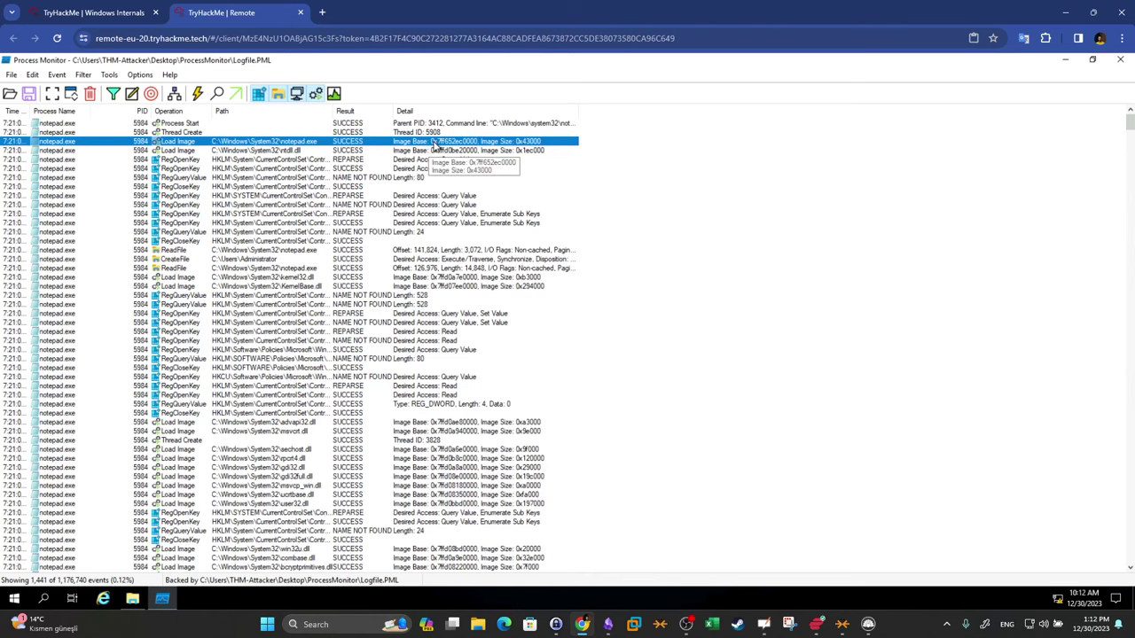
left_click(93, 12)
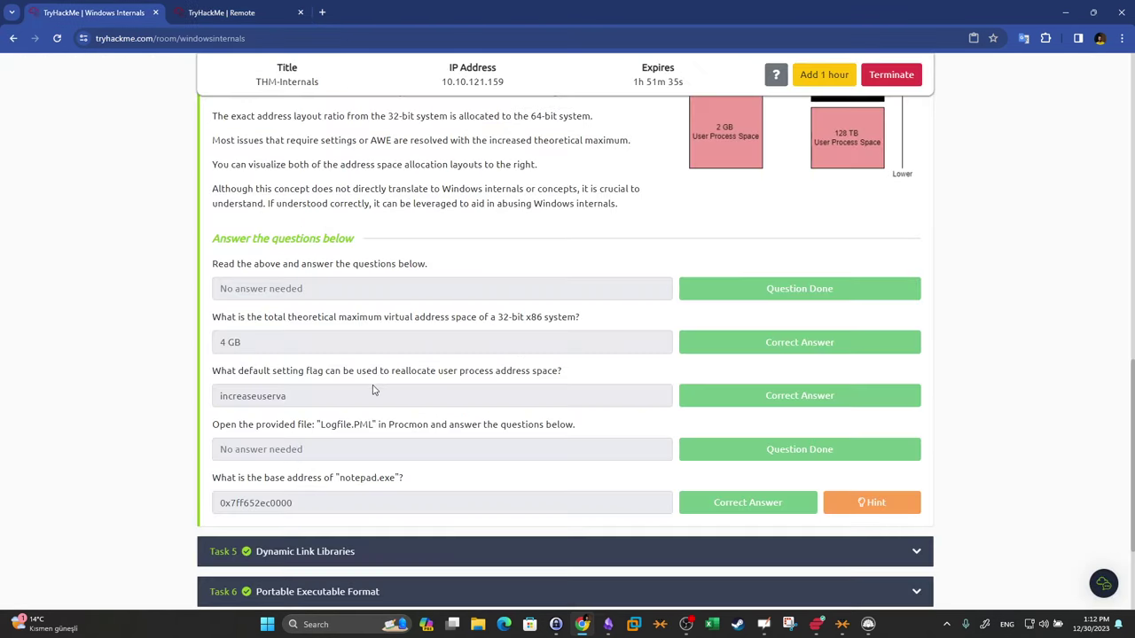
Expand Task 5 Dynamic Link Libraries and highlight the question about the base address of ntdll.dll loaded from notepad.exe
left_click(453, 557)
scroll(603, 578, "down", 10)
scroll(603, 444, "down", 7)
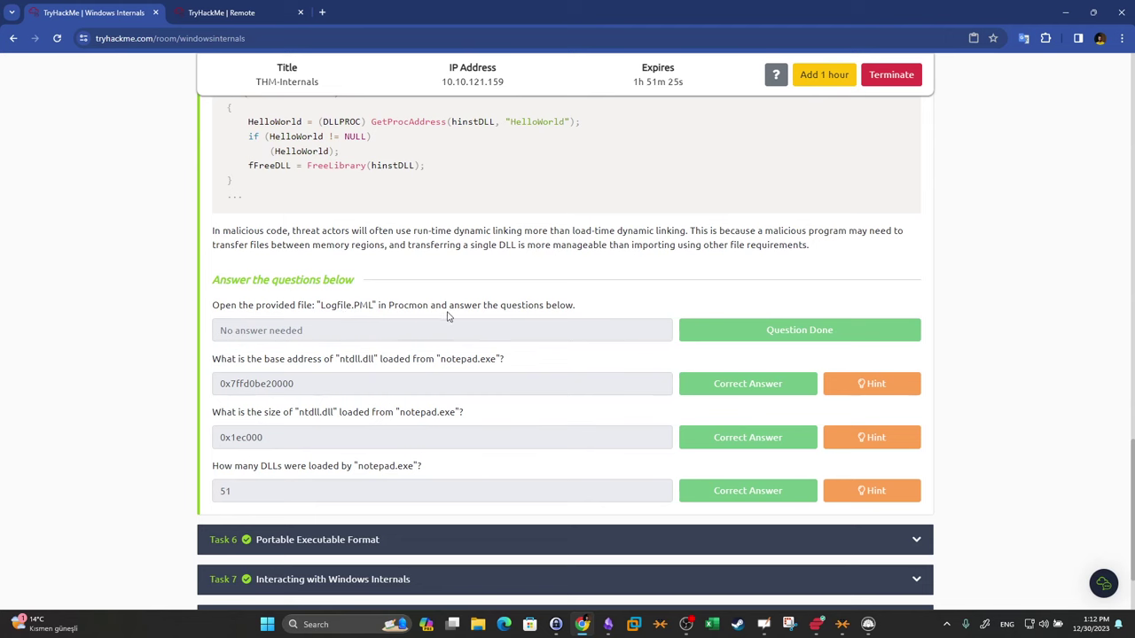
left_click_drag(264, 363, 362, 369)
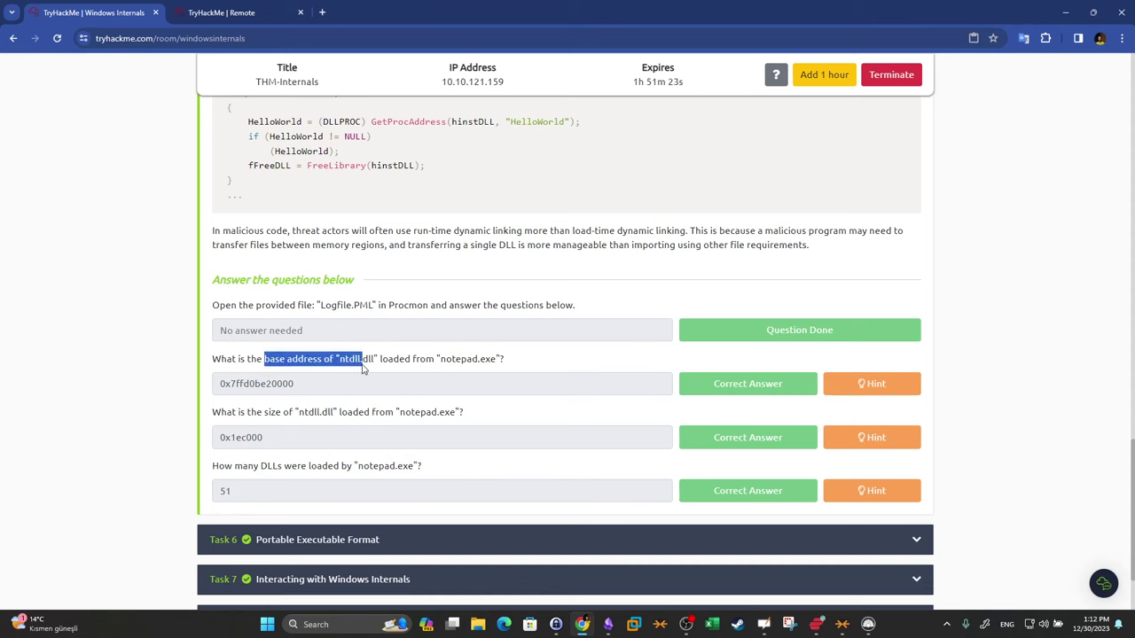
left_click(385, 373)
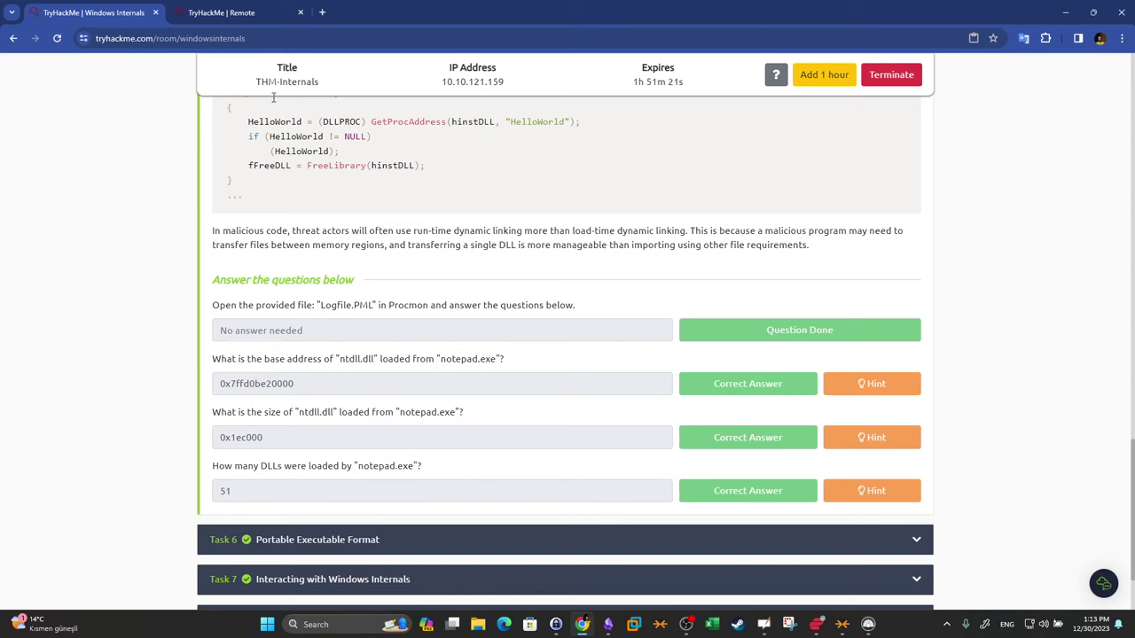
Go back to the Process Monitor log and select the kernel32.dll Load Image event
left_click(226, 11)
left_click(107, 7)
left_click(262, 15)
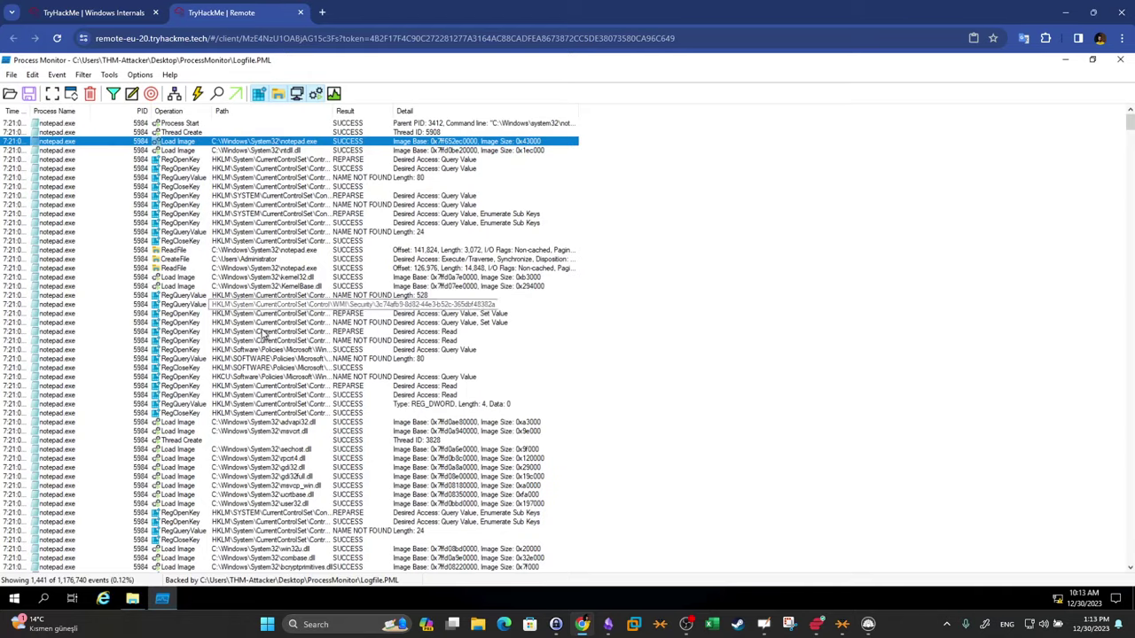
left_click(278, 279)
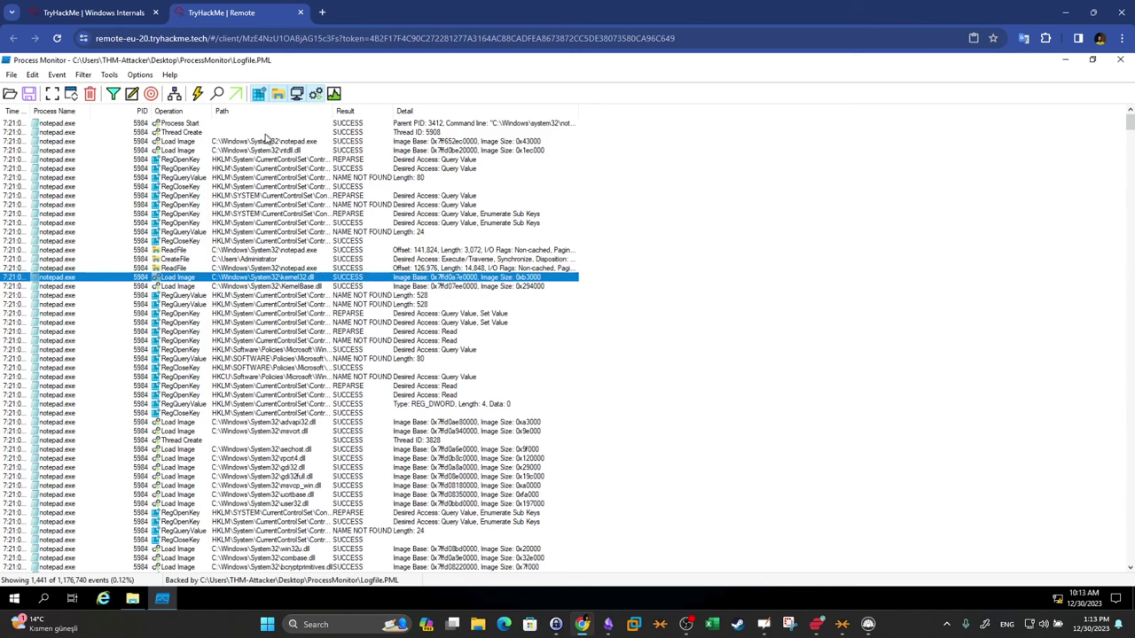
Add and apply a filter condition including events whose Path contains .dll
left_click(84, 76)
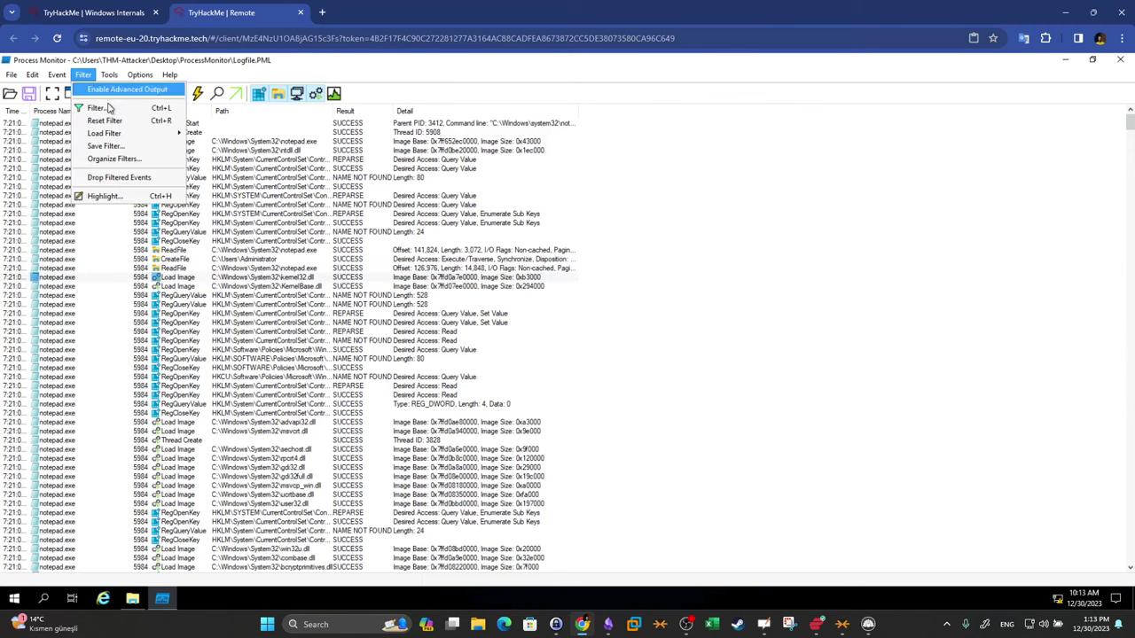
left_click(107, 108)
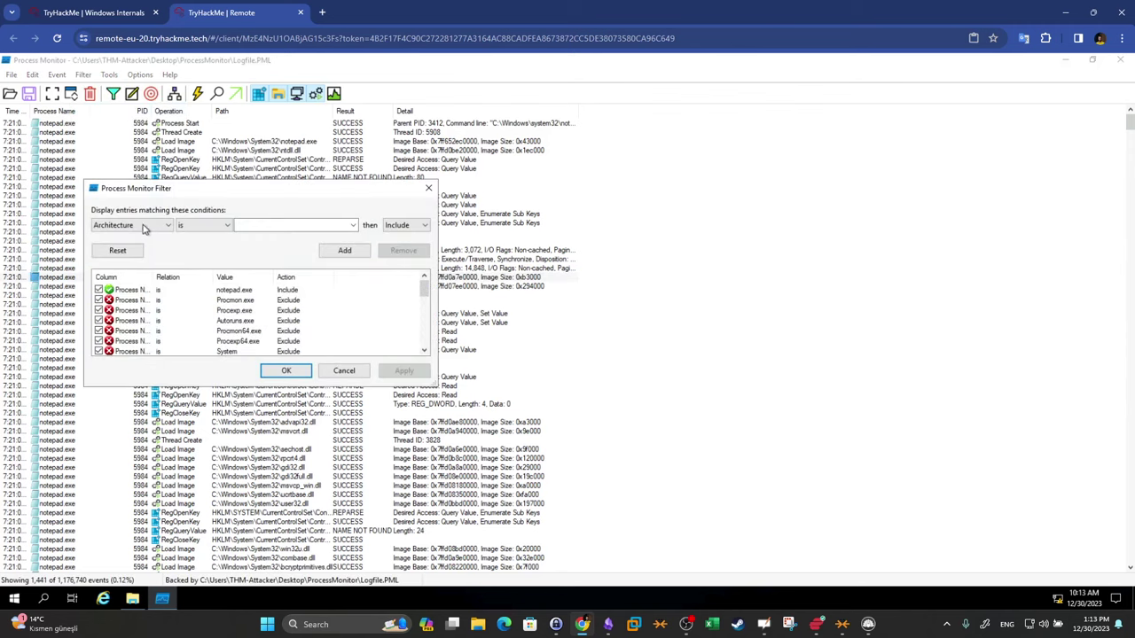
left_click(145, 227)
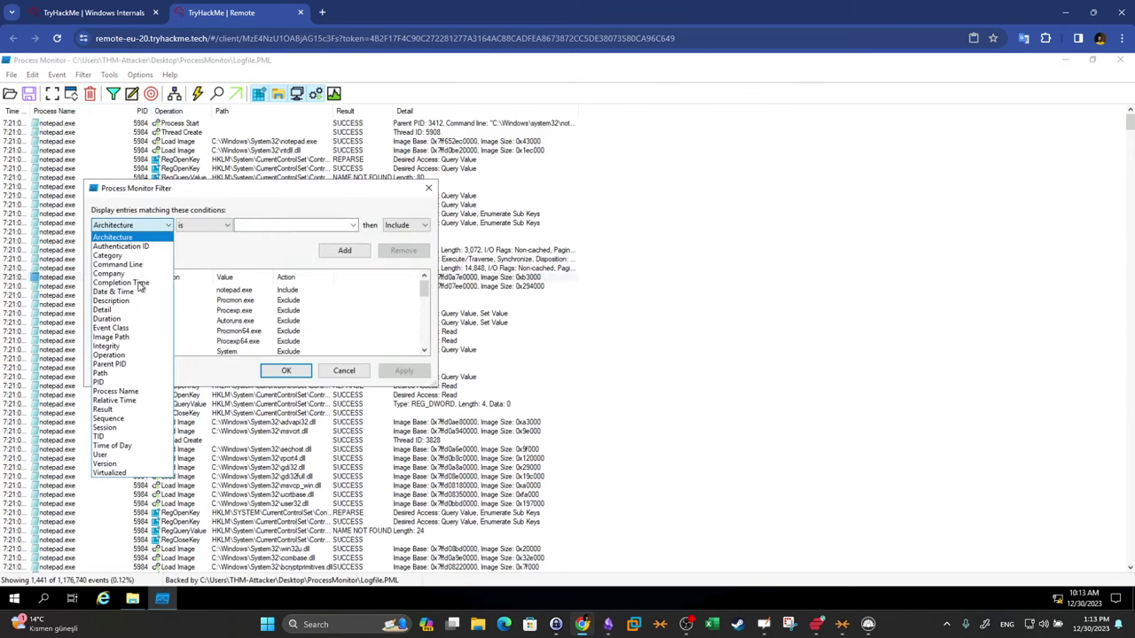
left_click(119, 375)
left_click(216, 227)
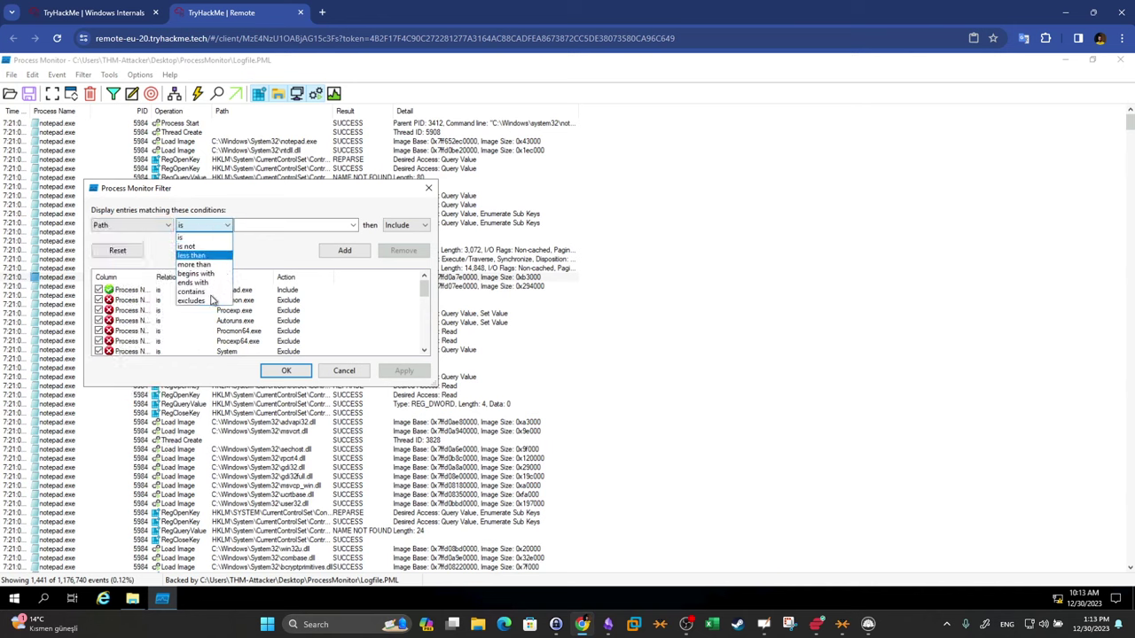
left_click(209, 293)
left_click(260, 226)
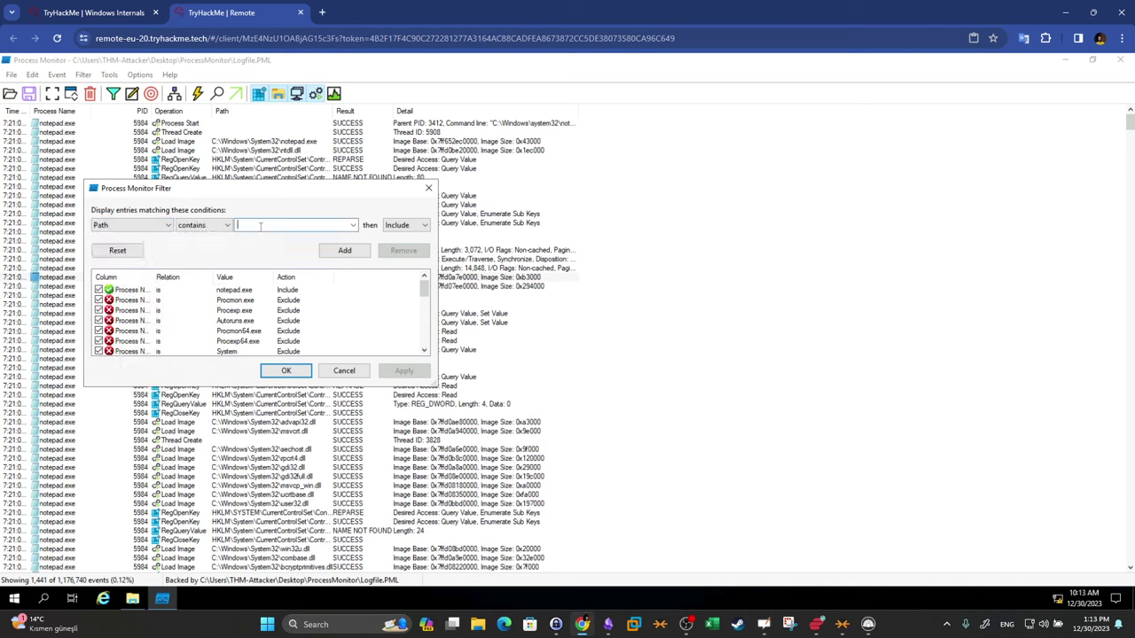
left_click(364, 250)
left_click(407, 374)
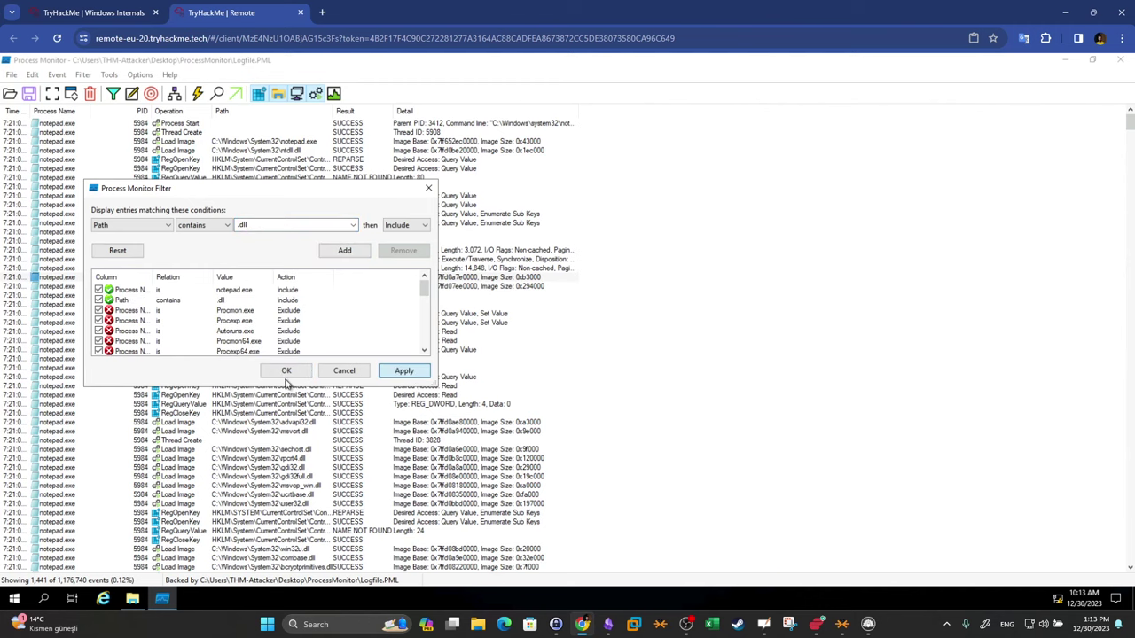
left_click(286, 372)
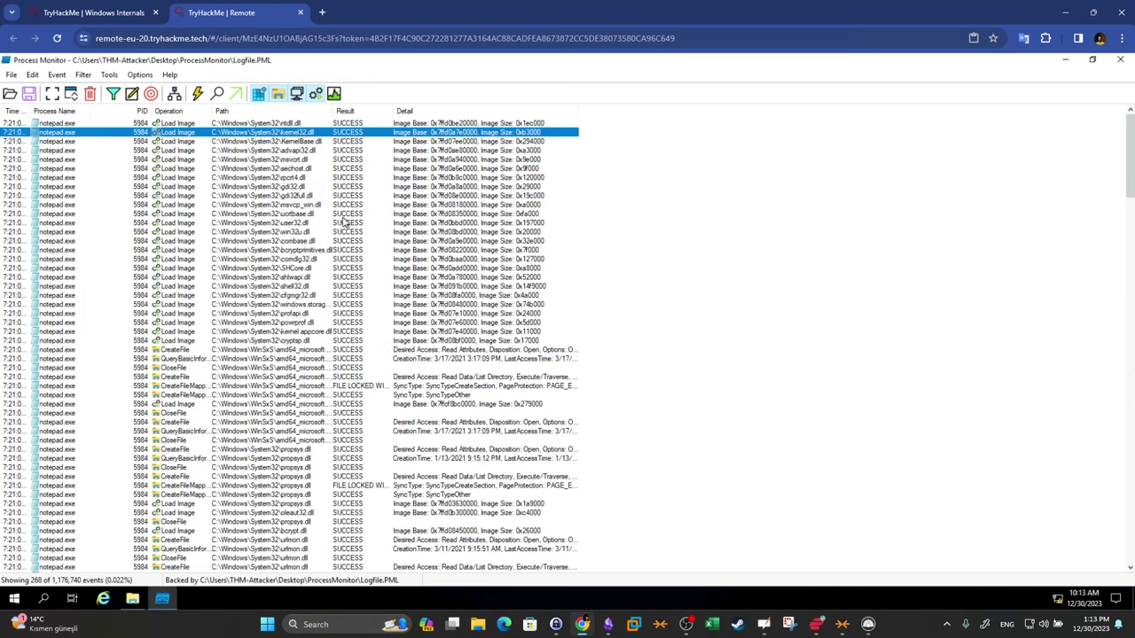
Widen the Path column, inspect the ntdll.dll Load Image event's image base and size, and return to the room's Task 5 questions
left_click_drag(363, 107, 406, 107)
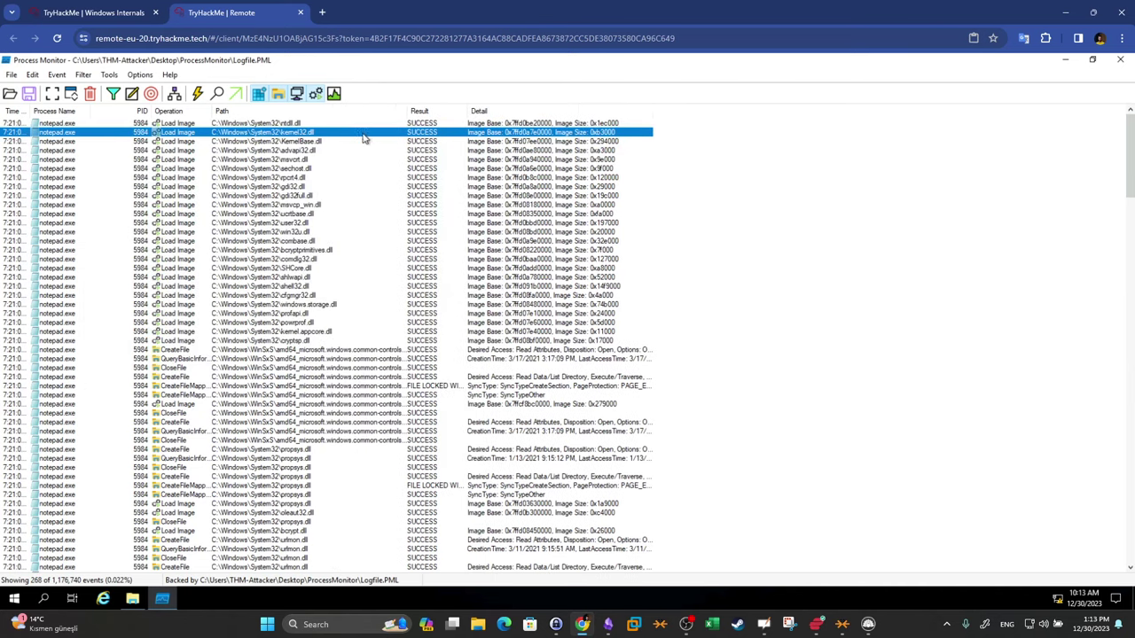
left_click(268, 126)
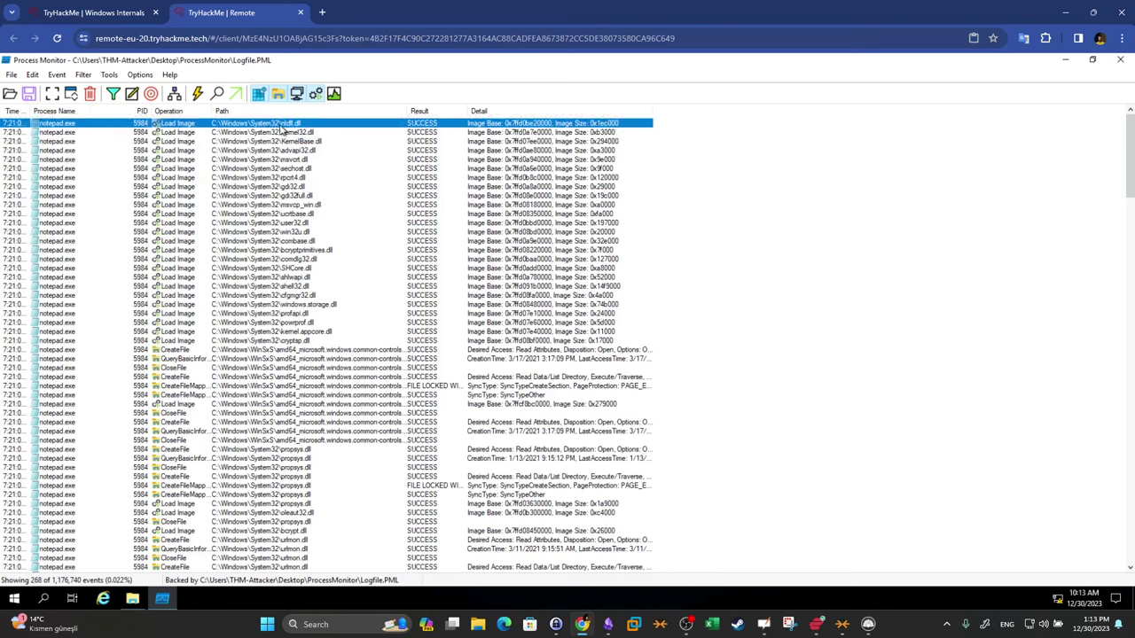
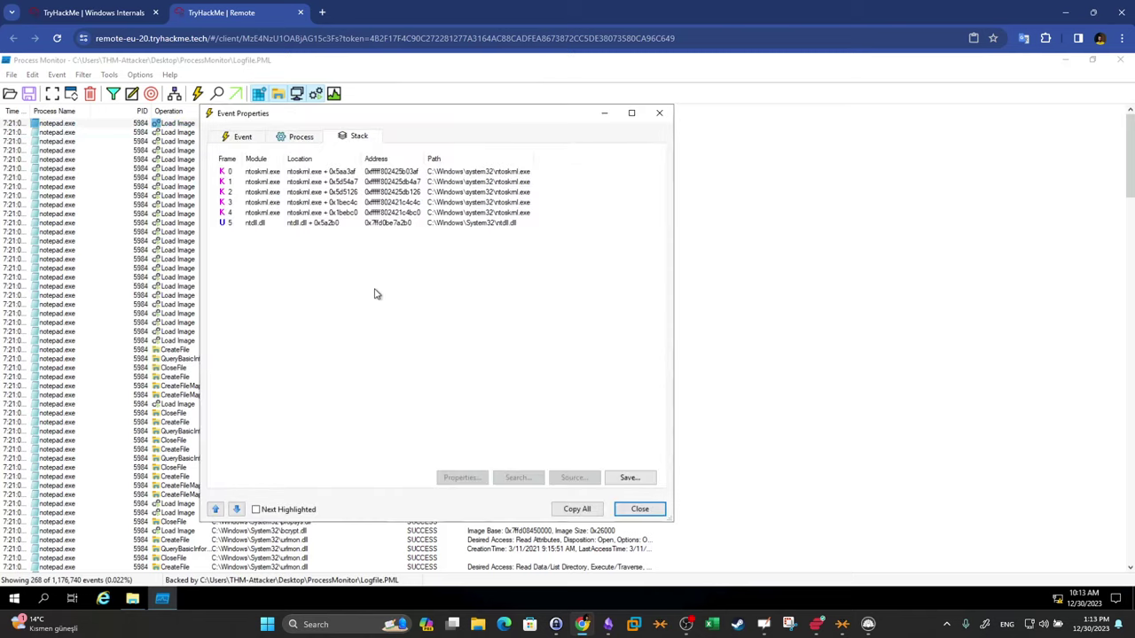
key("ctrl+Tab")
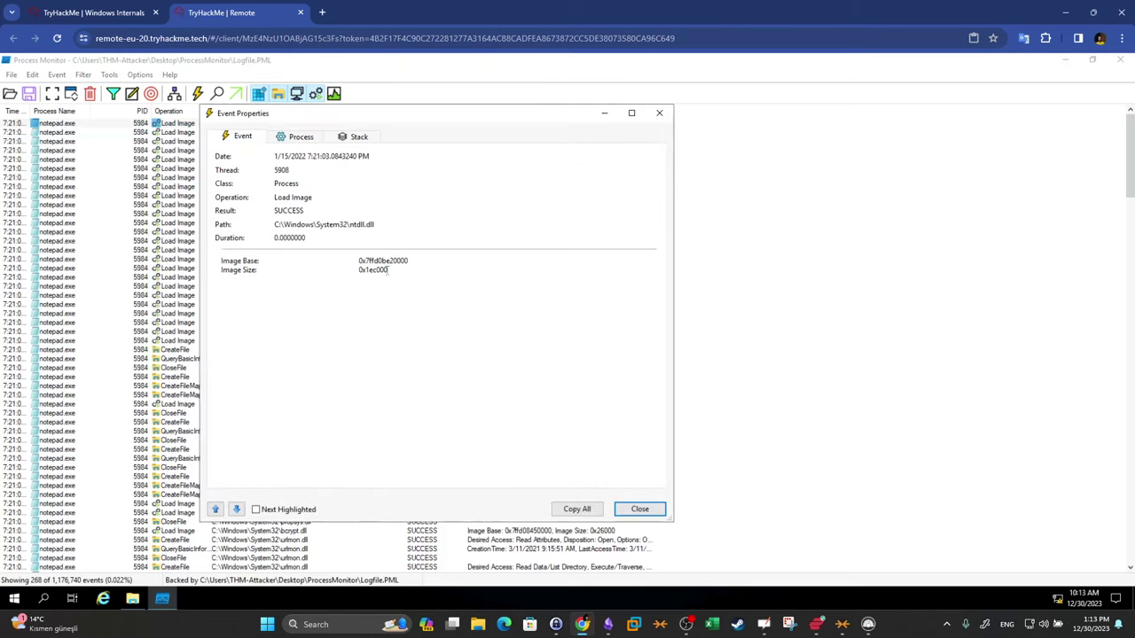
left_click_drag(318, 277, 231, 262)
left_click(100, 13)
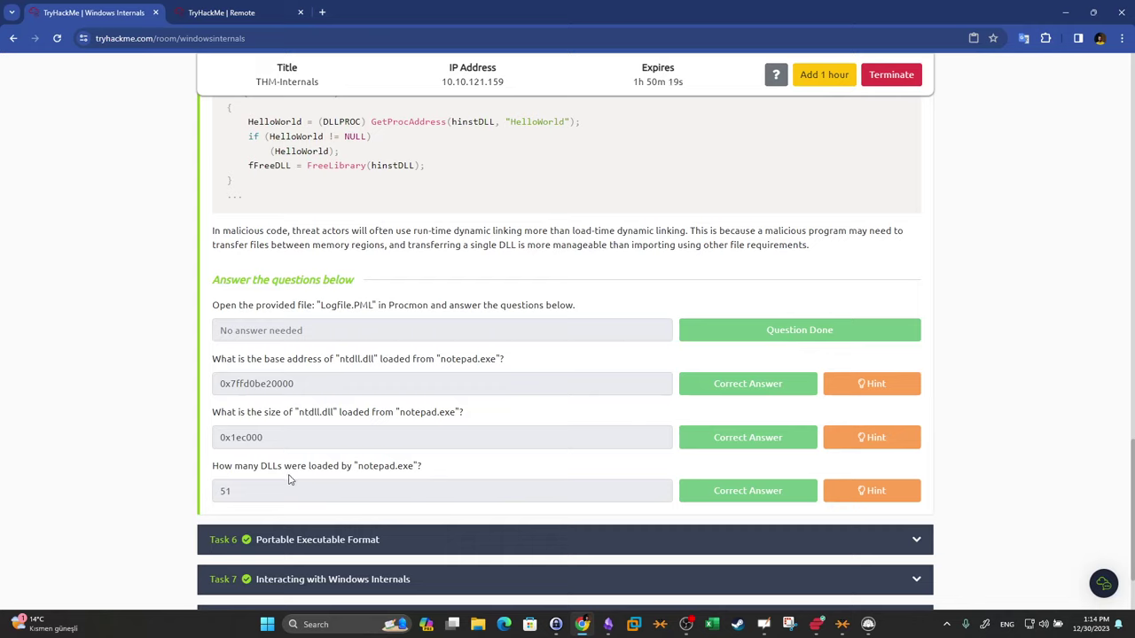
Close the ntdll.dll event properties and look through the filtered .dll events for the types of operations listed
left_click(221, 12)
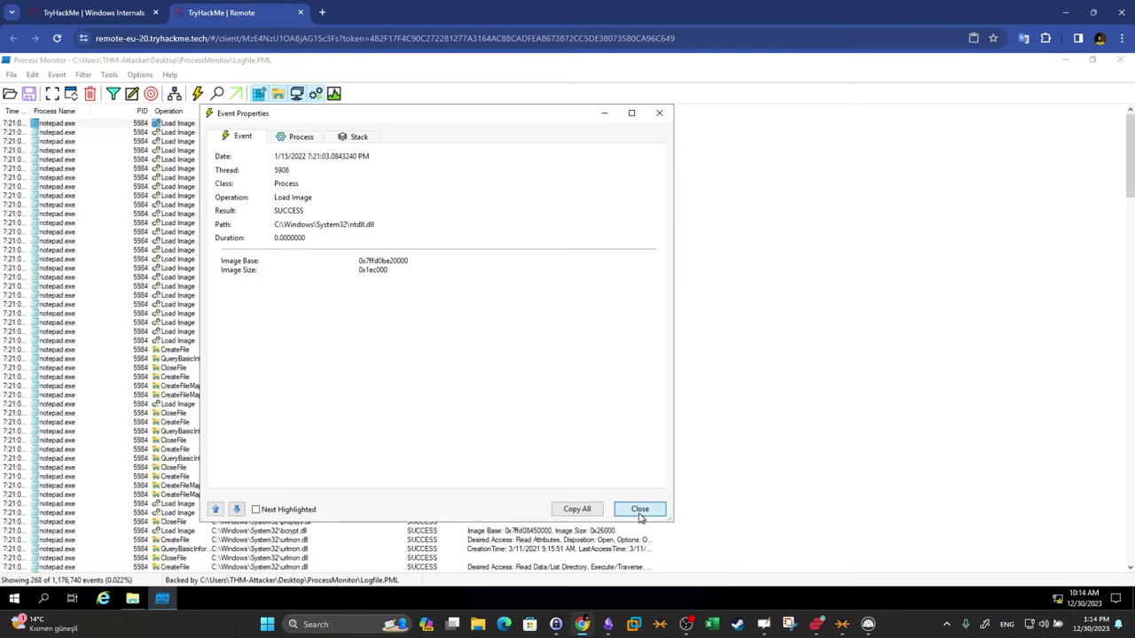
left_click(639, 510)
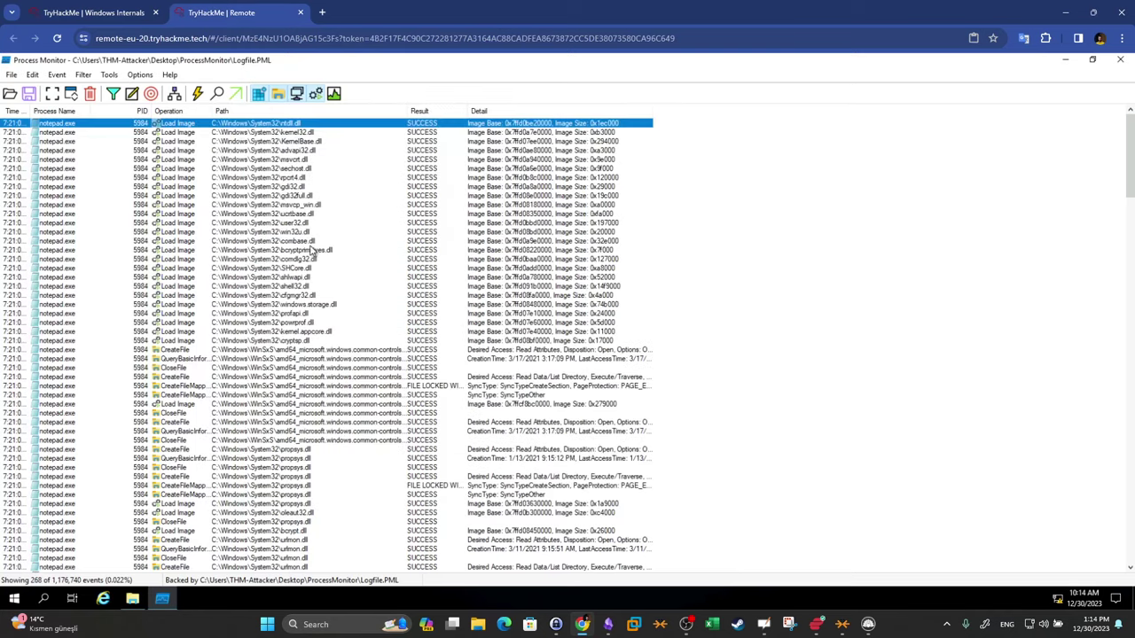
scroll(312, 257, "down", 6)
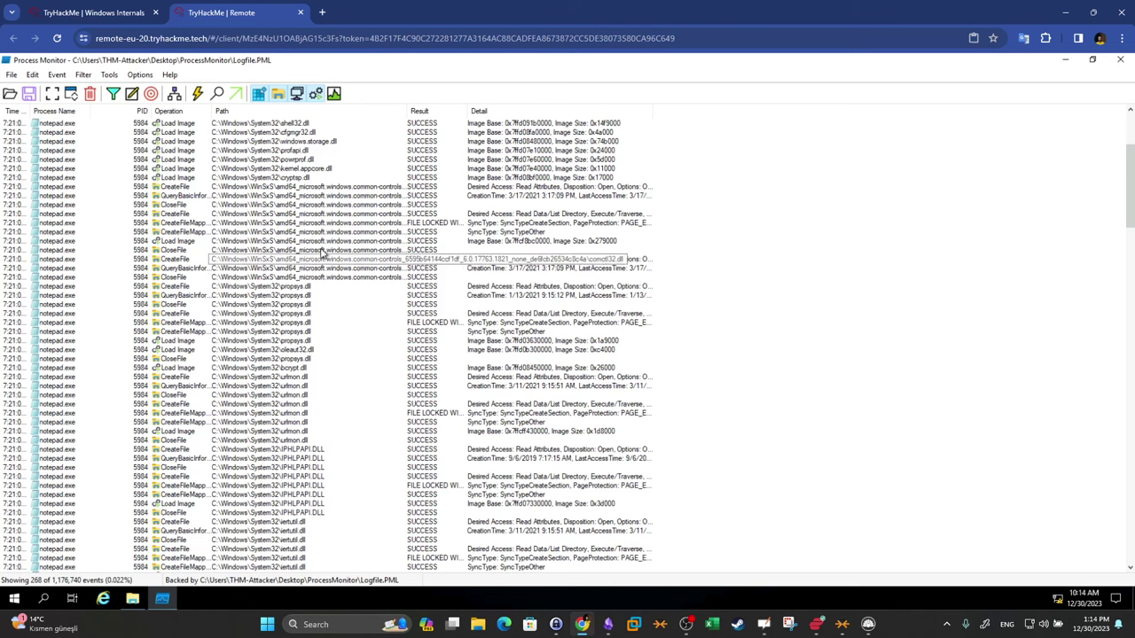
scroll(323, 255, "up", 4)
scroll(323, 255, "up", 2)
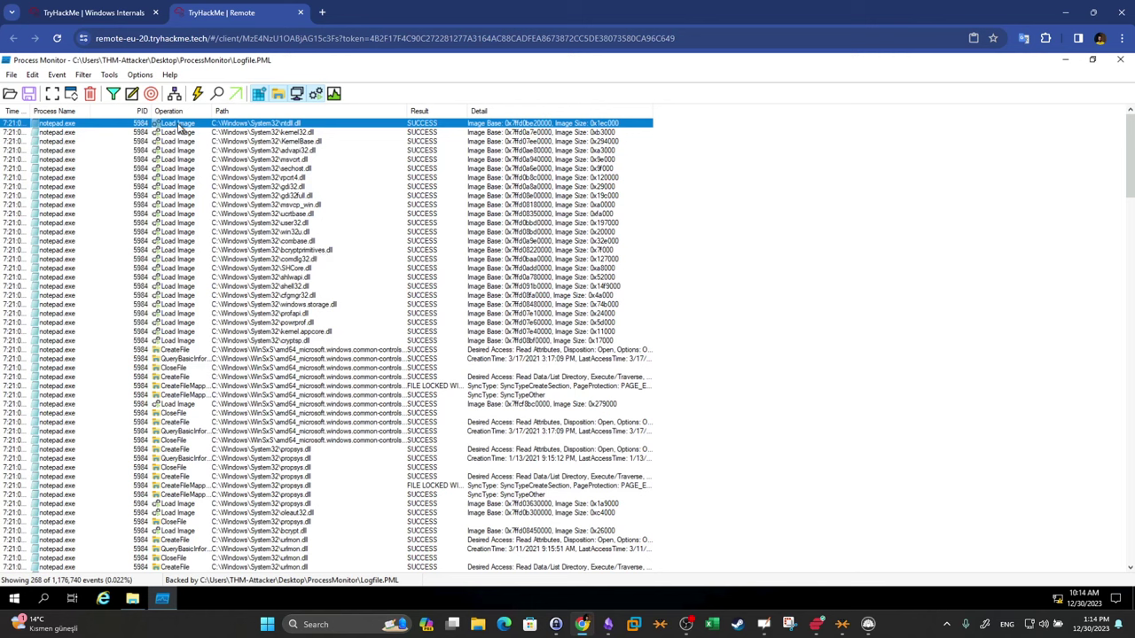
Remove the filter condition including events whose Path contains .dll
left_click(104, 76)
mouse_move(84, 75)
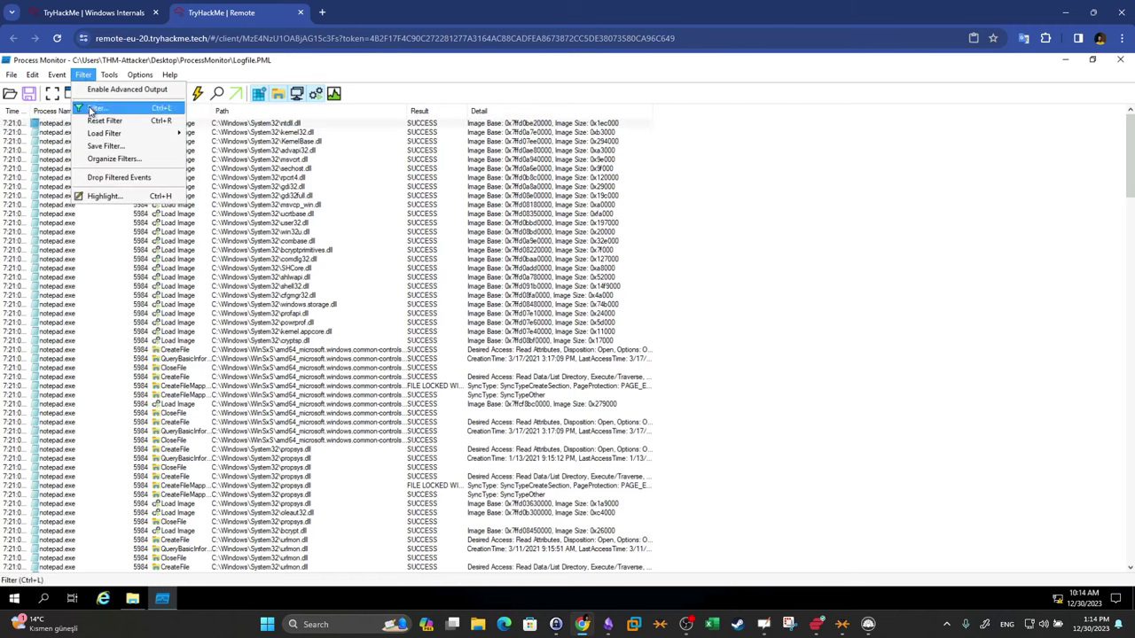
left_click(92, 110)
left_click(127, 302)
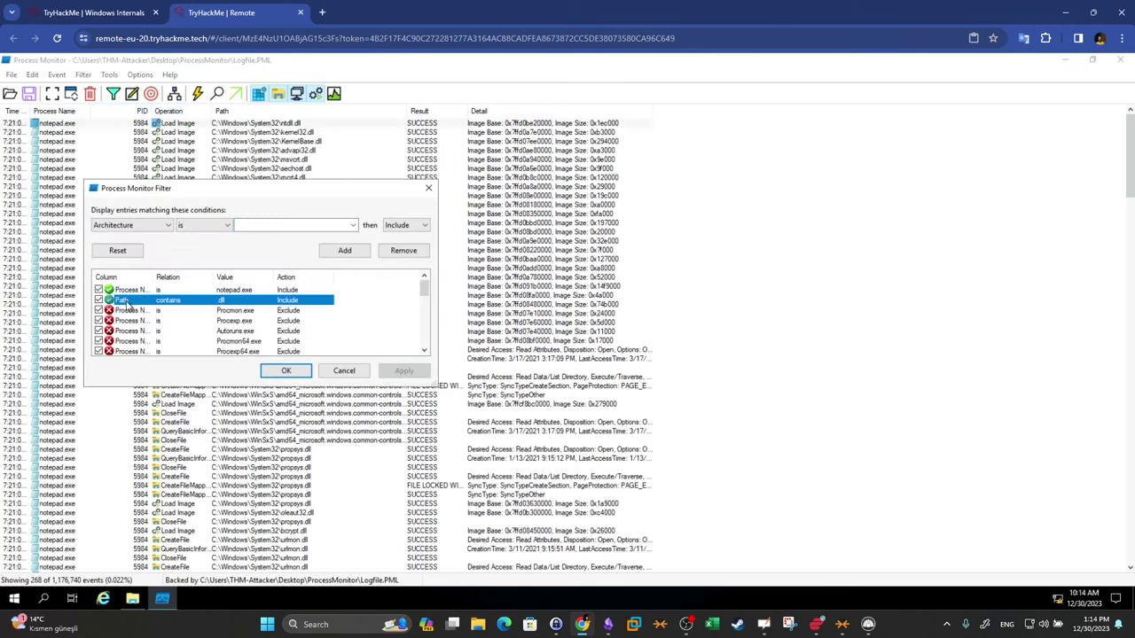
left_click(397, 254)
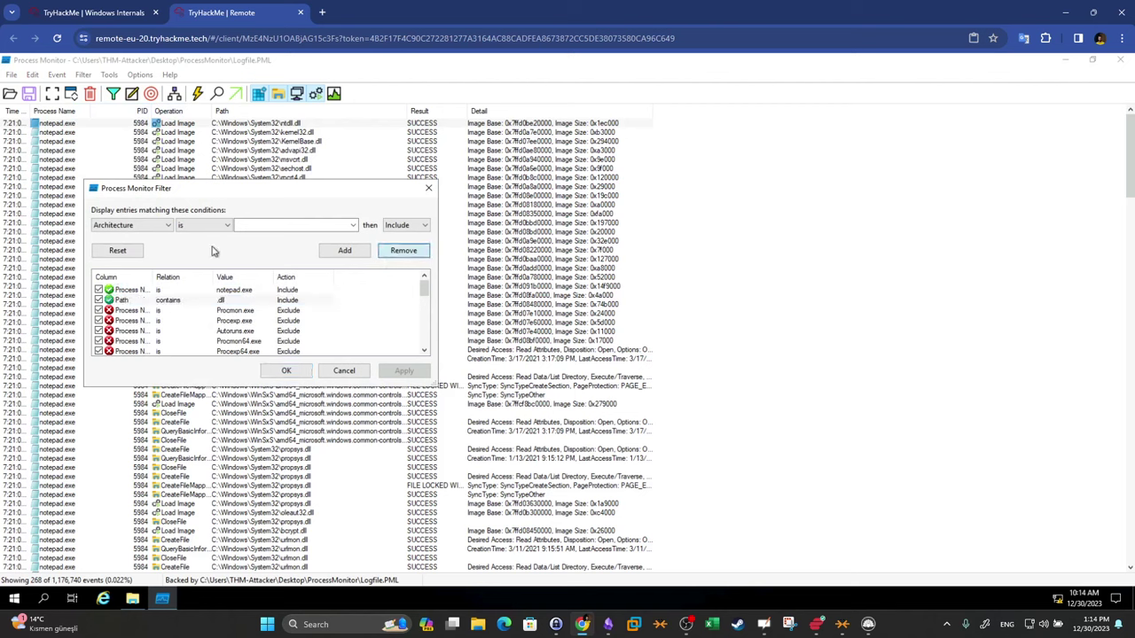
Add and apply a filter condition including events whose Operation is Load Image, and look through the filtered events
left_click(155, 229)
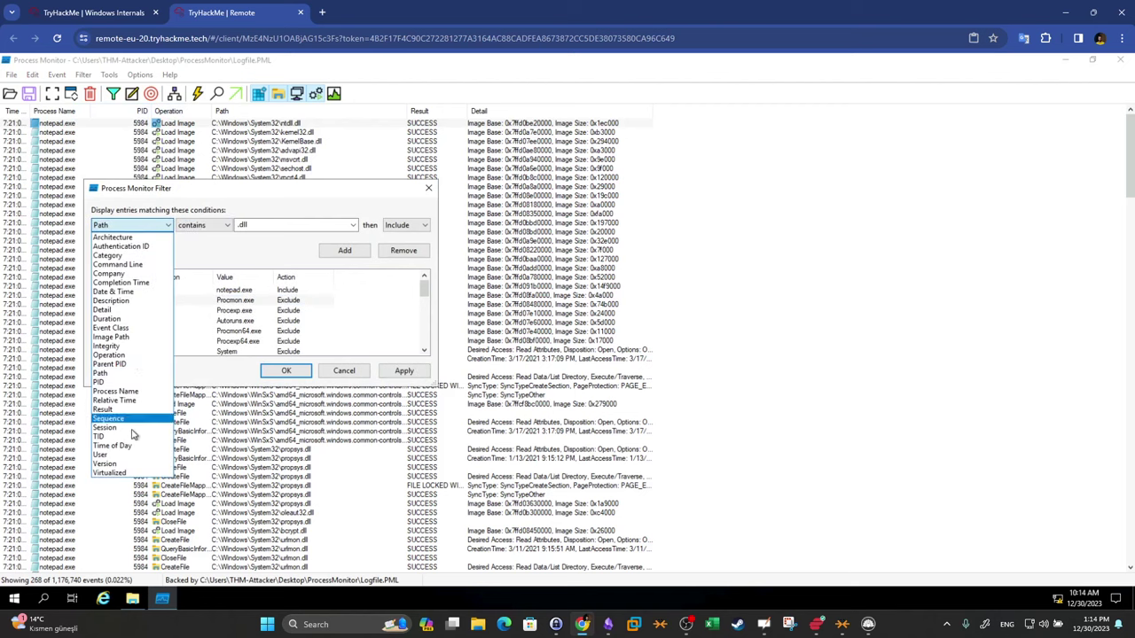
left_click(109, 354)
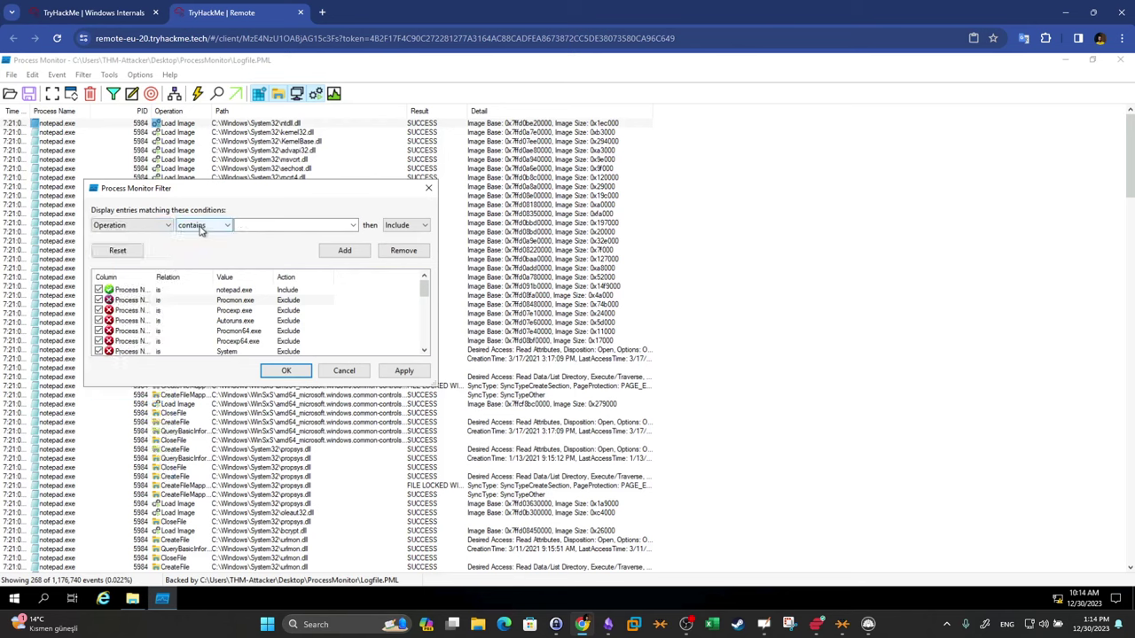
left_click(217, 227)
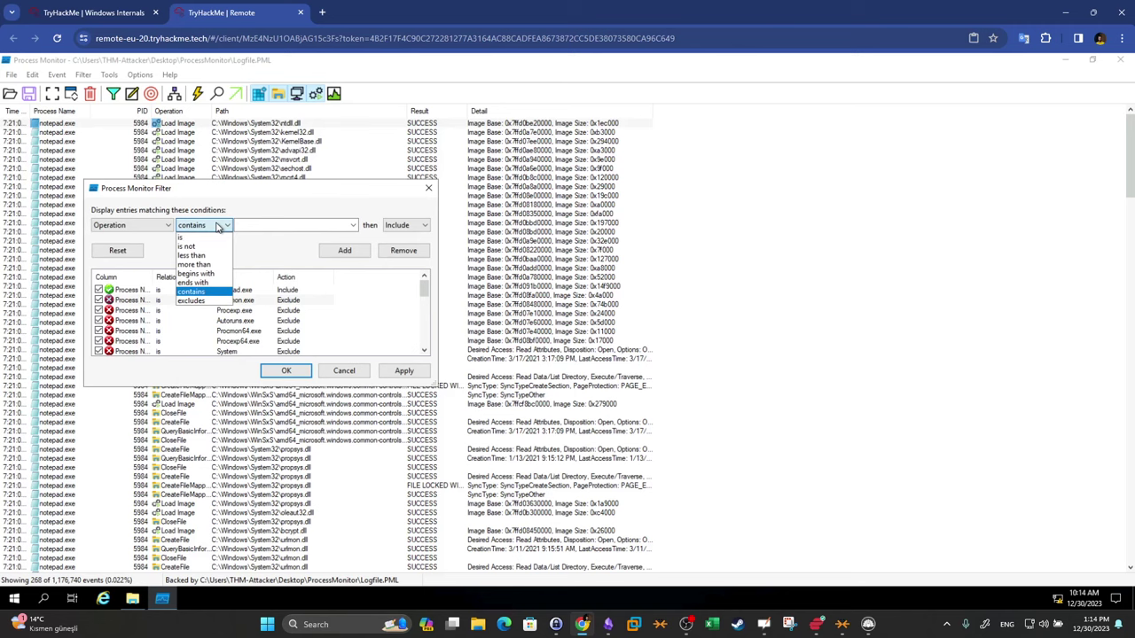
left_click(209, 235)
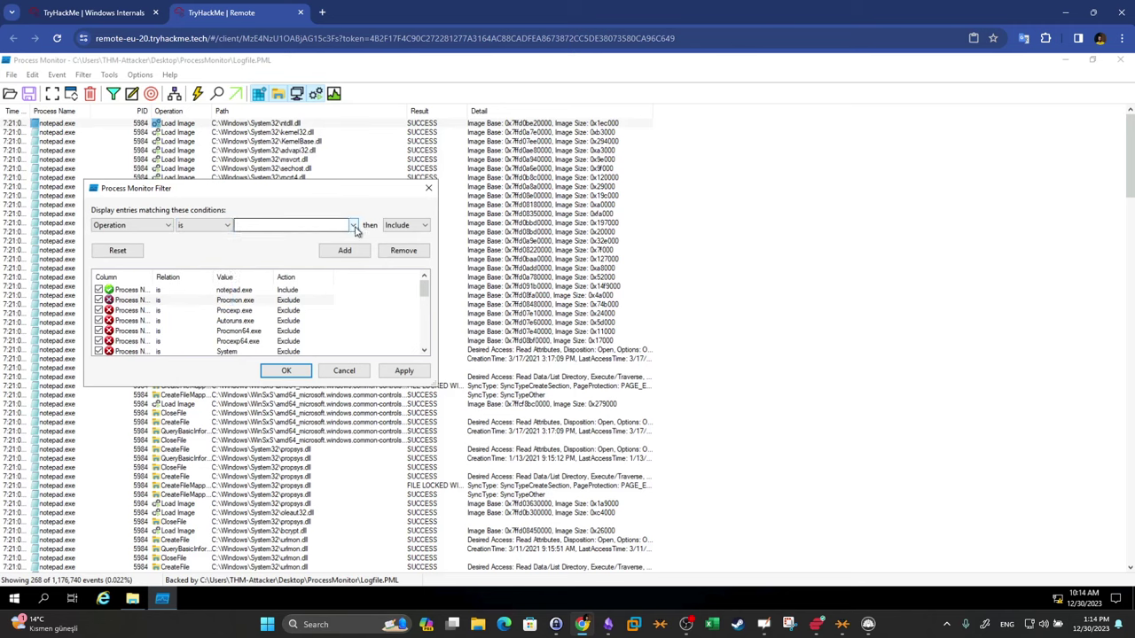
left_click(352, 227)
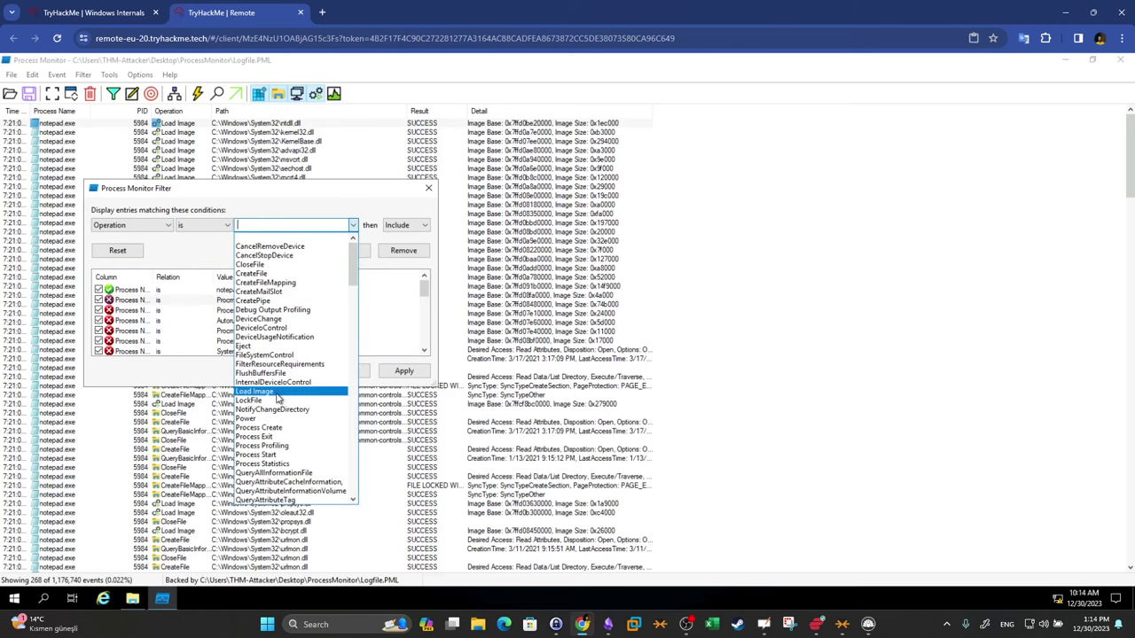
left_click(275, 392)
left_click(285, 371)
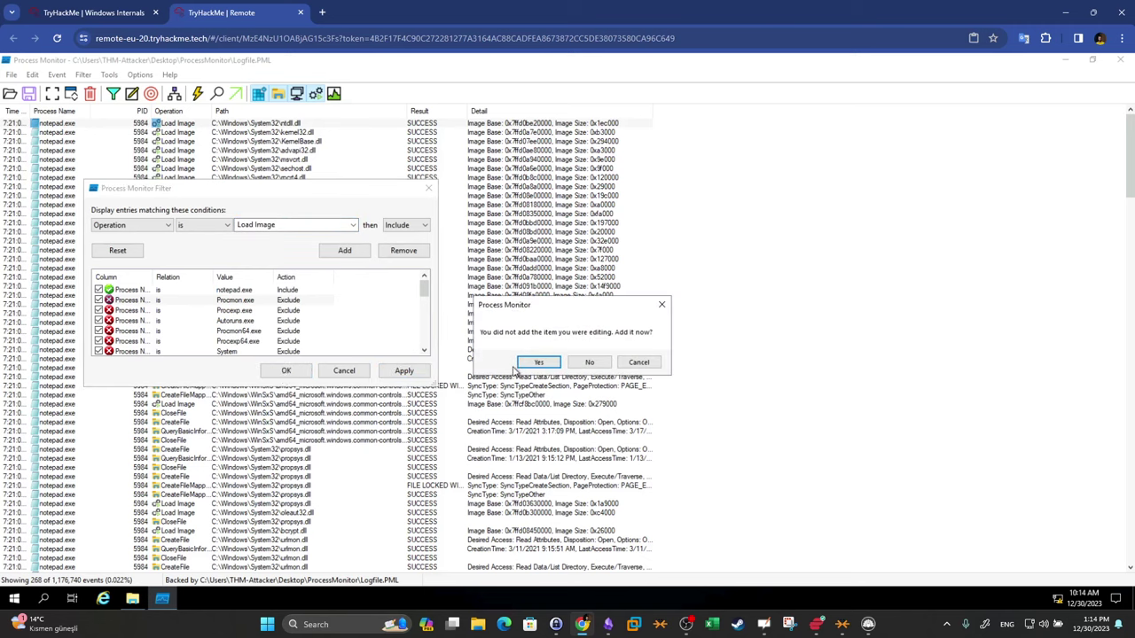
key("Return")
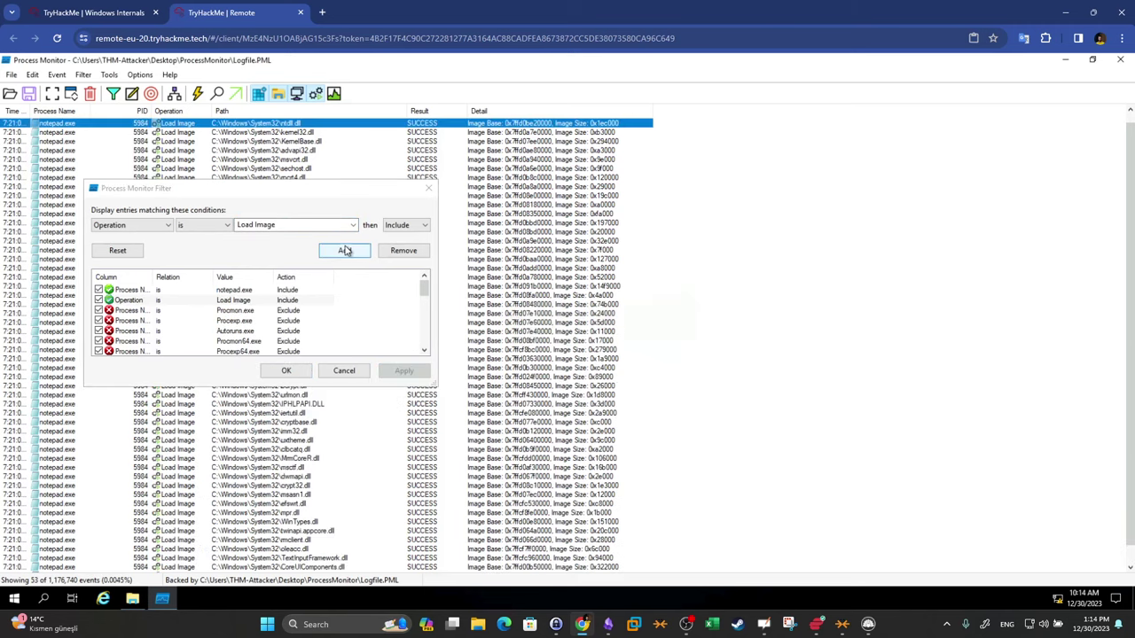
left_click(285, 371)
scroll(422, 181, "down", 1)
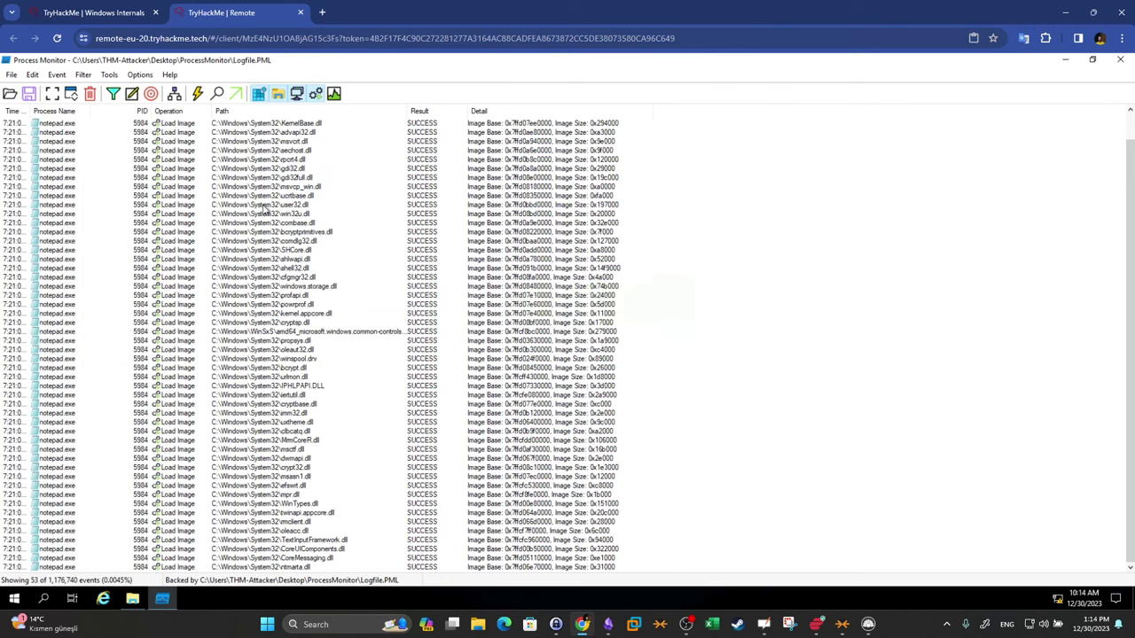
scroll(315, 170, "up", 1)
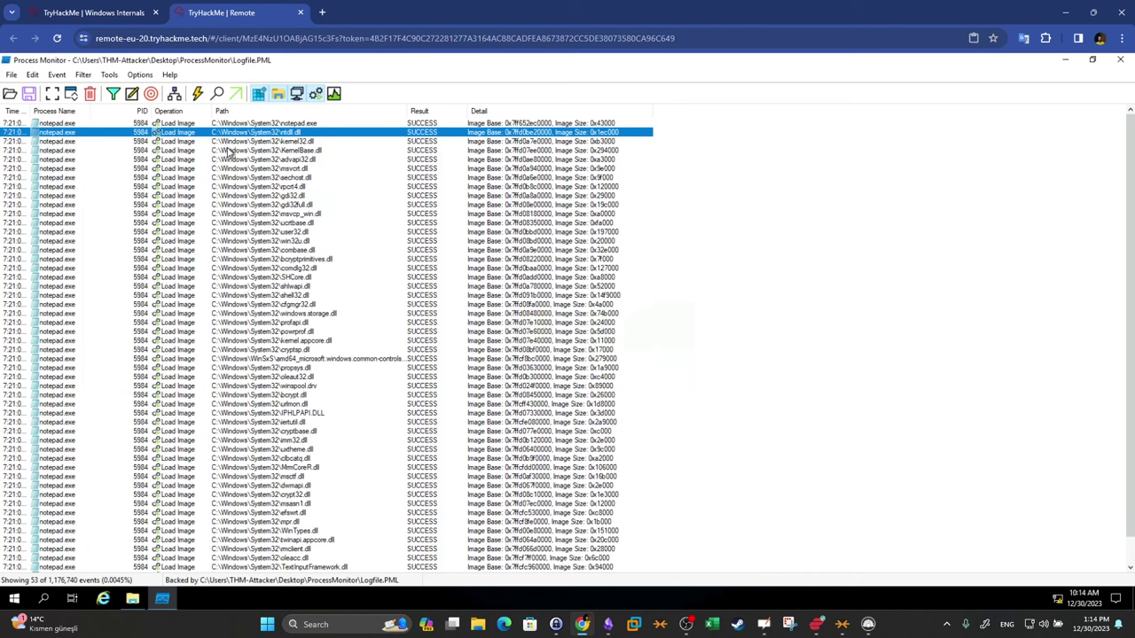
Add and apply a second filter condition including only Load Image events whose Path contains .dll
left_click(108, 75)
mouse_move(83, 77)
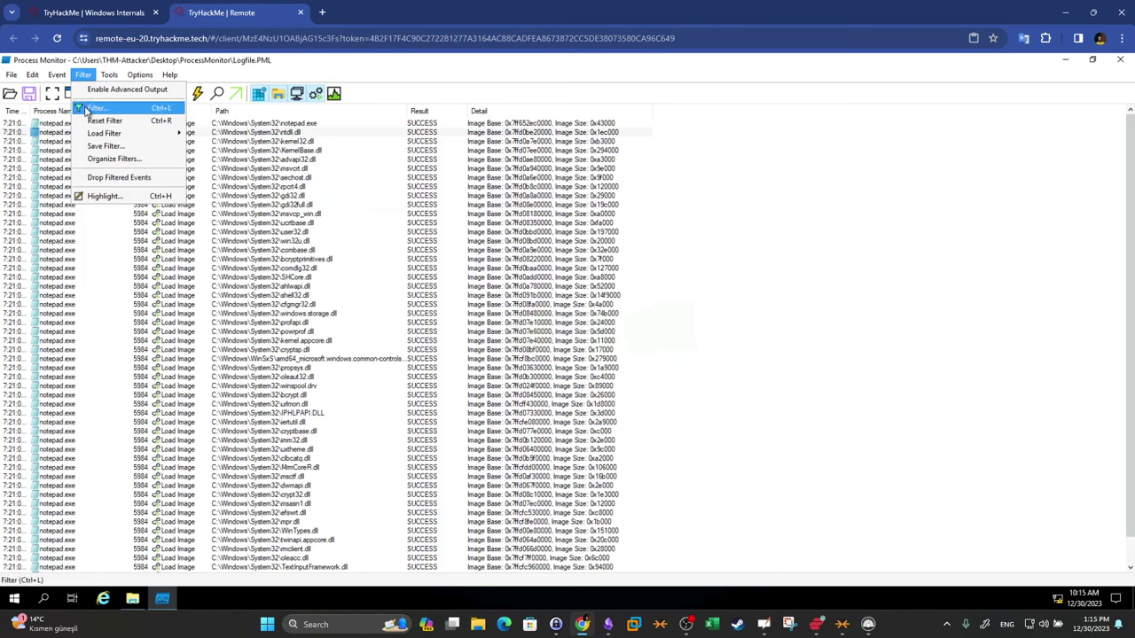
left_click(96, 108)
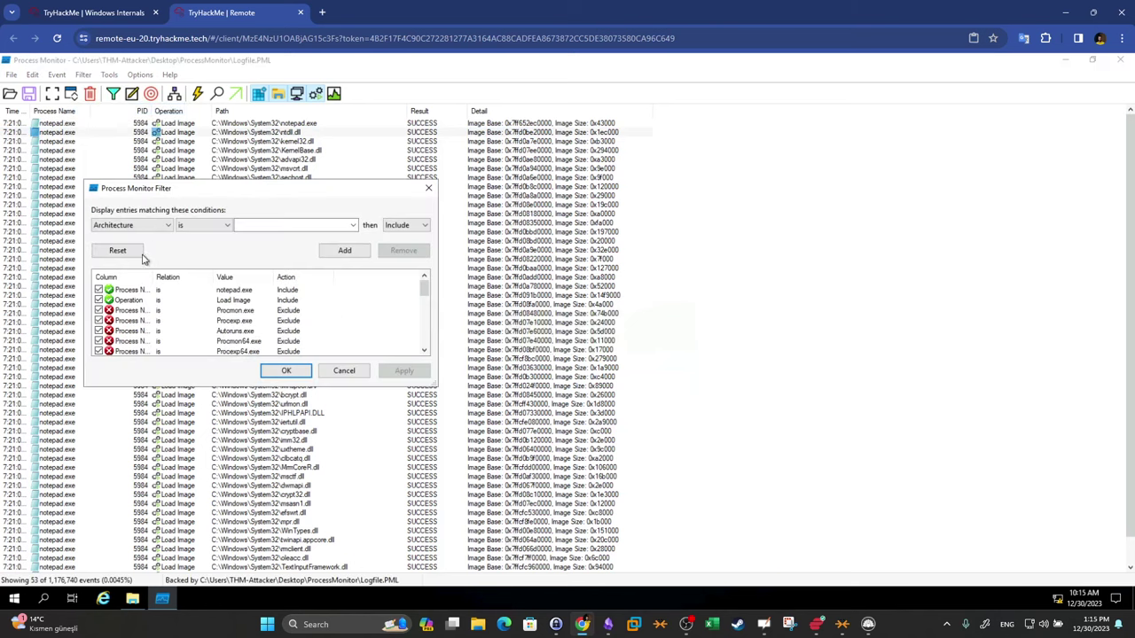
left_click(141, 227)
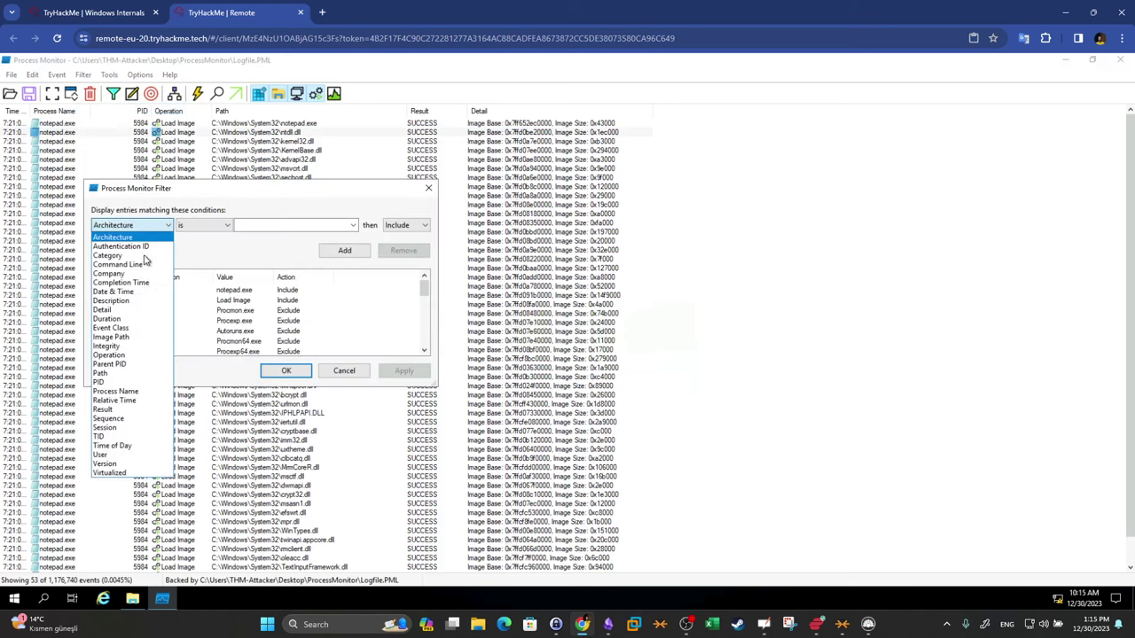
left_click(111, 377)
left_click(222, 227)
left_click(220, 229)
left_click(220, 229)
left_click(206, 294)
left_click(259, 227)
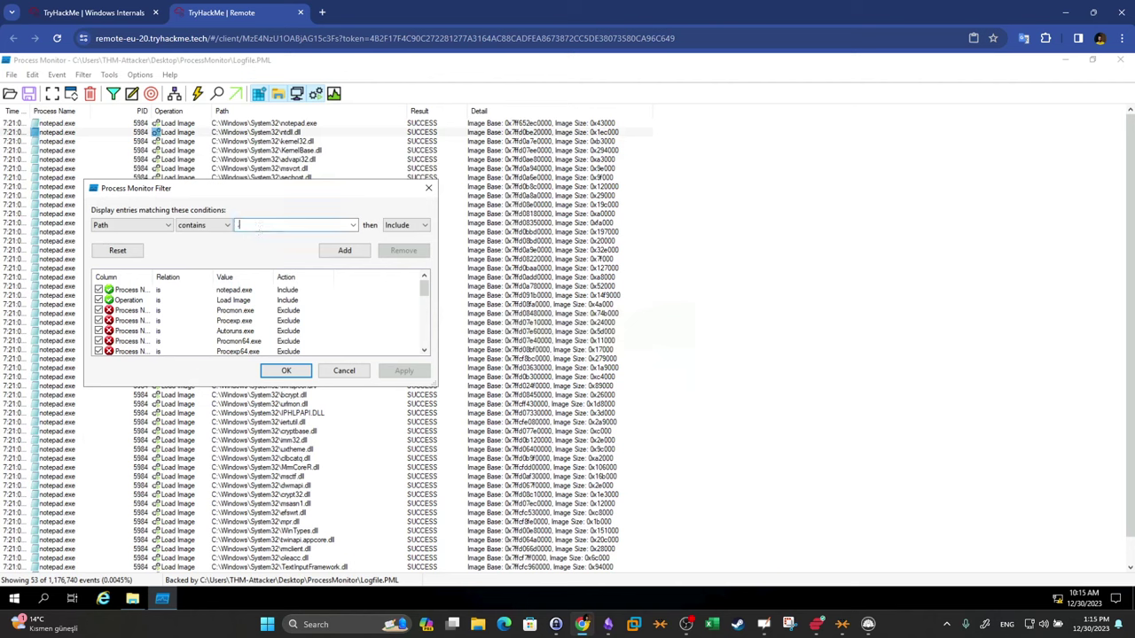
left_click(341, 252)
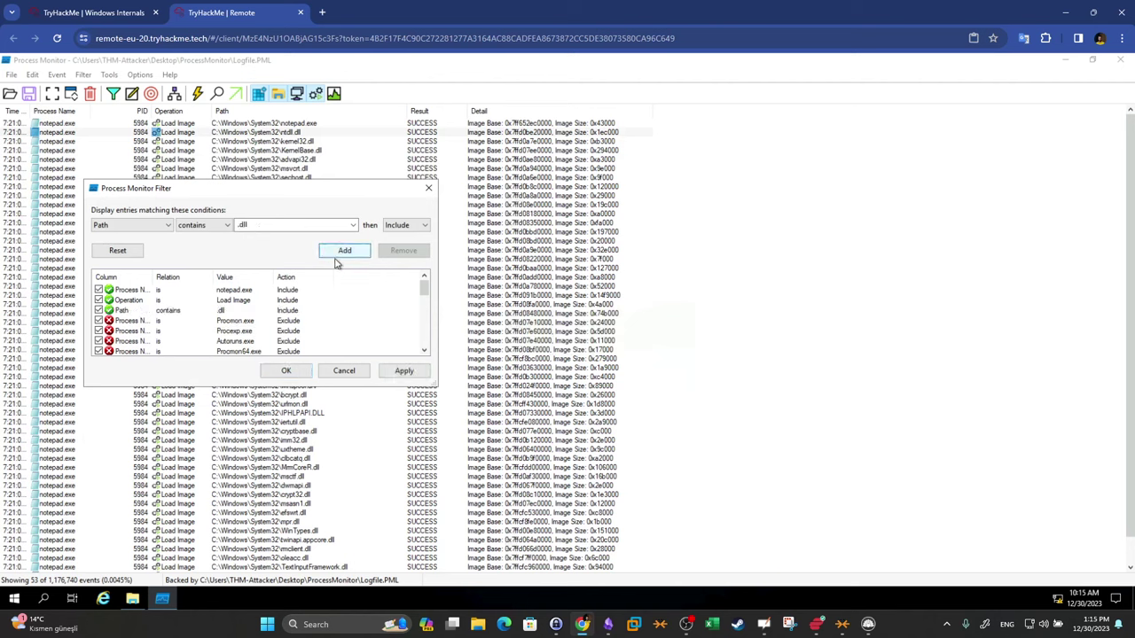
left_click(294, 373)
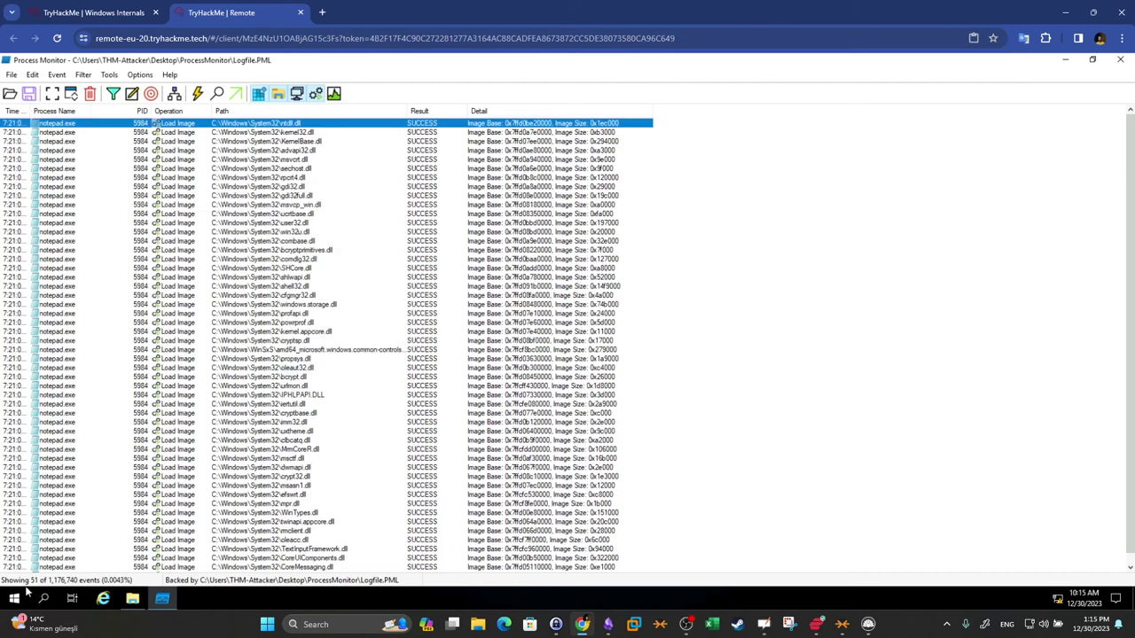
Check the room's answer for how many DLLs notepad.exe loaded, and expand Task 6, Portable Executable Format, to its questions
left_click(98, 12)
double_click(249, 498)
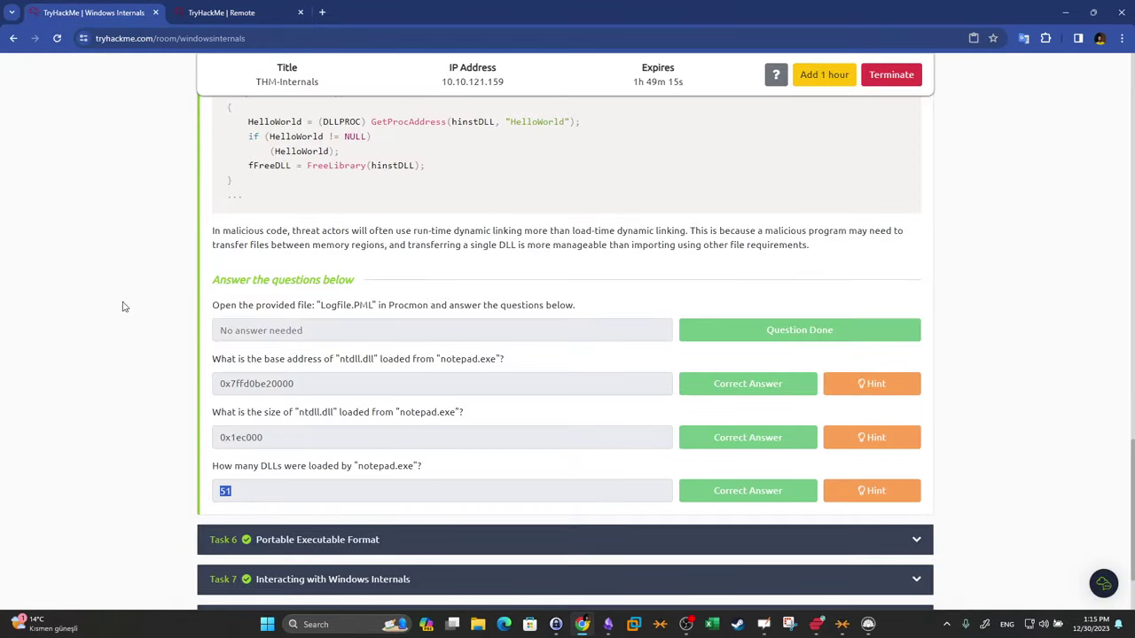
scroll(122, 305, "down", 2)
left_click(405, 425)
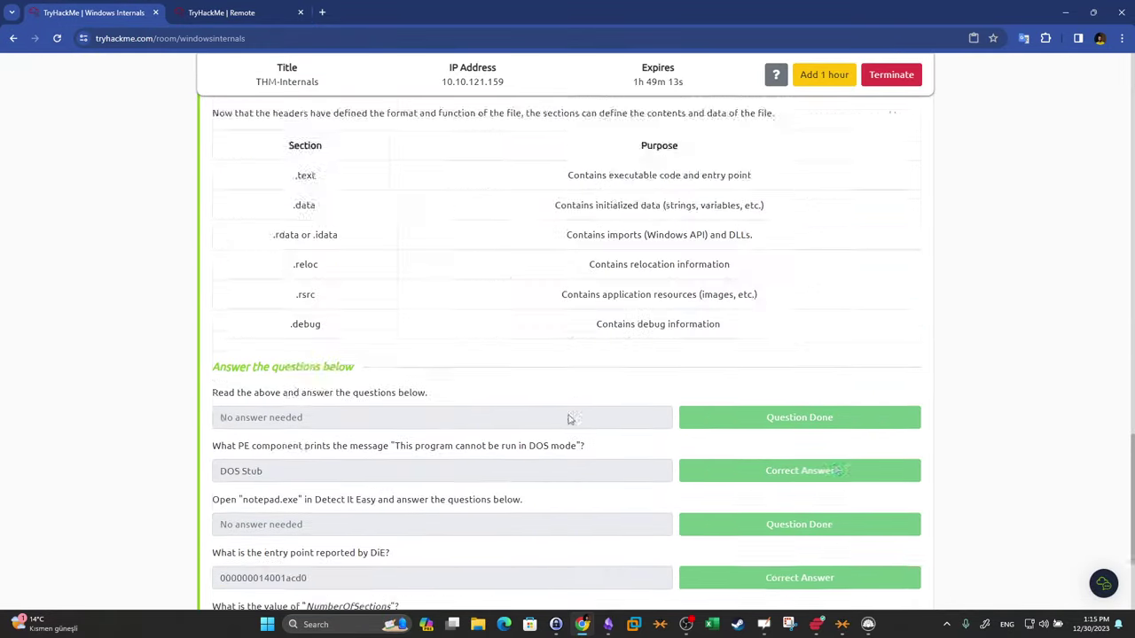
scroll(570, 420, "down", 1)
scroll(1129, 476, "down", 1)
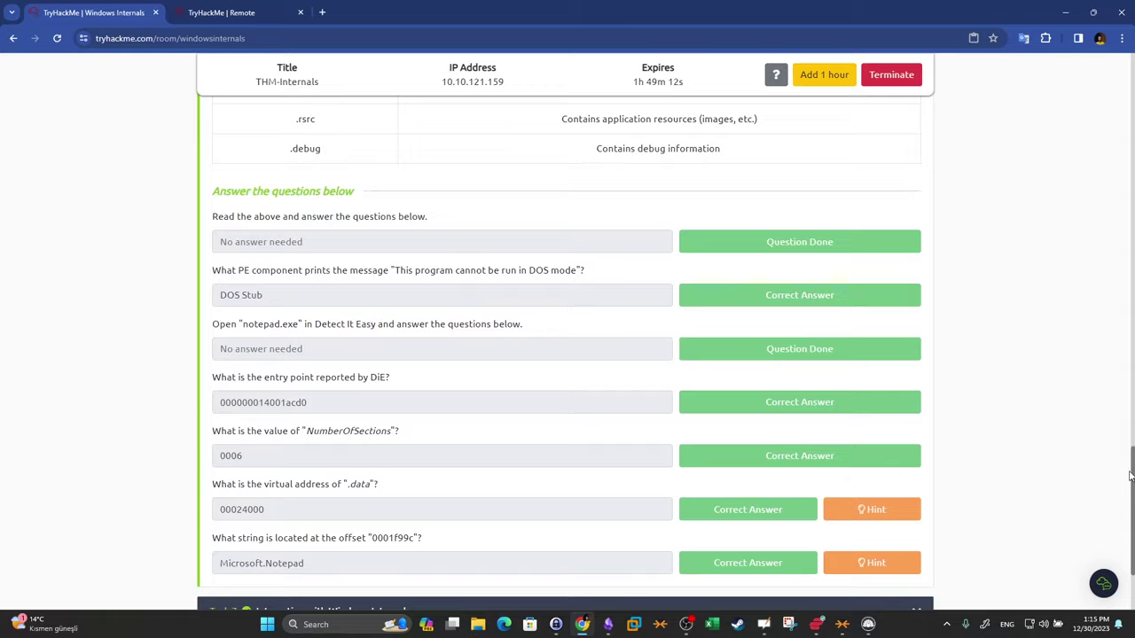
Close Process Monitor and its folder on the remote machine, and launch die from the die_win64_portable_3.03 desktop folder
left_click(228, 12)
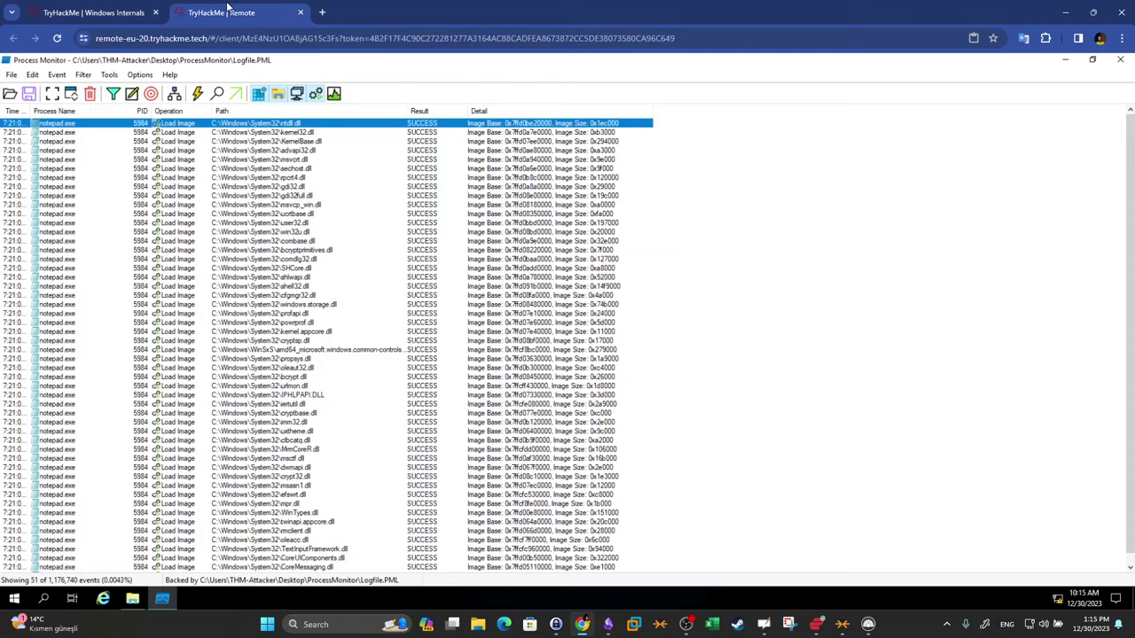
left_click(1120, 63)
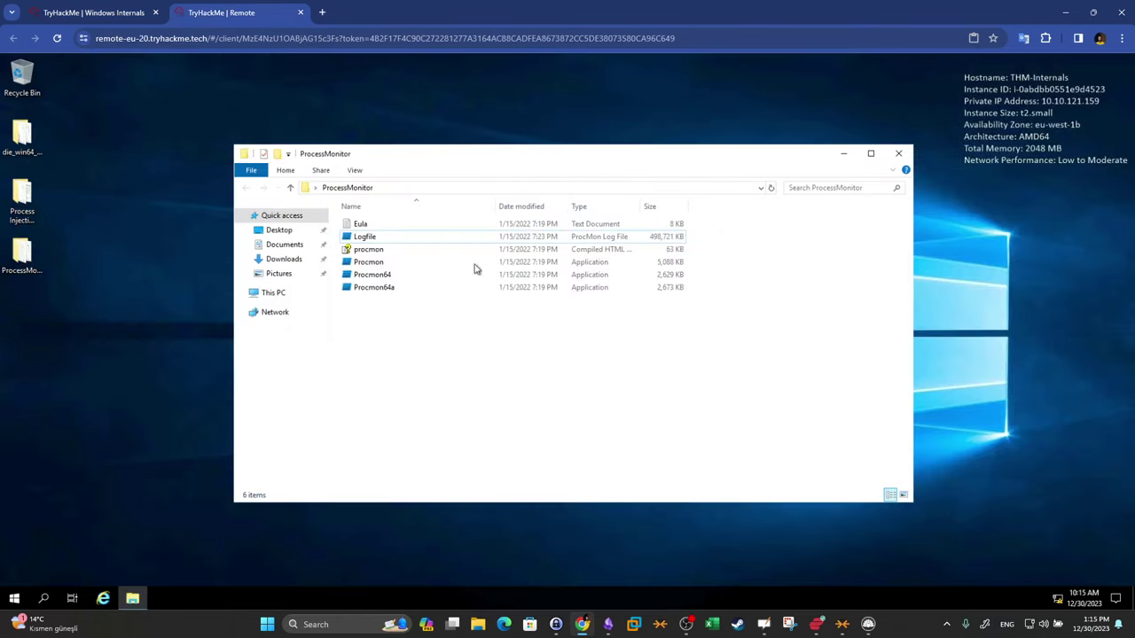
left_click(899, 154)
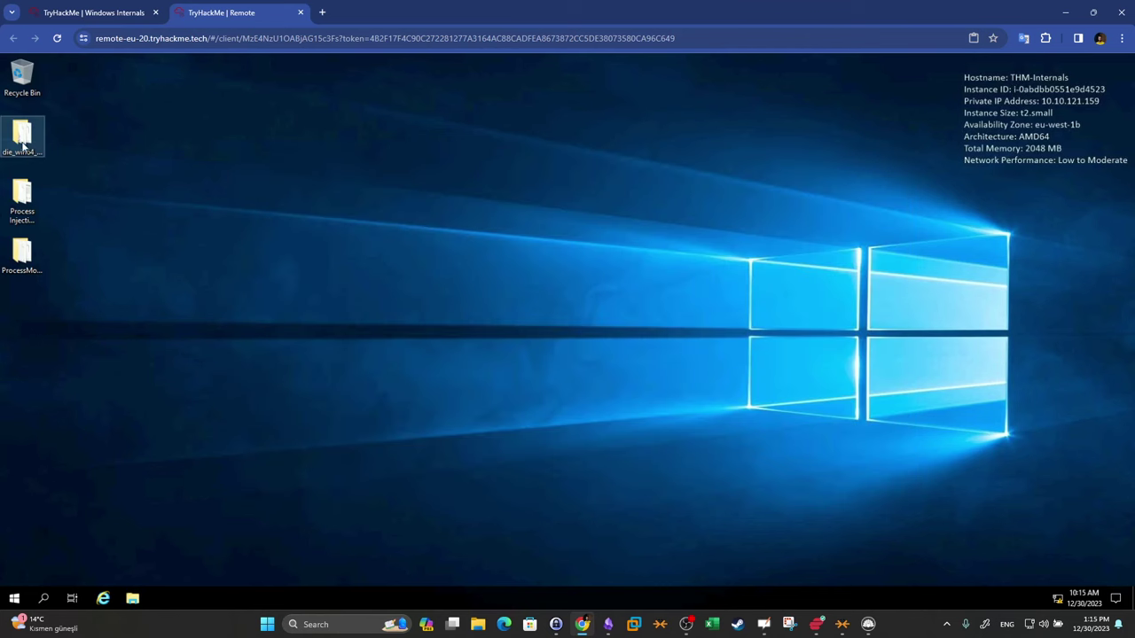
left_click(24, 142)
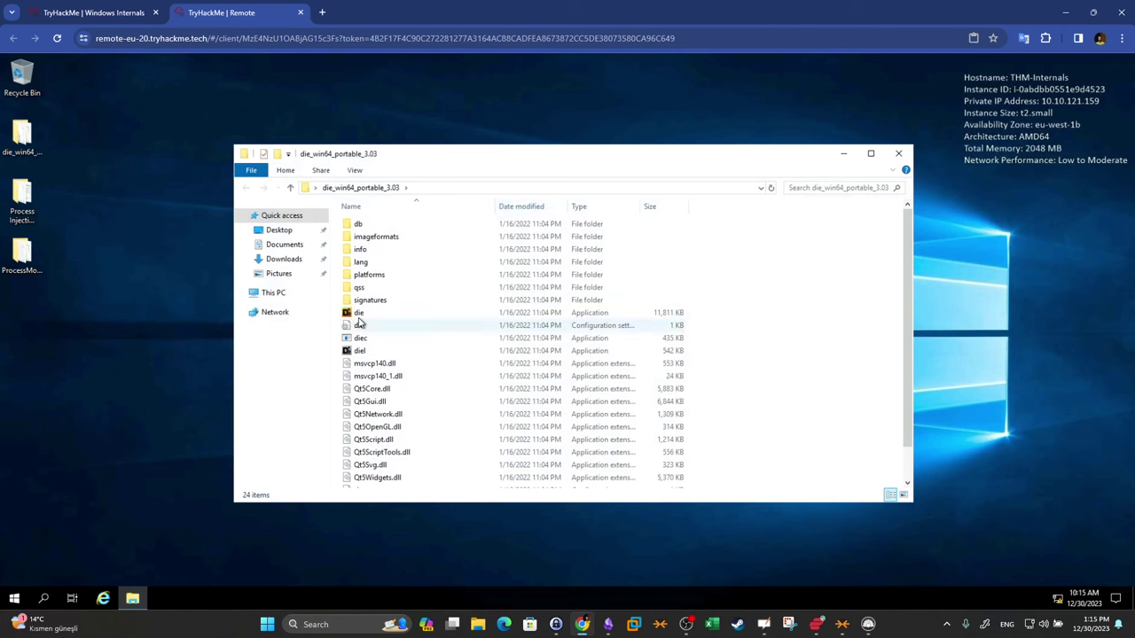
double_click(359, 316)
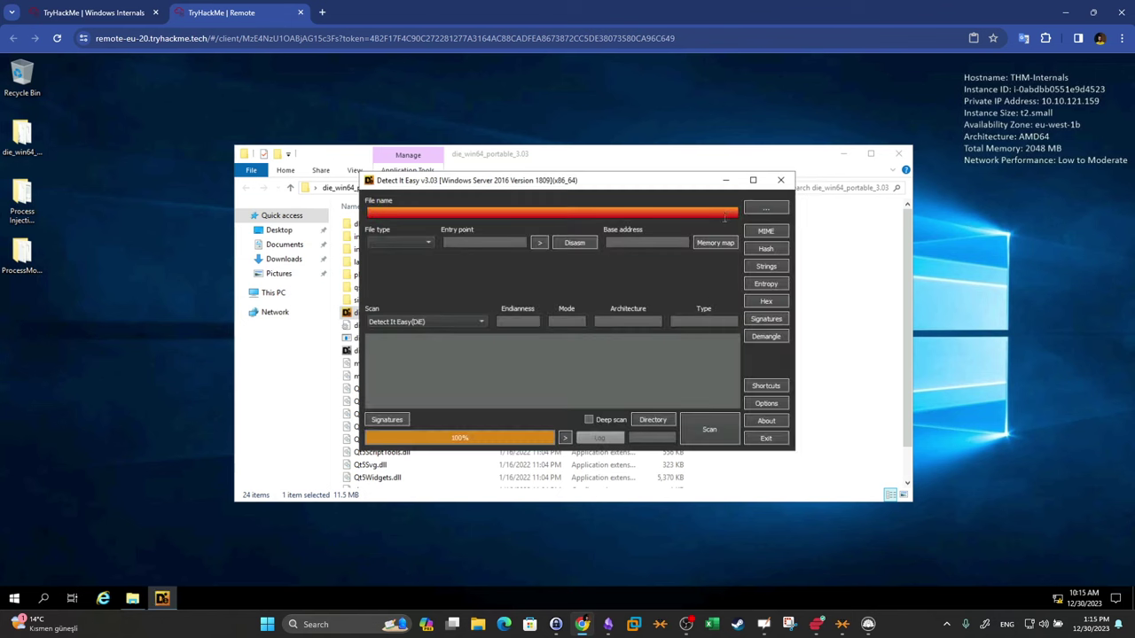
Search Local Disk (C:) for notepad and load C:\Windows\notepad.exe into Detect It Easy
left_click(766, 207)
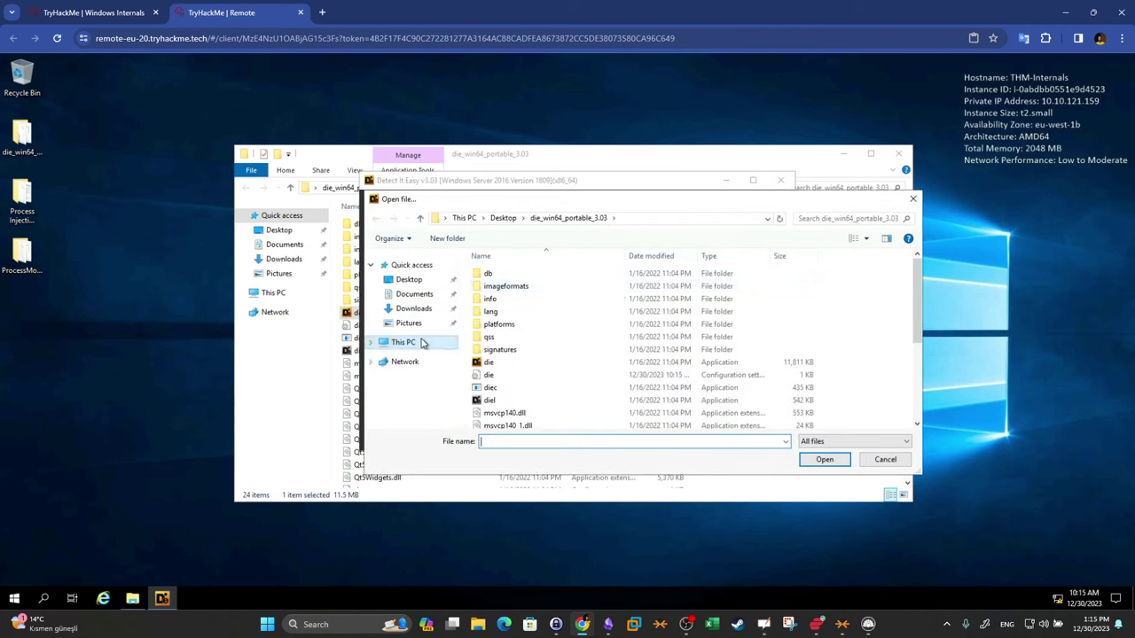
left_click(423, 344)
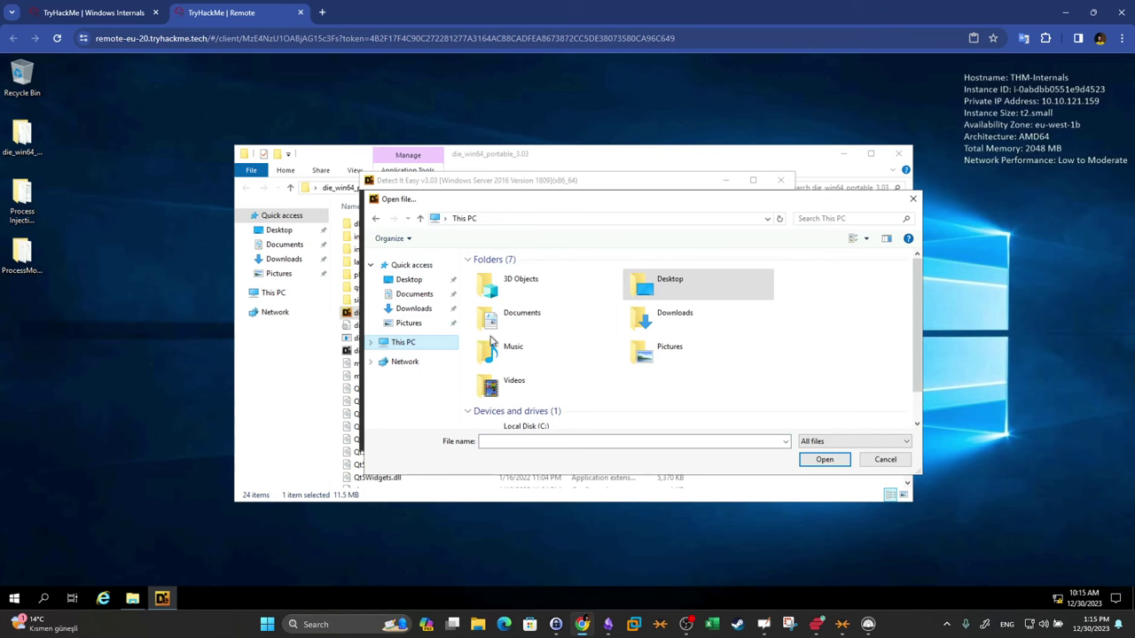
left_click(552, 425)
left_click(867, 219)
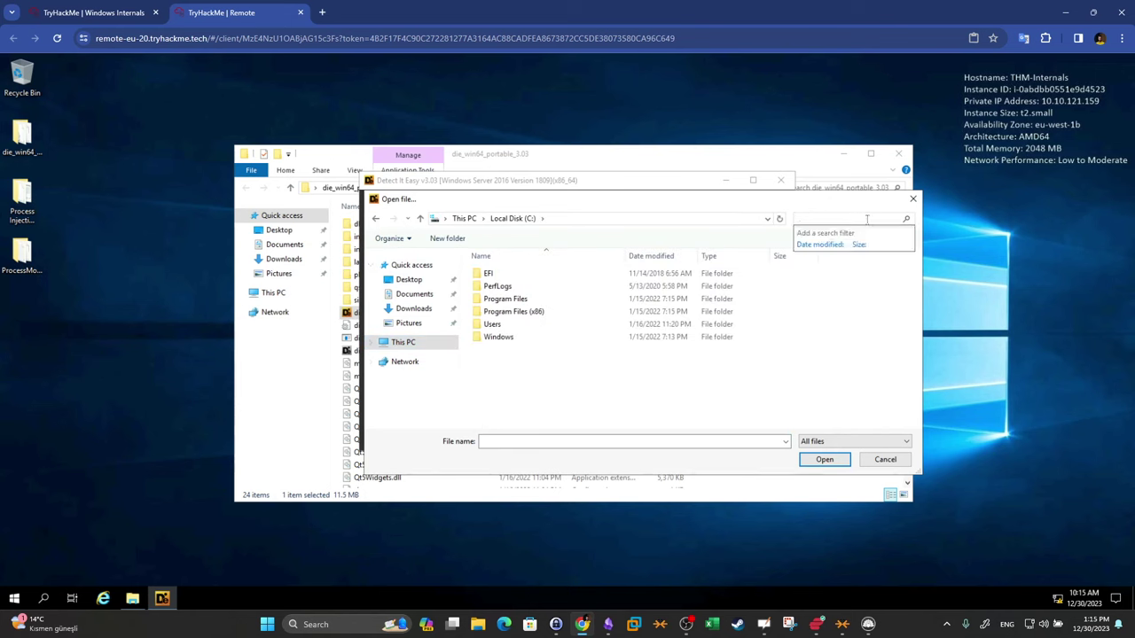
type("notepad")
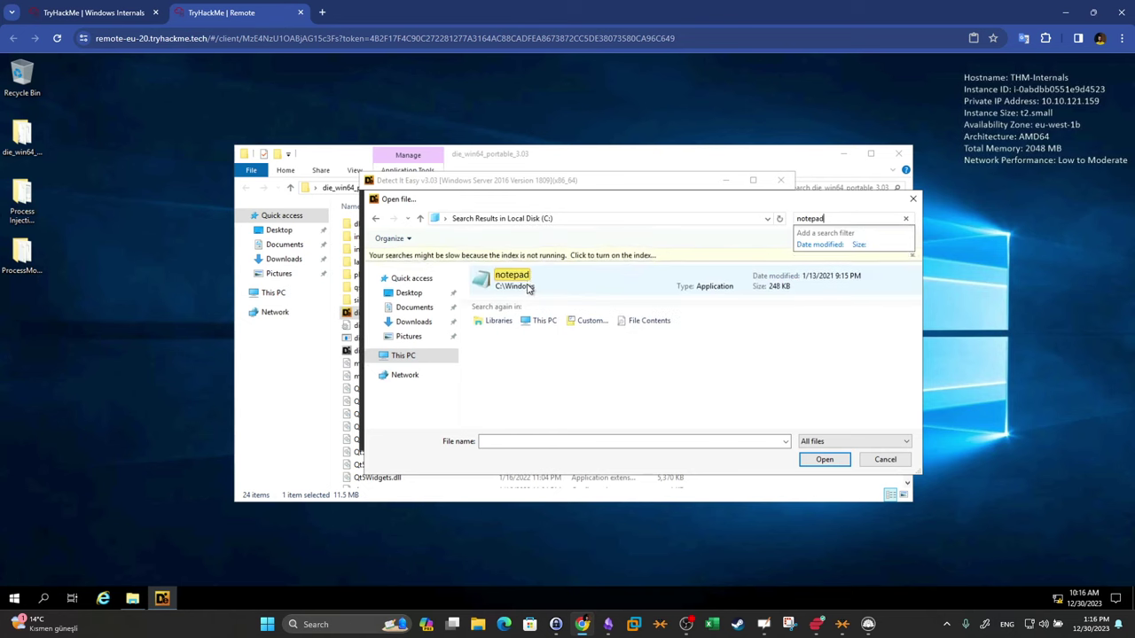
double_click(527, 288)
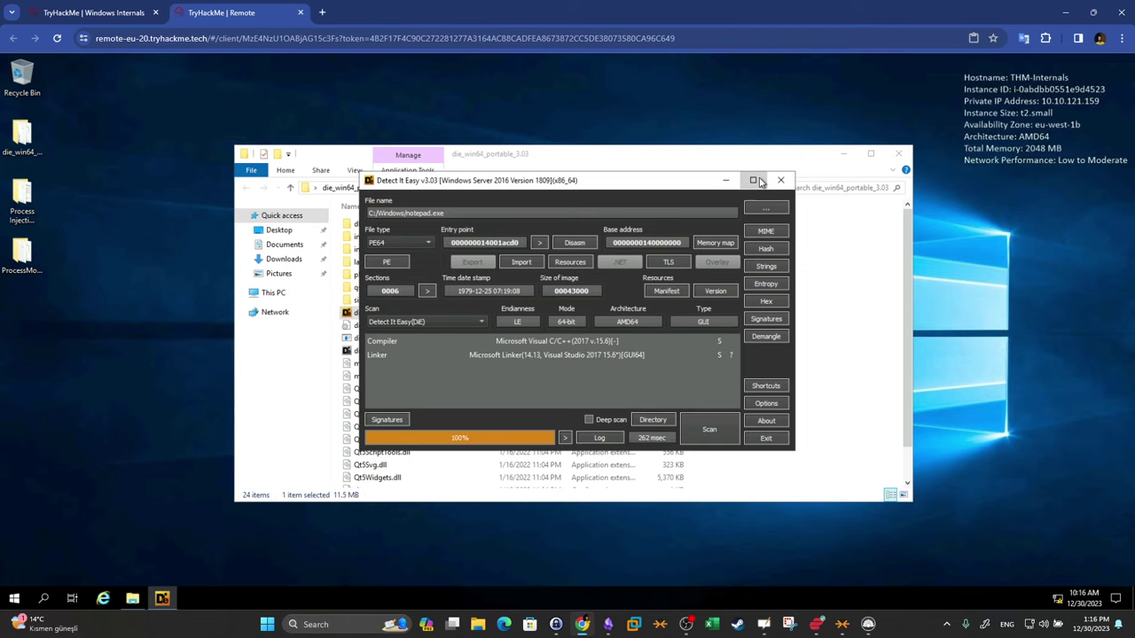
left_click(753, 180)
left_click_drag(624, 59, 496, 175)
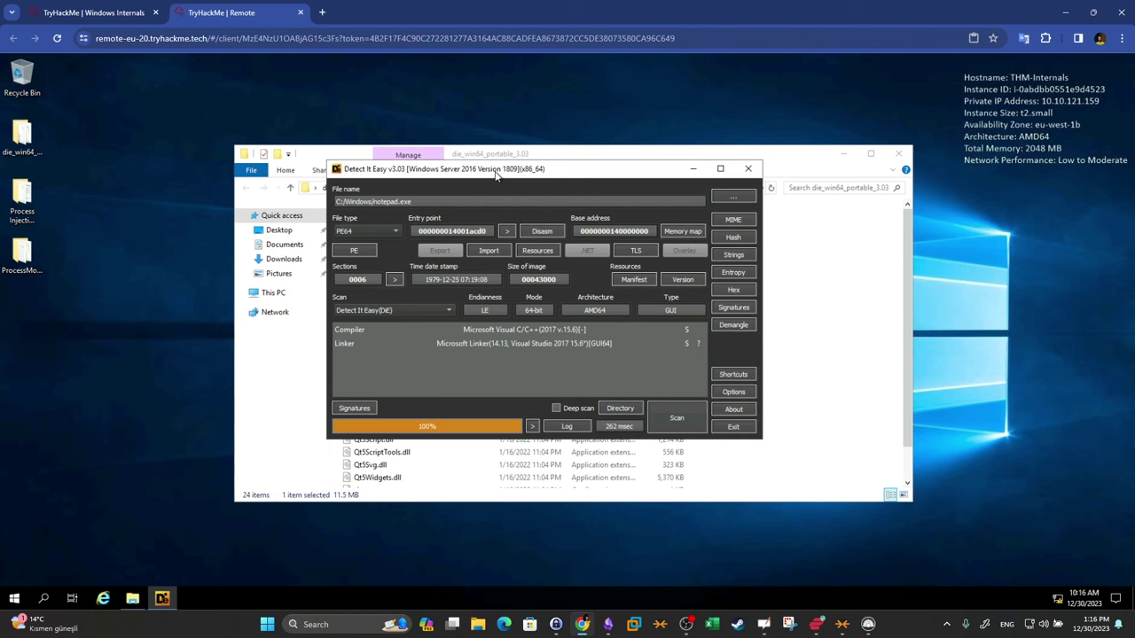
Go back to the room and review the Task 6 questions on the DOS mode message and the entry point reported by DiE
left_click(75, 10)
left_click_drag(213, 271, 560, 272)
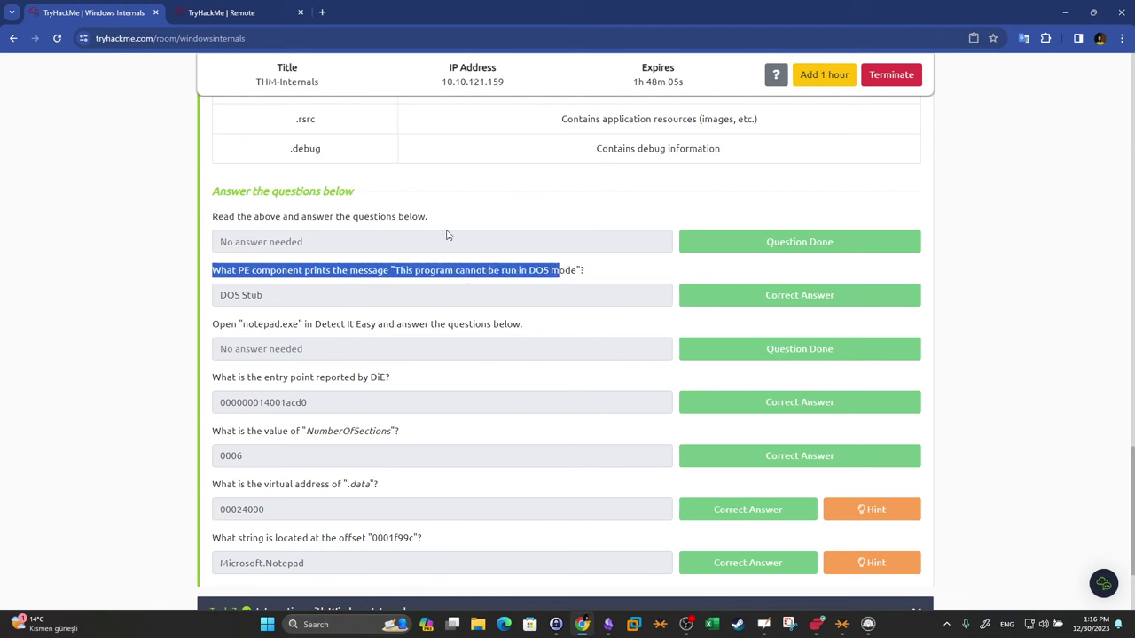
left_click_drag(275, 300, 373, 326)
left_click_drag(214, 377, 385, 376)
Compare notepad.exe's entry point and section count in Detect It Easy with the room's Task 6 questions
left_click(226, 12)
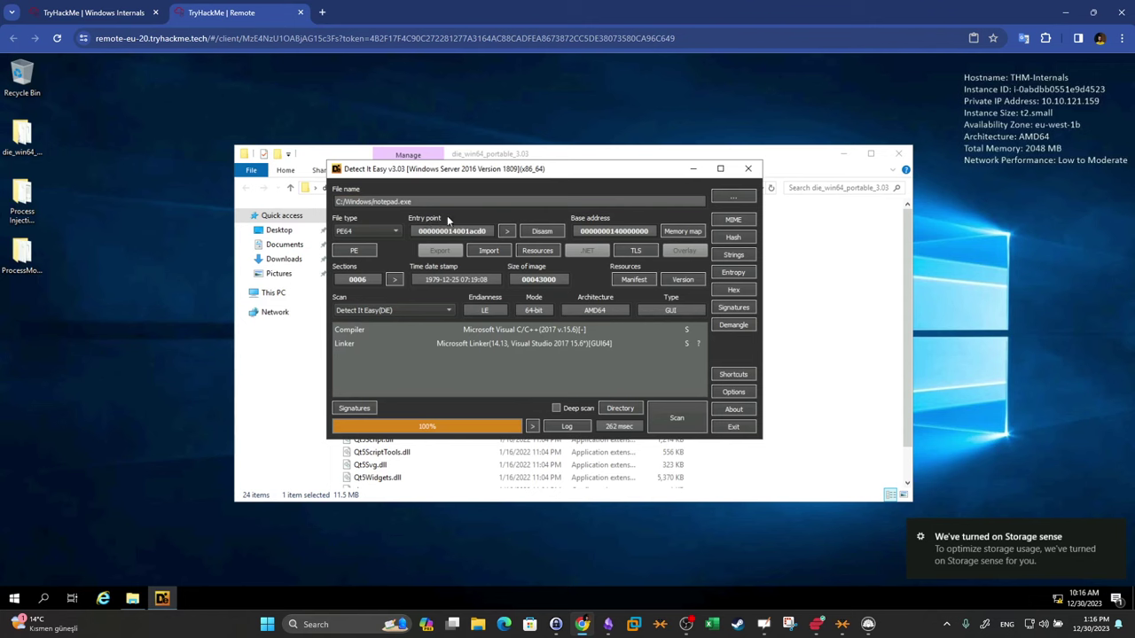
right_click(449, 233)
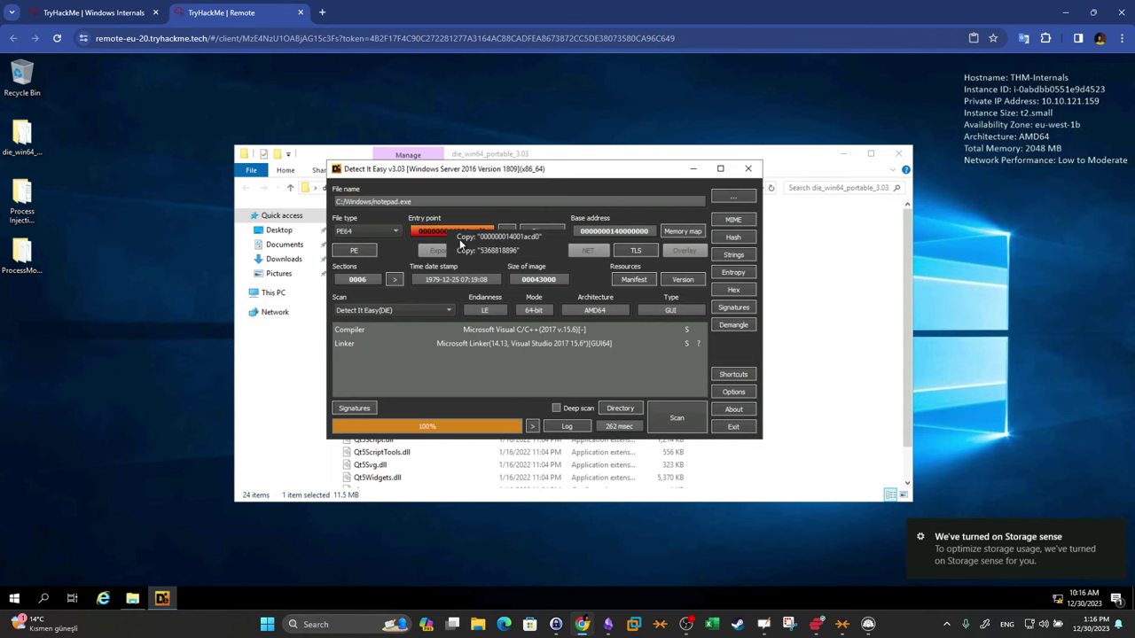
left_click(97, 12)
left_click_drag(214, 432, 416, 435)
key("ctrl+Tab")
left_click(334, 268)
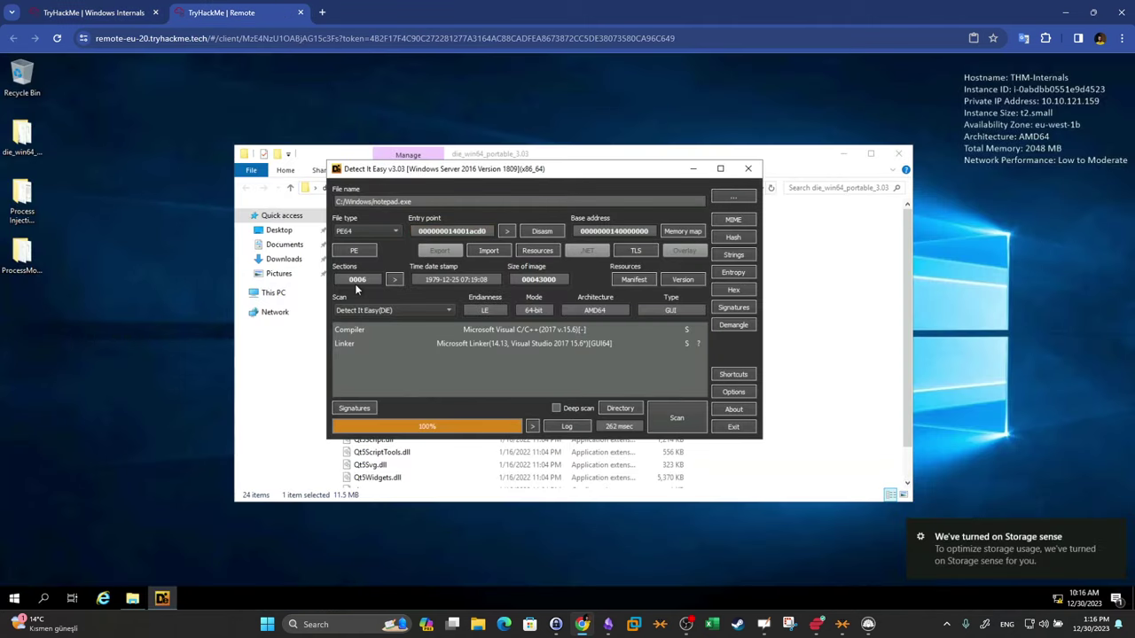
Look up the virtual address of the .data section in notepad.exe's PE sections, widening the VirtualAddress column
key("ctrl+Tab")
scroll(230, 350, "down", 2)
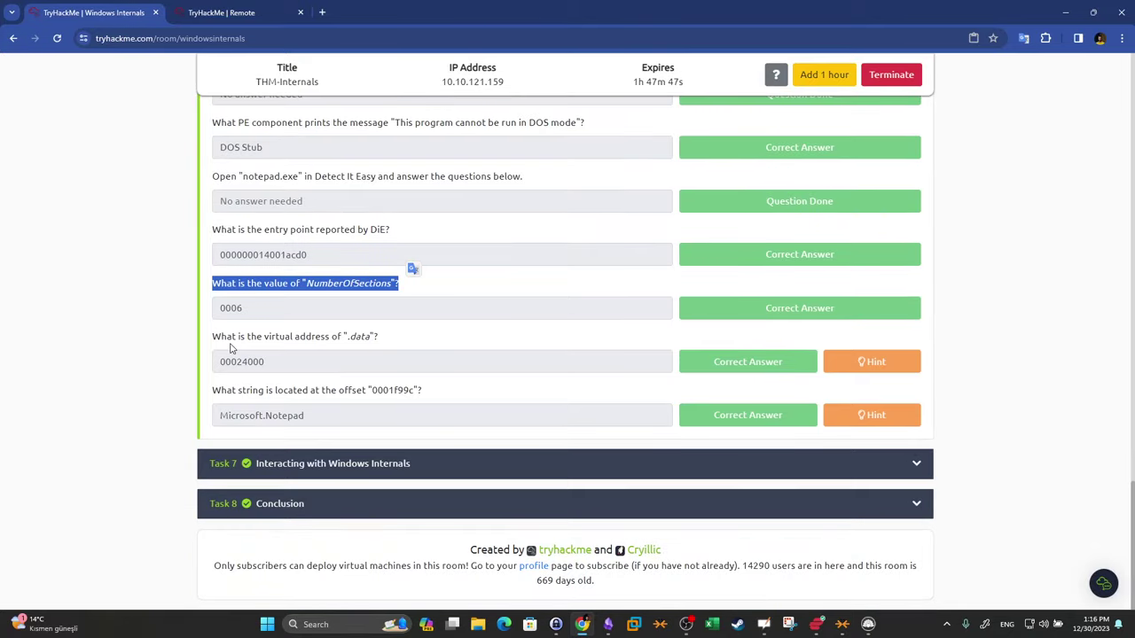
left_click(237, 7)
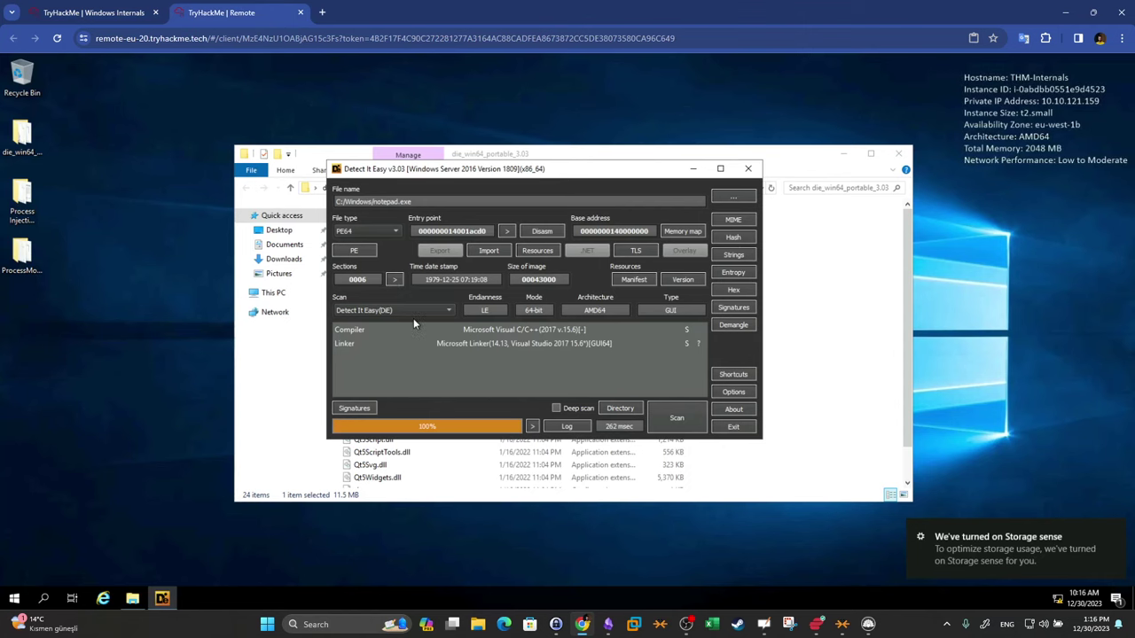
left_click(395, 279)
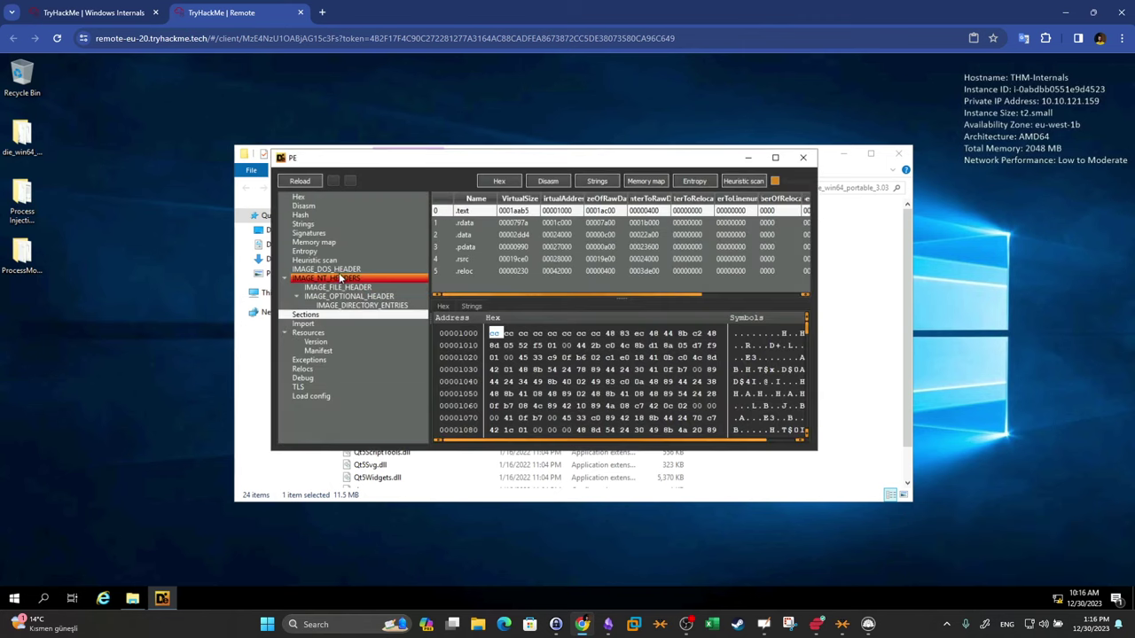
left_click(319, 314)
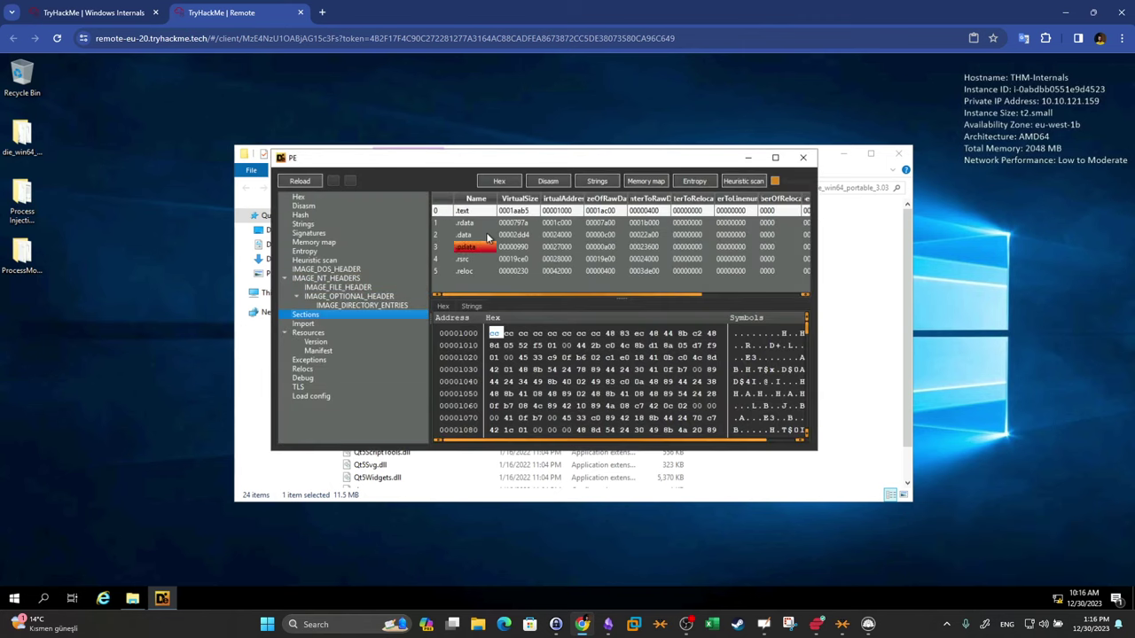
left_click(470, 235)
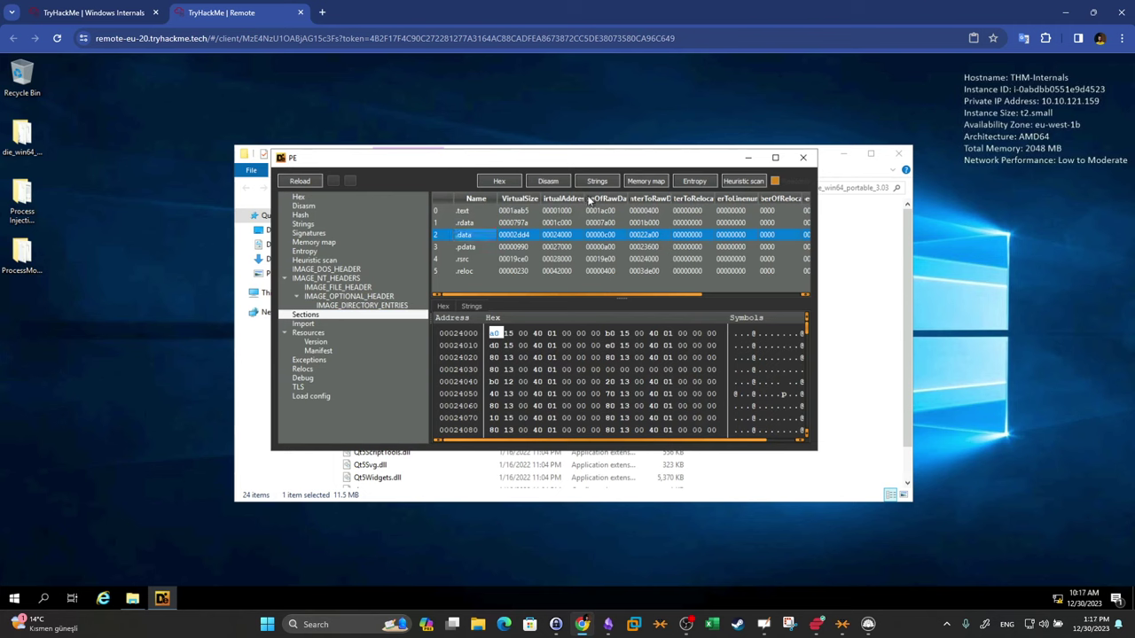
left_click_drag(587, 201, 628, 193)
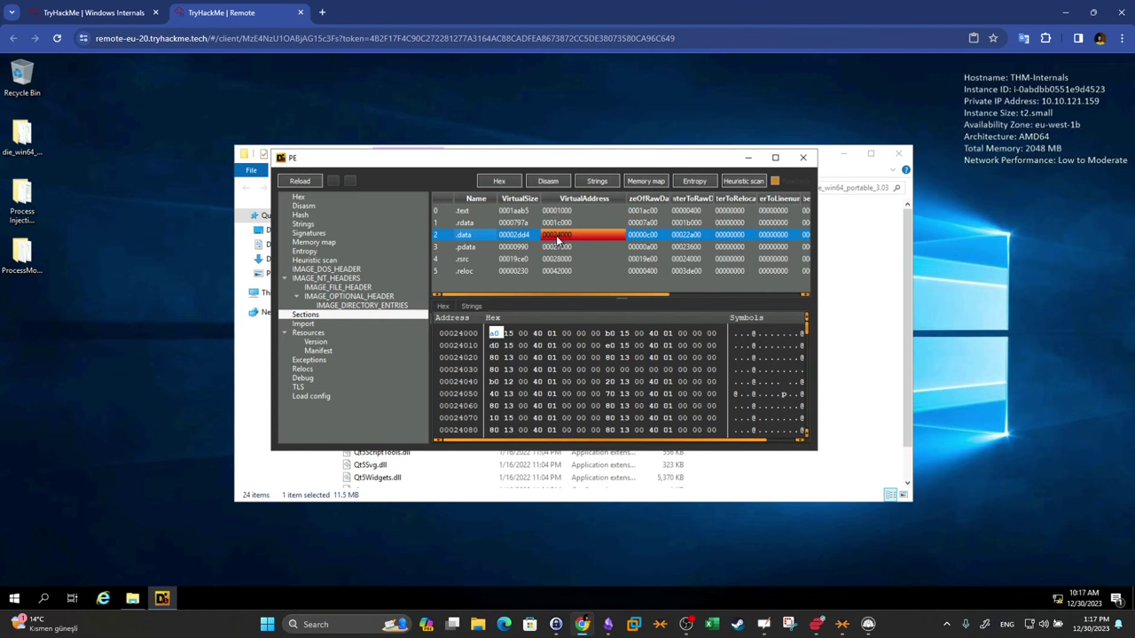
Read the room's question about the string at offset 0001f99c, and list notepad.exe's strings in Detect It Easy
left_click(137, 7)
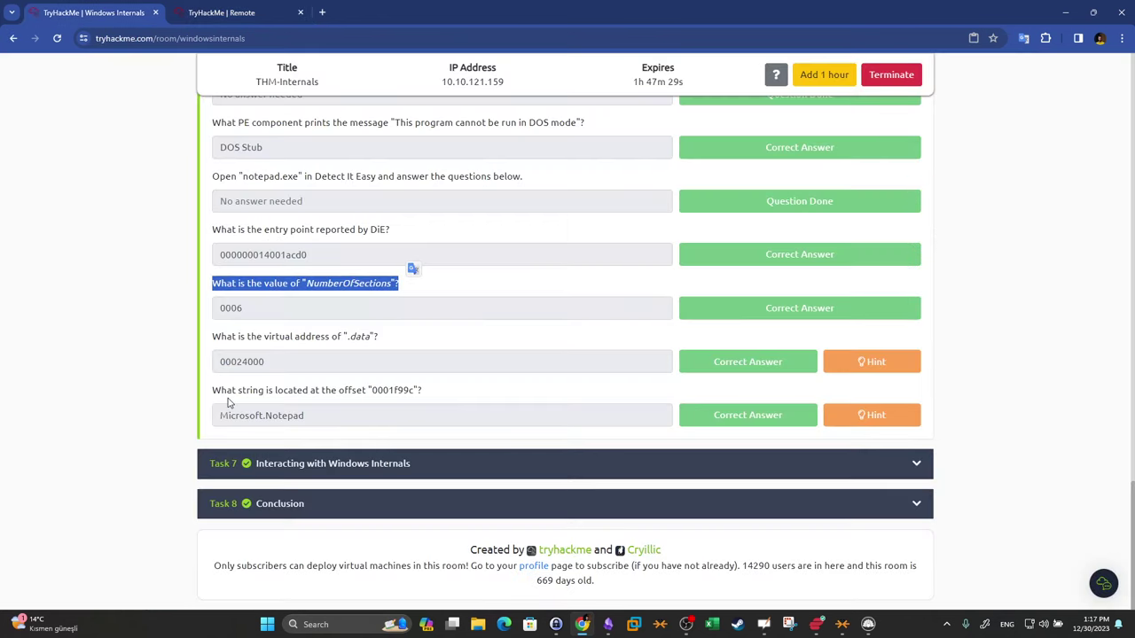
left_click(222, 12)
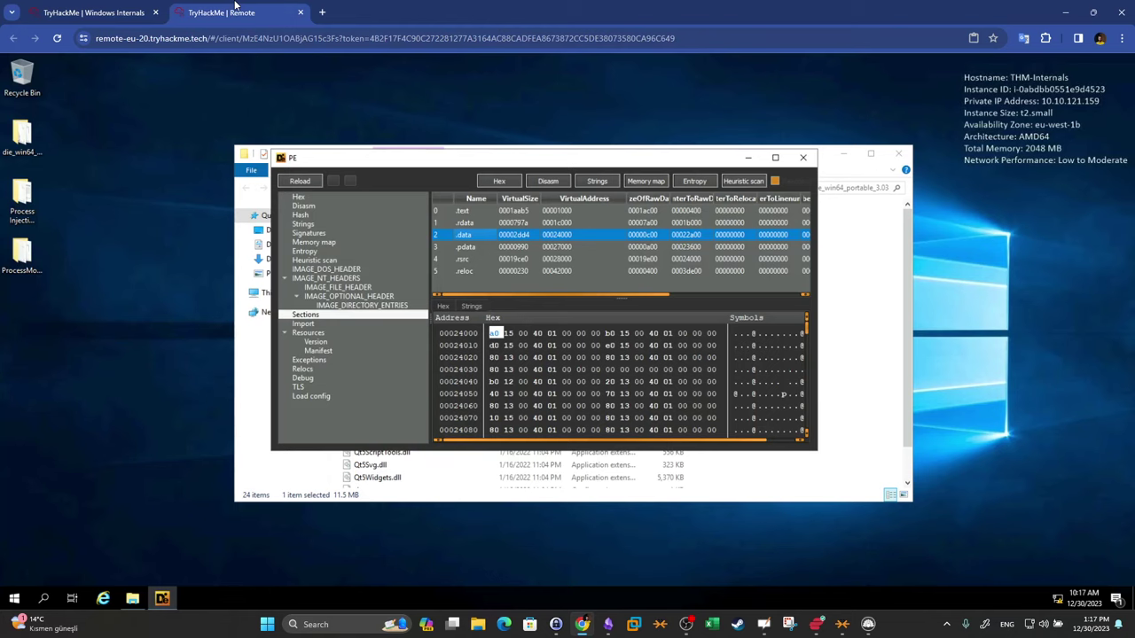
key("Escape")
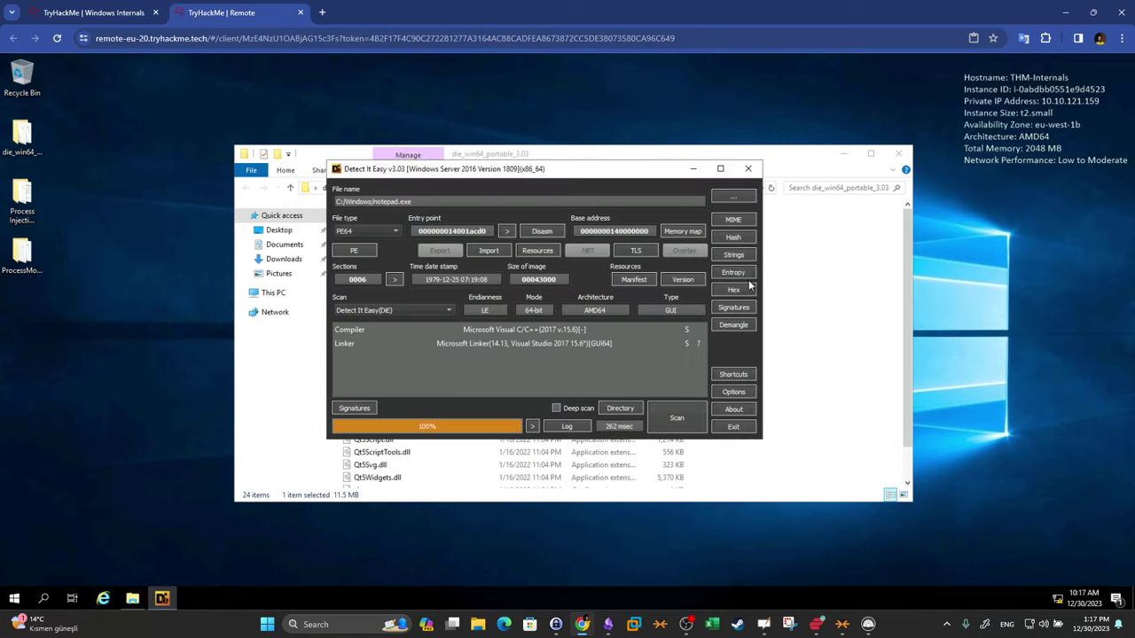
left_click(736, 255)
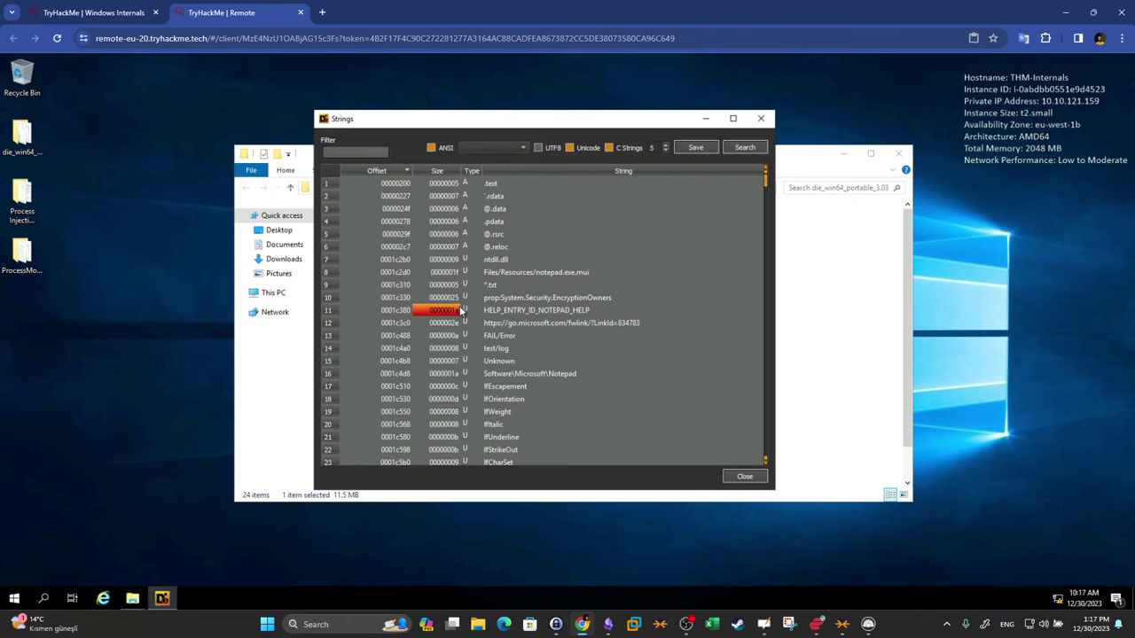
left_click(93, 13)
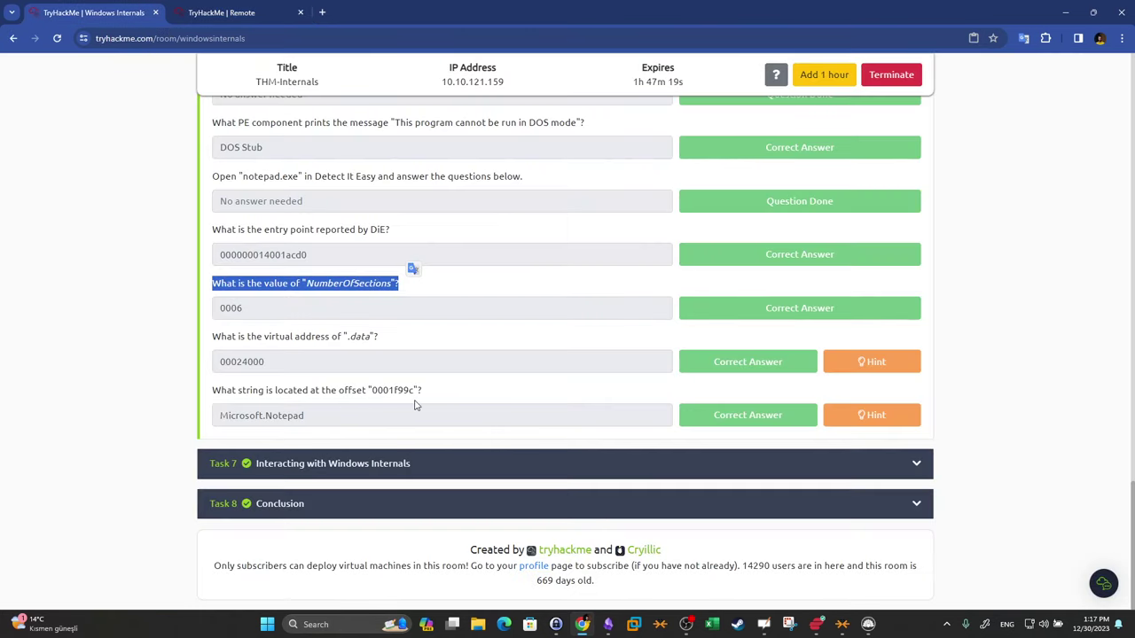
left_click(221, 12)
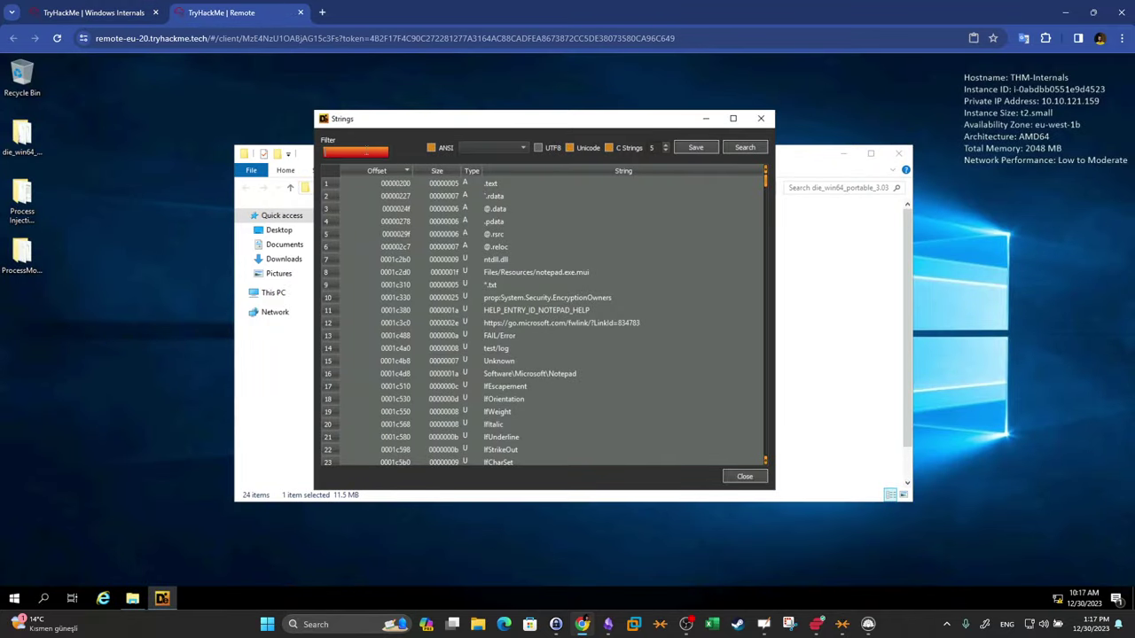
key("ctrl+v")
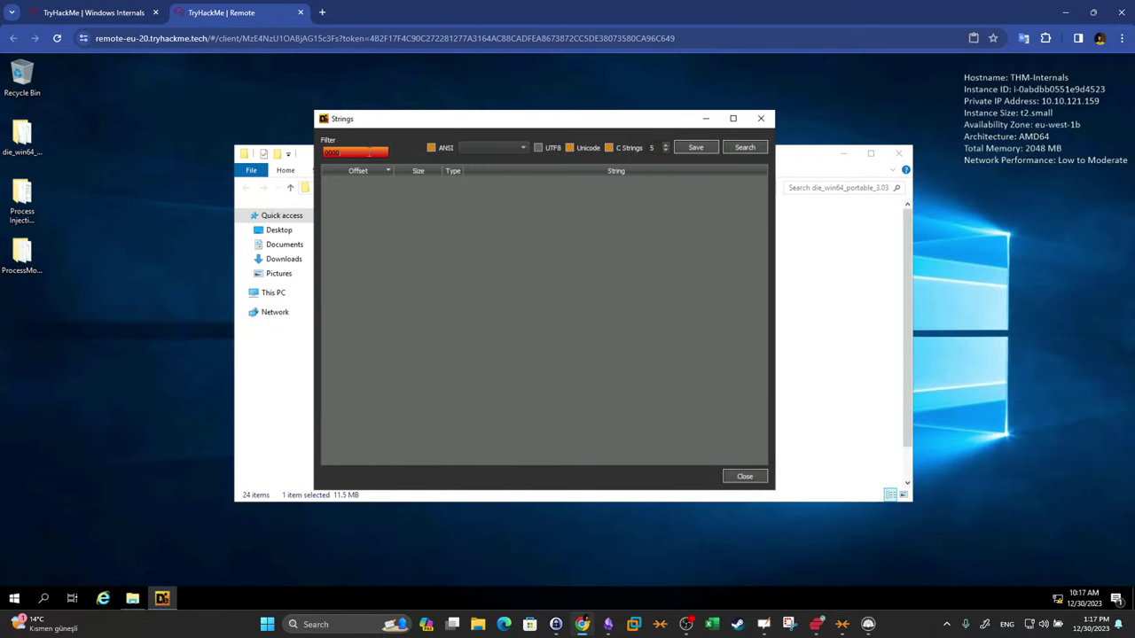
key("BackSpace")
key("BackSpace")
key("BackSpace")
key("BackSpace")
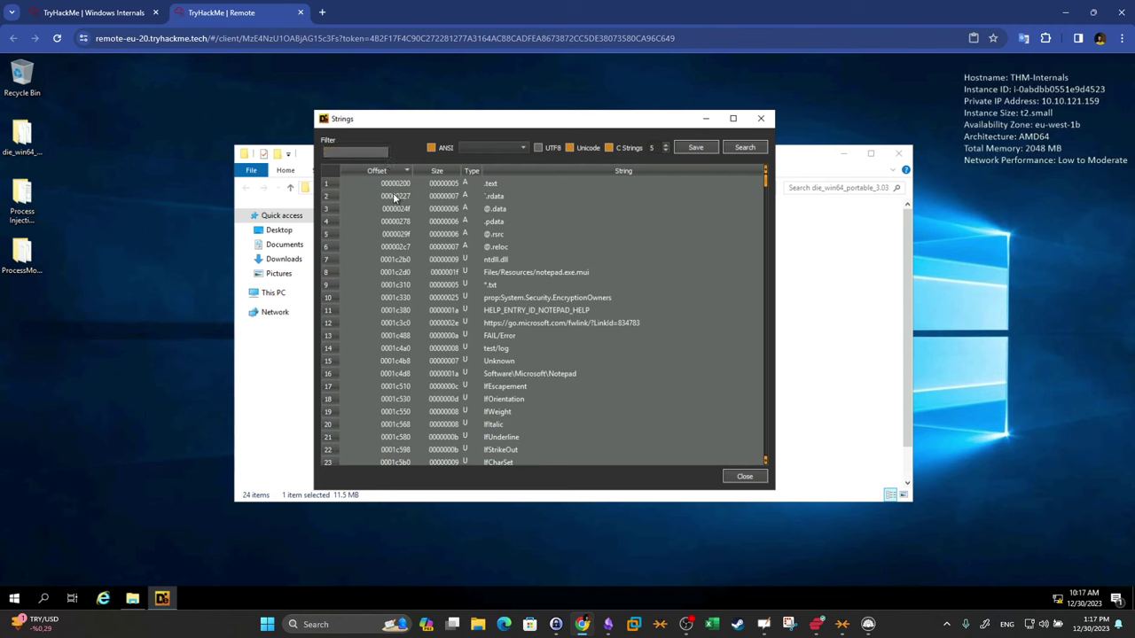
Locate and select the entry at offset 0001f99c in notepad.exe's string list
left_click(390, 183)
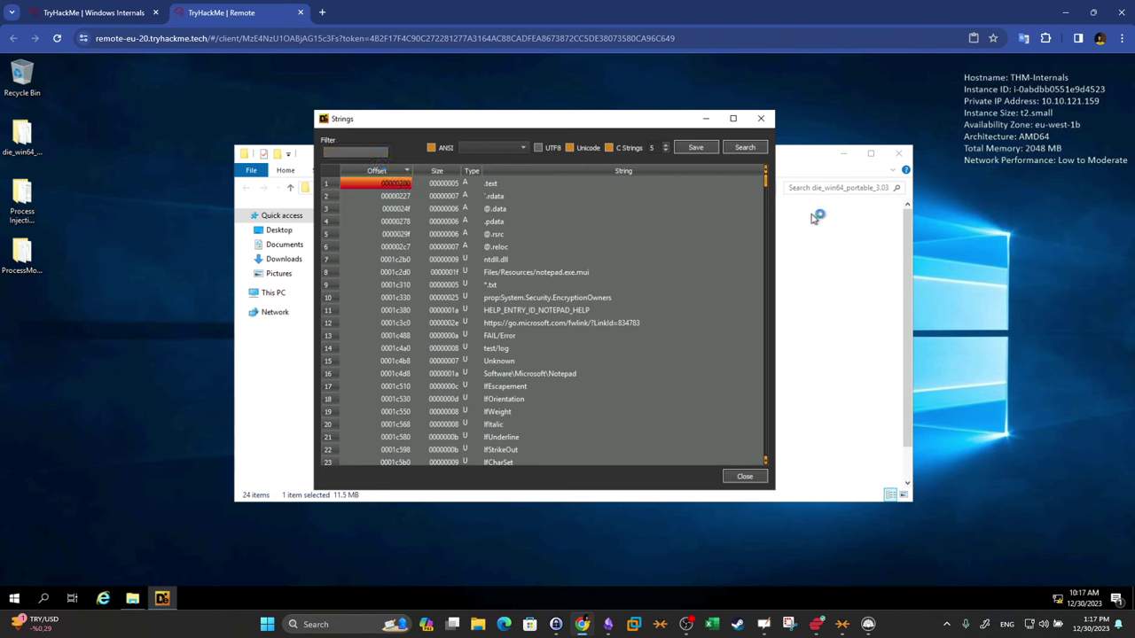
left_click_drag(766, 181, 774, 276)
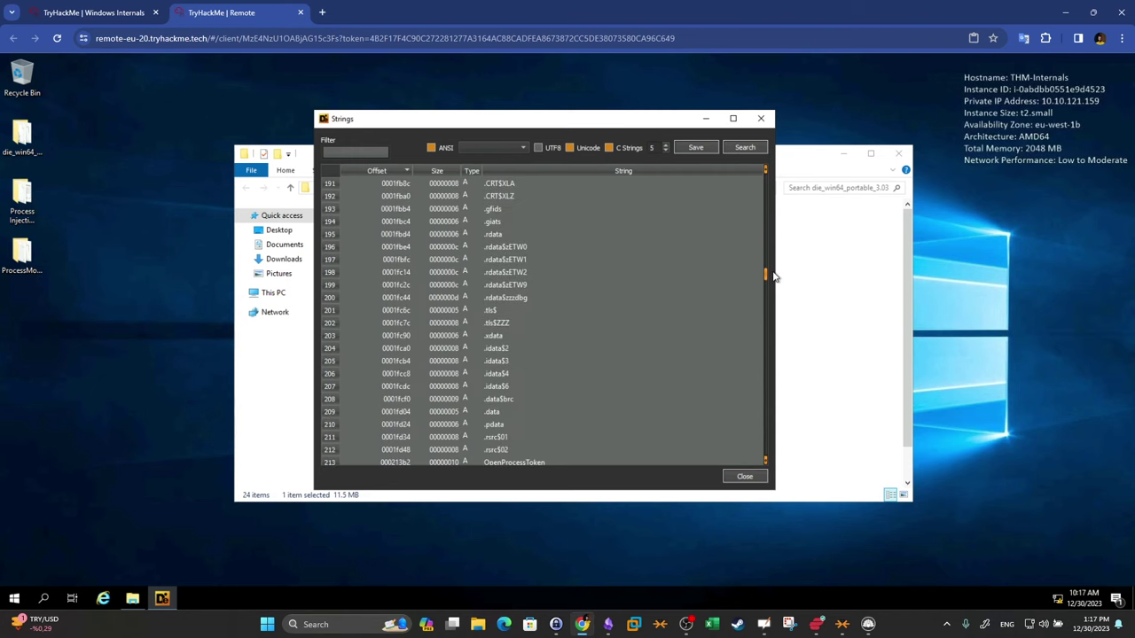
left_click(149, 10)
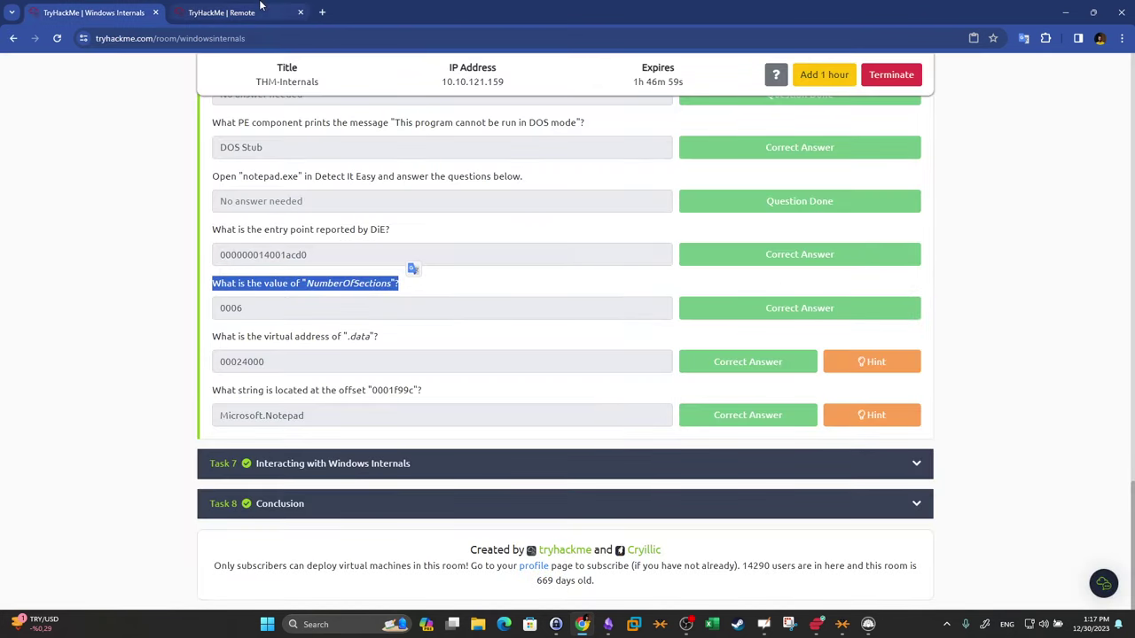
left_click(222, 13)
left_click(634, 346)
scroll(615, 357, "down", 4)
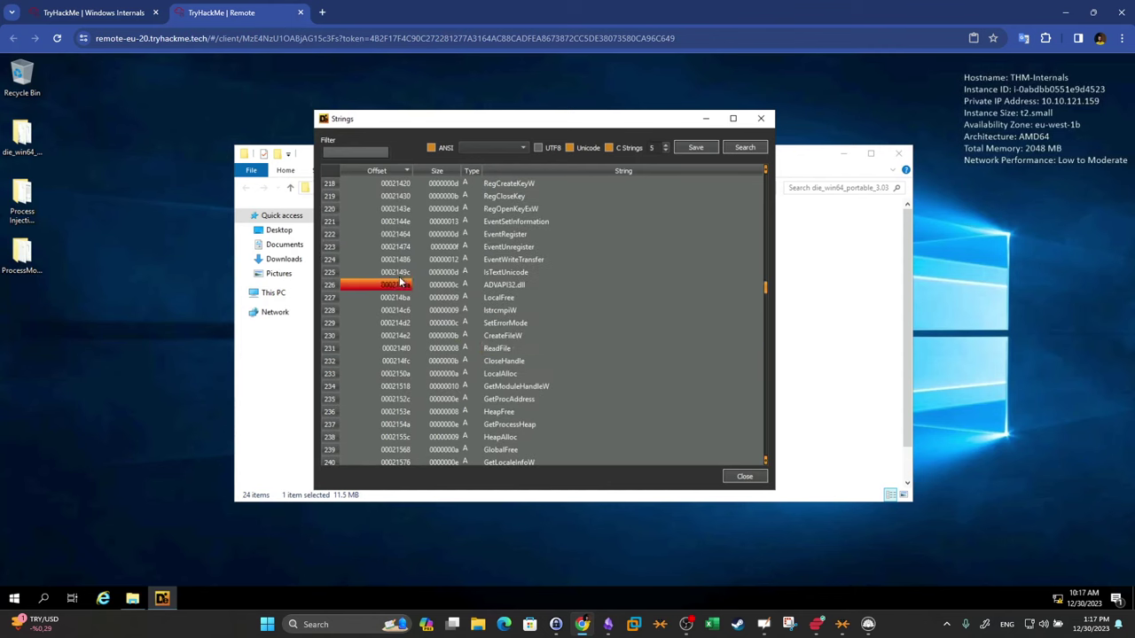
scroll(400, 280, "up", 2)
scroll(401, 280, "up", 2)
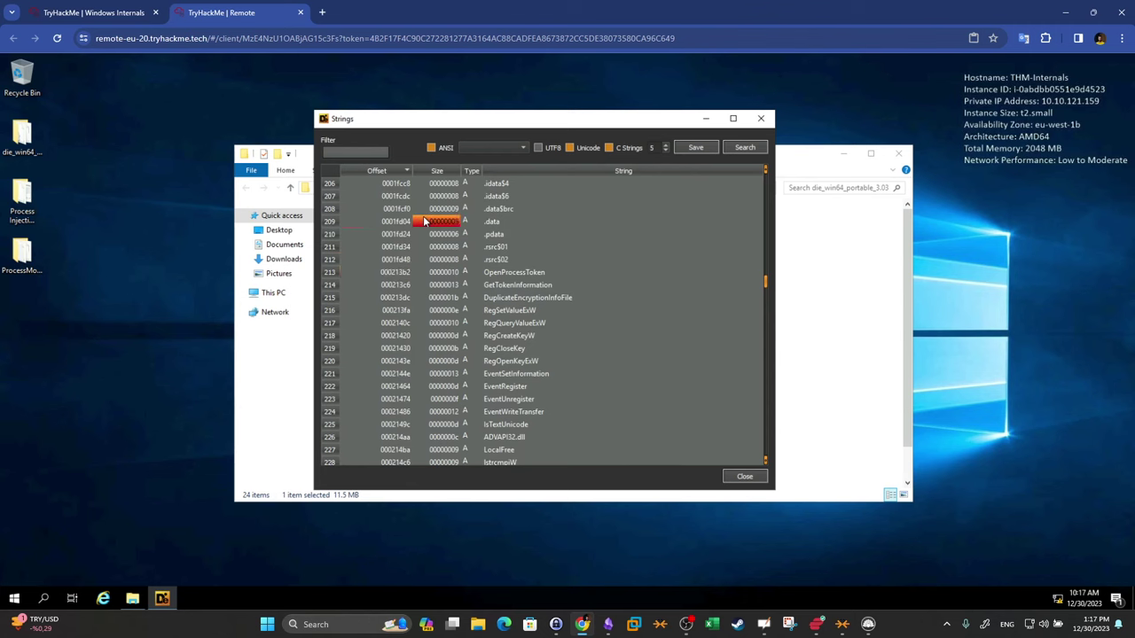
scroll(423, 219, "up", 4)
scroll(424, 221, "up", 8)
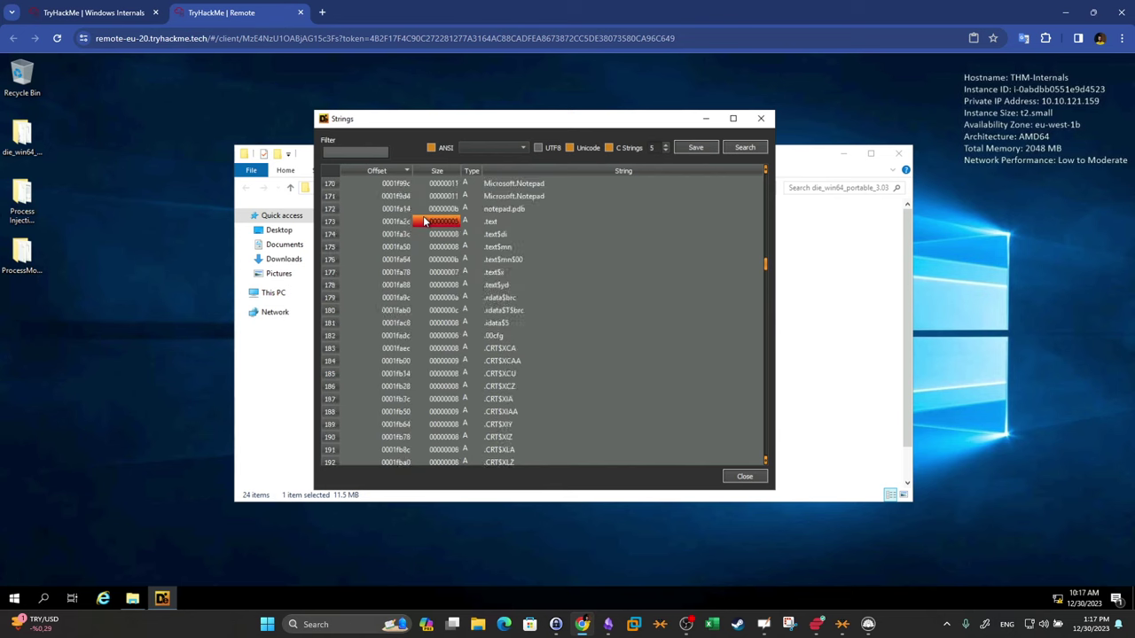
scroll(477, 188, "up", 1)
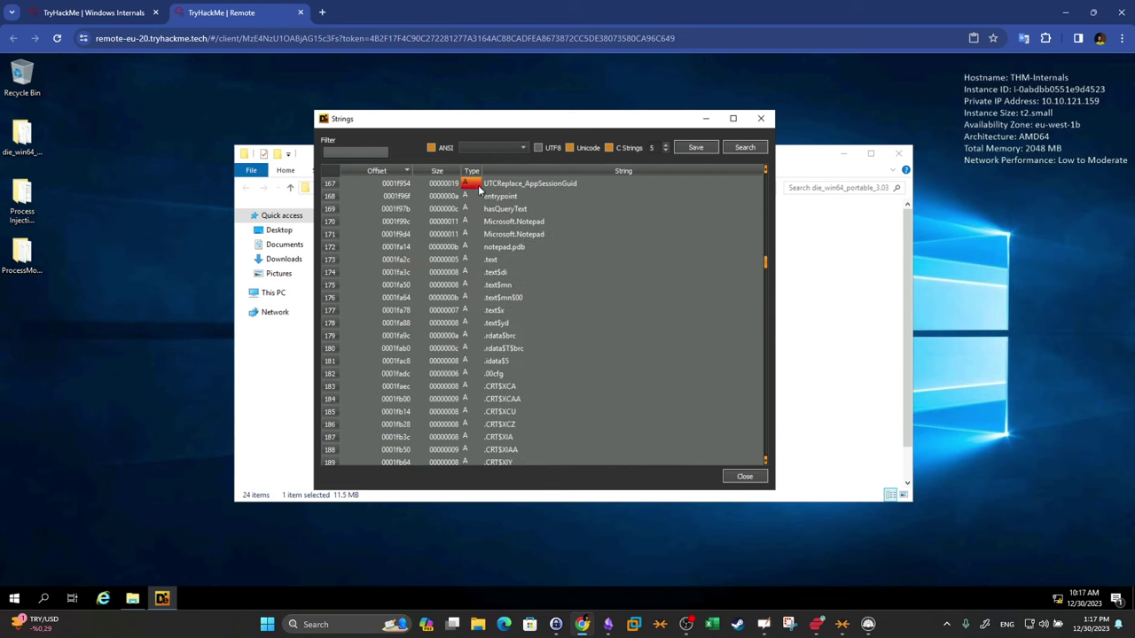
left_click(410, 221)
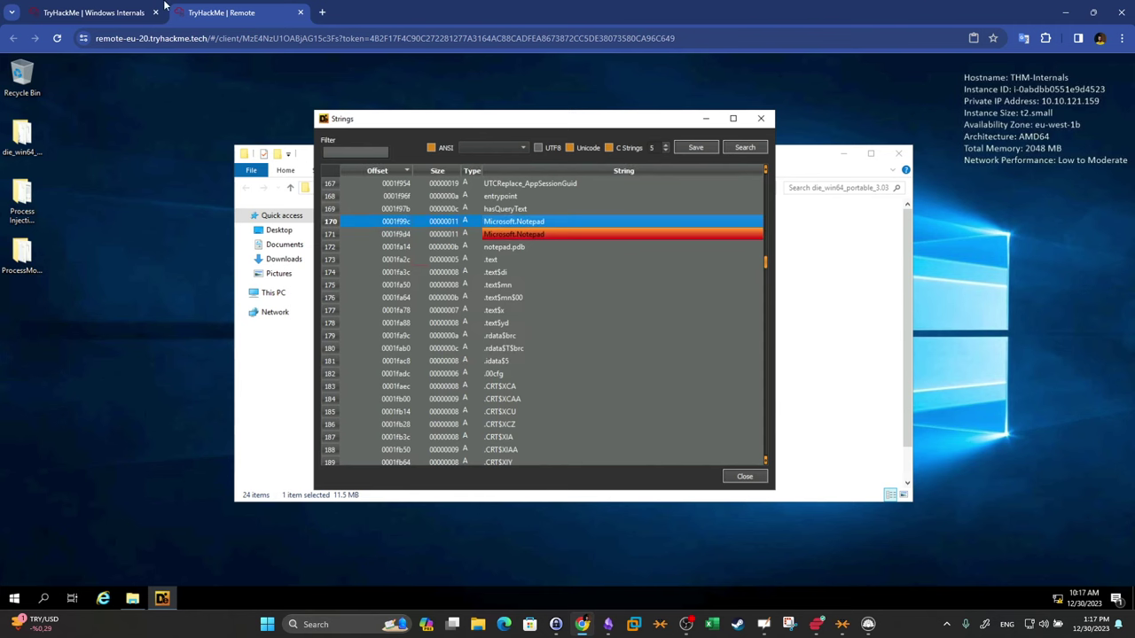
Return to the room, expand Task 7, Interacting with Windows Internals, and review its questions
left_click(93, 13)
left_click(486, 471)
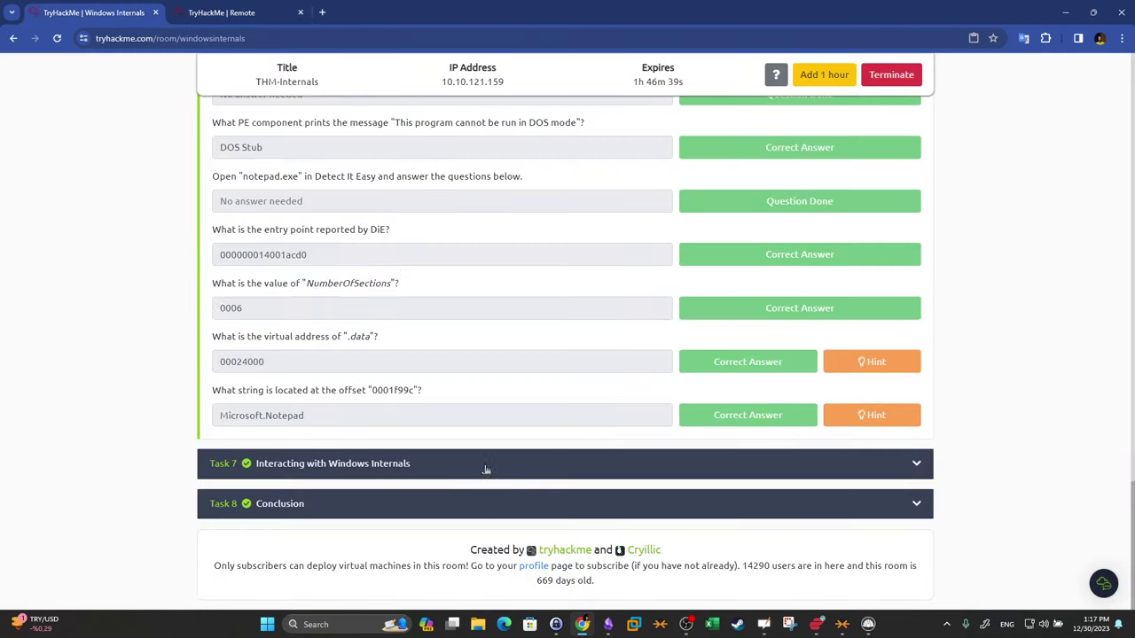
left_click_drag(1130, 337, 1128, 603)
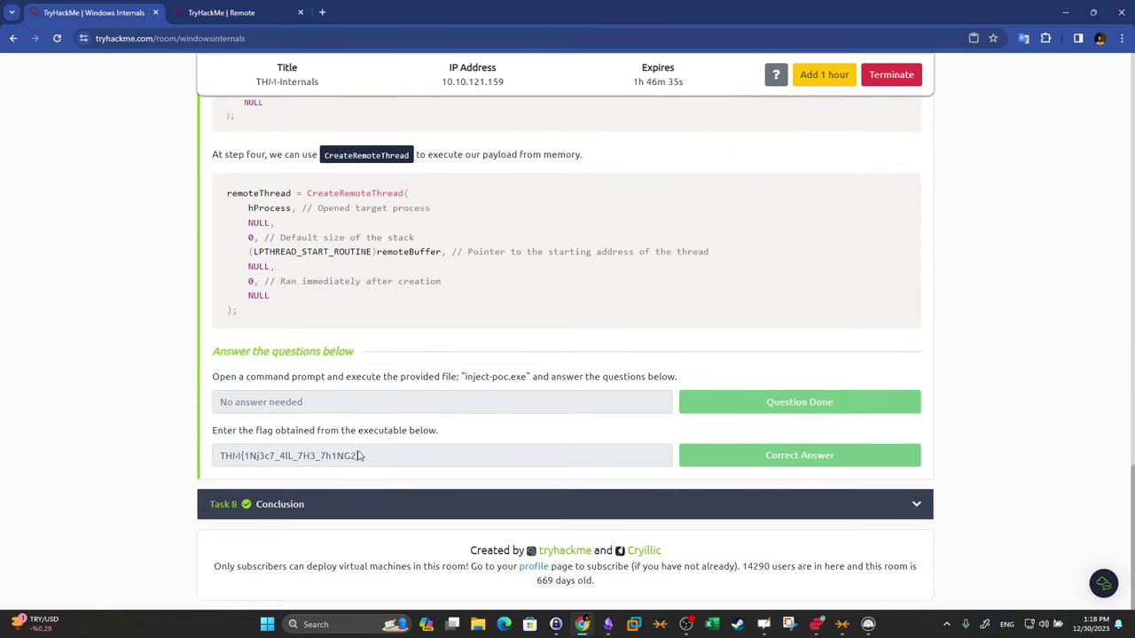
Close the Strings window on the remote machine, and select the inject-poc application in the Process Injection POC desktop folder
left_click(226, 12)
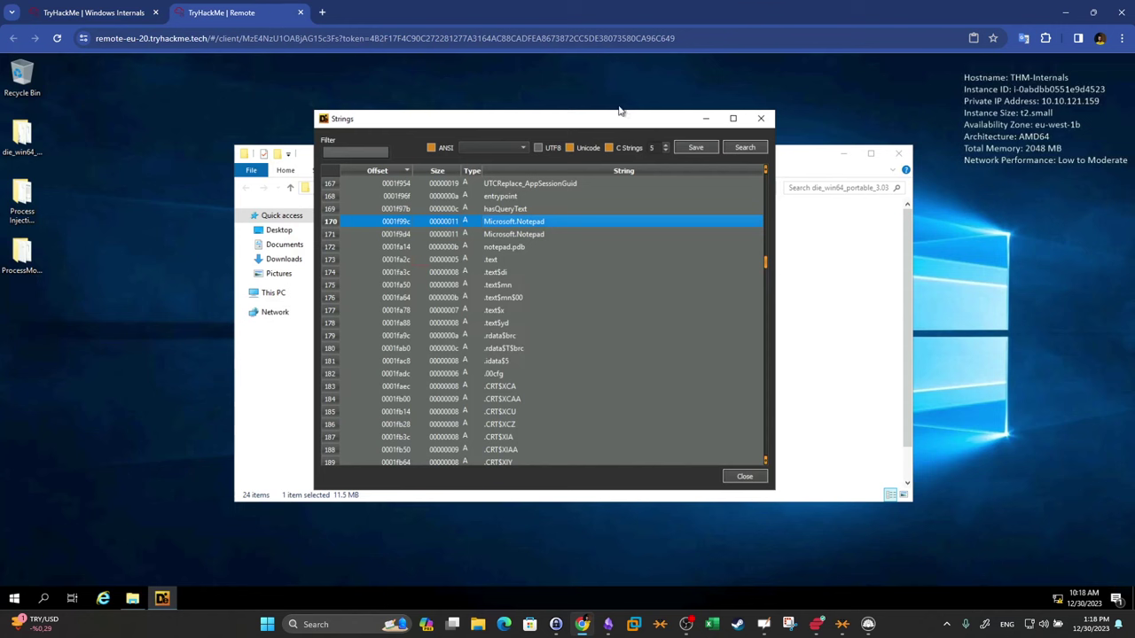
left_click(761, 118)
double_click(24, 202)
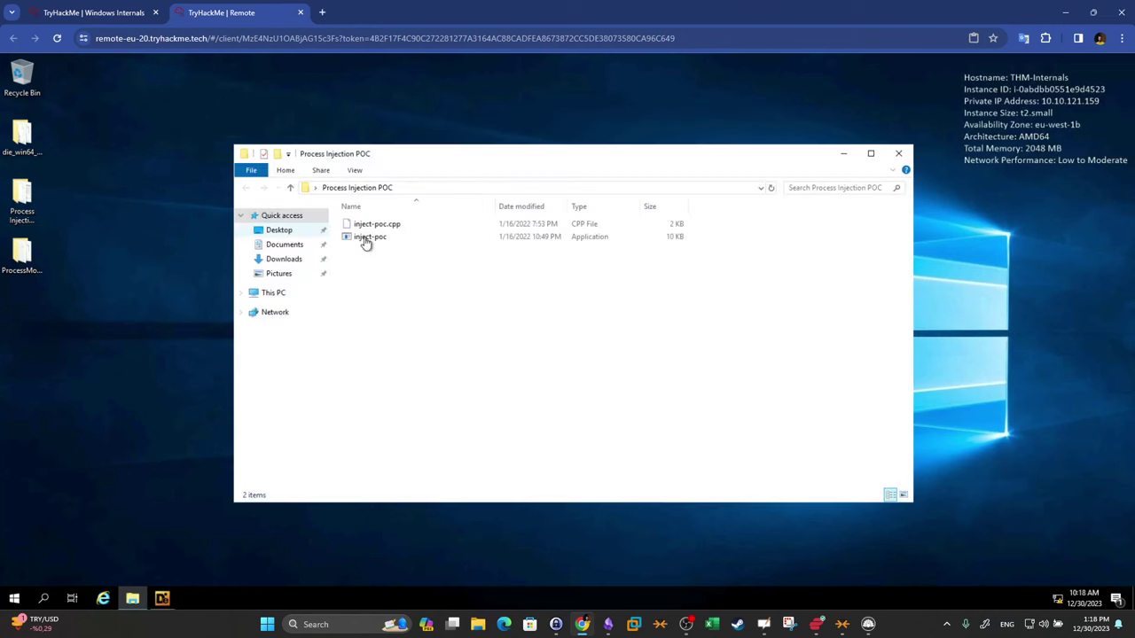
left_click(366, 242)
left_click(381, 241)
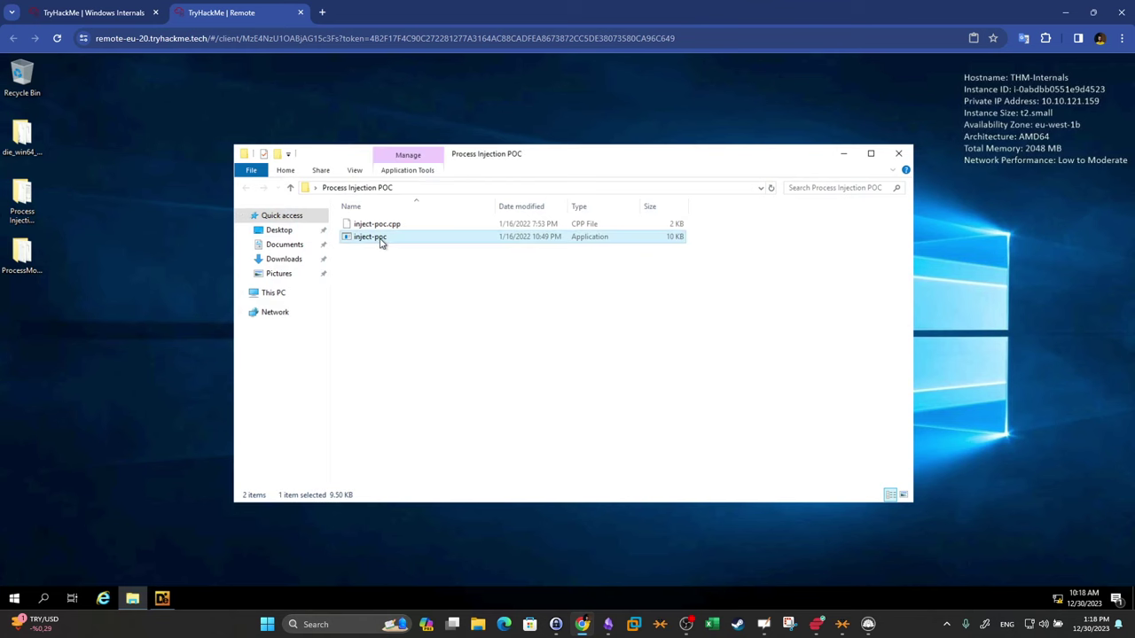
Go back to the room, check the Task 7 flag answer, and expand Task 8, Conclusion
left_click(138, 14)
triple_click(405, 455)
left_click(386, 541)
left_click(382, 516)
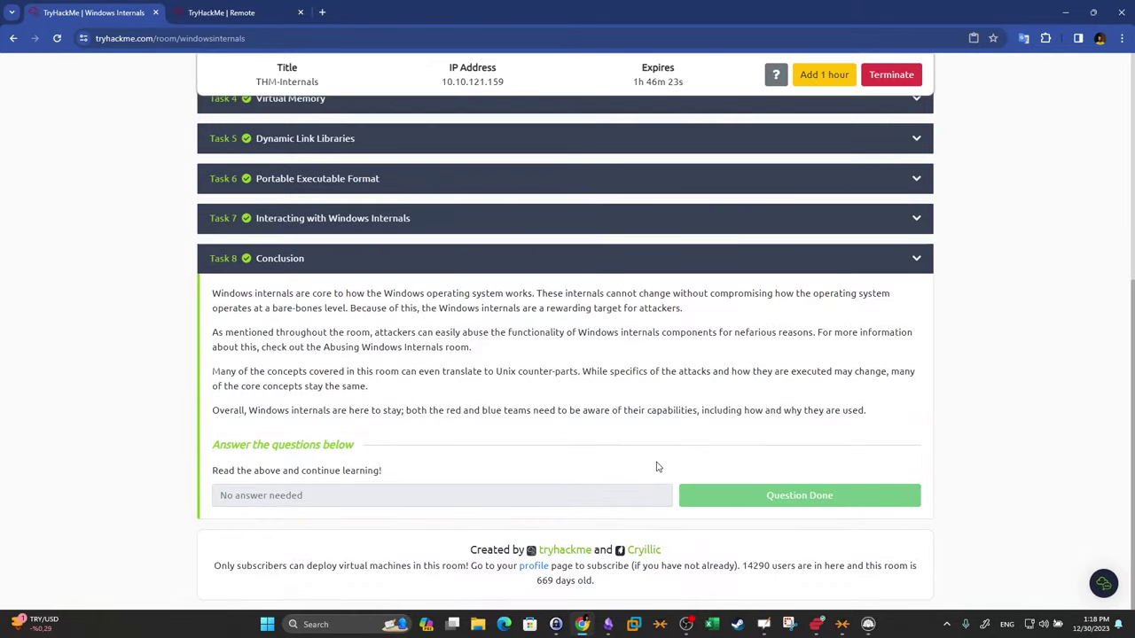